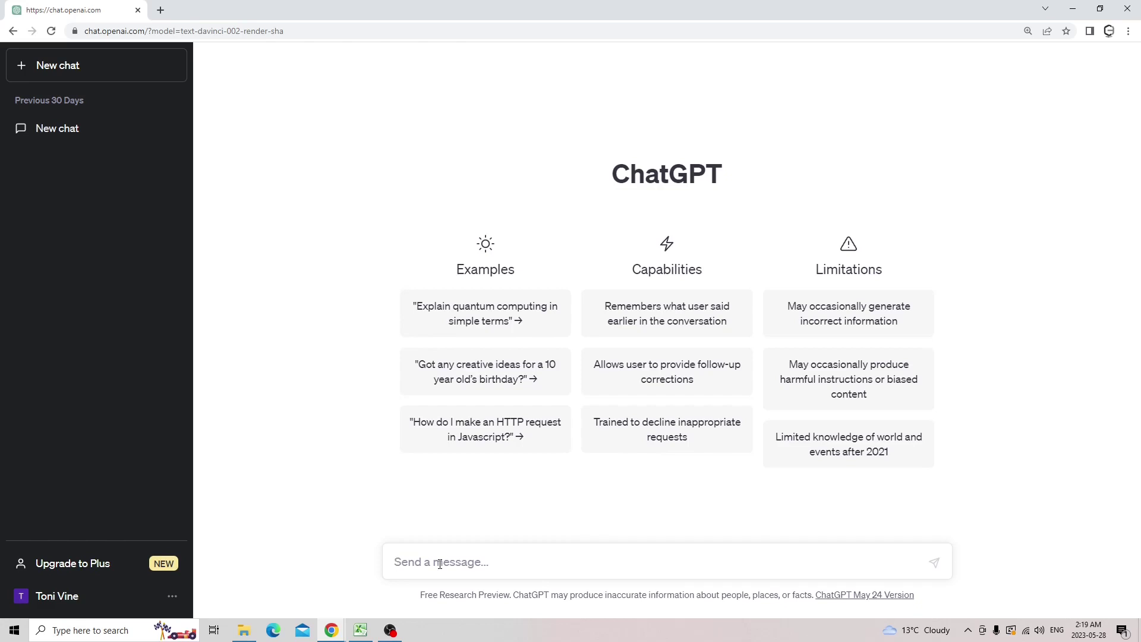
{"action": "left_click", "coordinate": [331, 630]}
{"action": "left_click", "coordinate": [374, 553]}
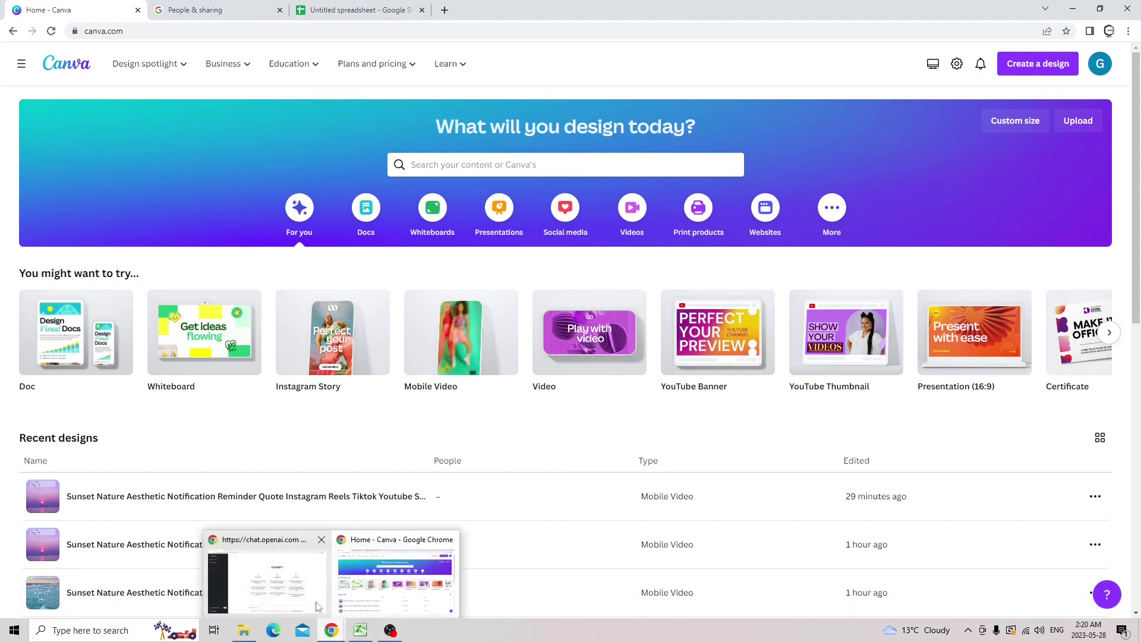
{"action": "left_click", "coordinate": [318, 606]}
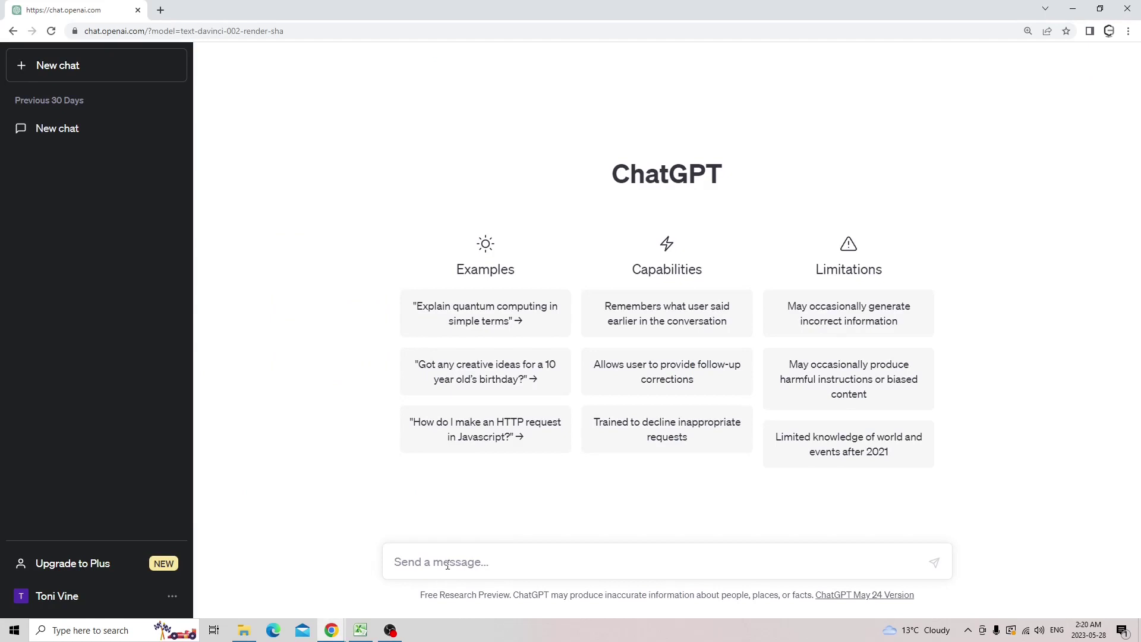
Send the prompt "10 riddles and answer in excel format" and stop the response before it completes.
{"action": "type", "text": "riddles and answer in exc"}
{"action": "key", "text": "BackSpace"}
{"action": "type", "text": "xcel"}
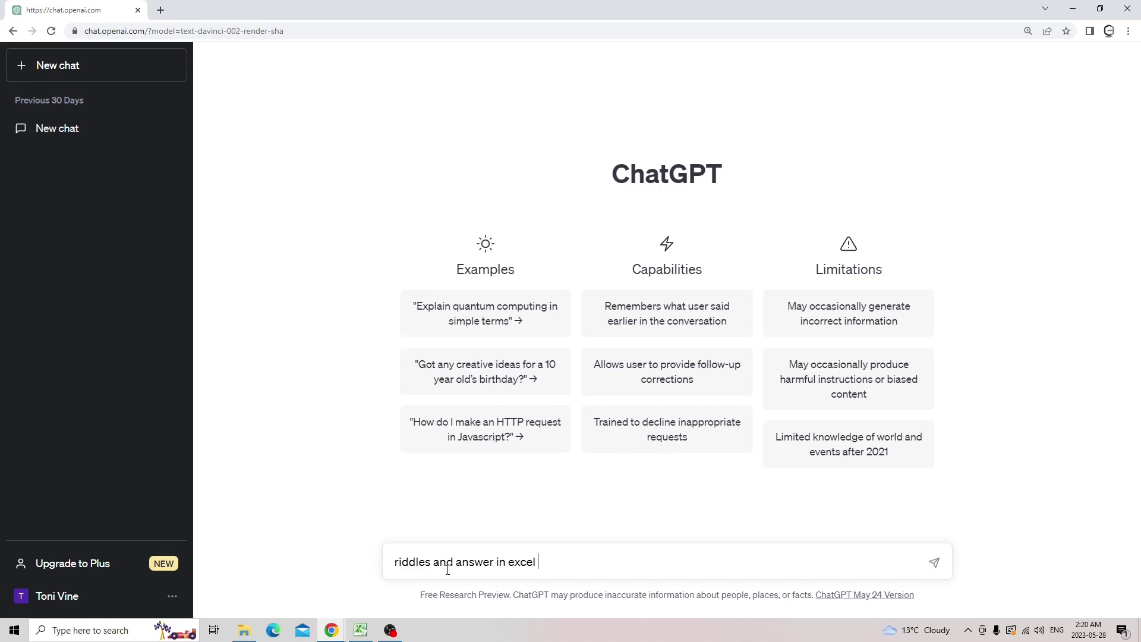
{"action": "type", "text": " format"}
{"action": "key", "text": "Home"}
{"action": "type", "text": "10"}
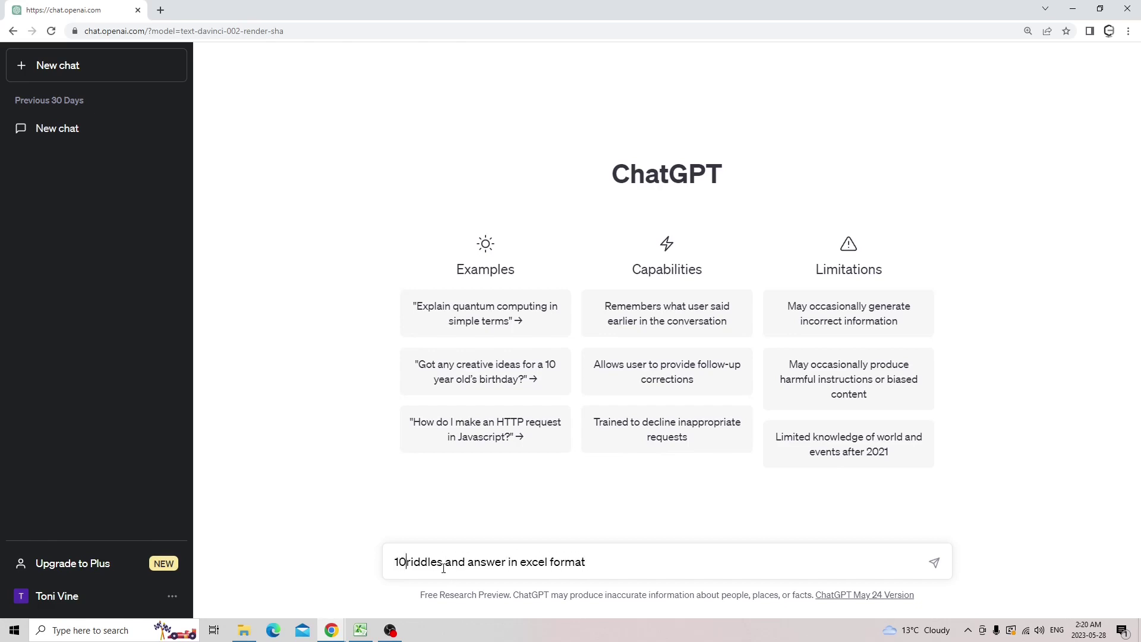
{"action": "key", "text": "Return"}
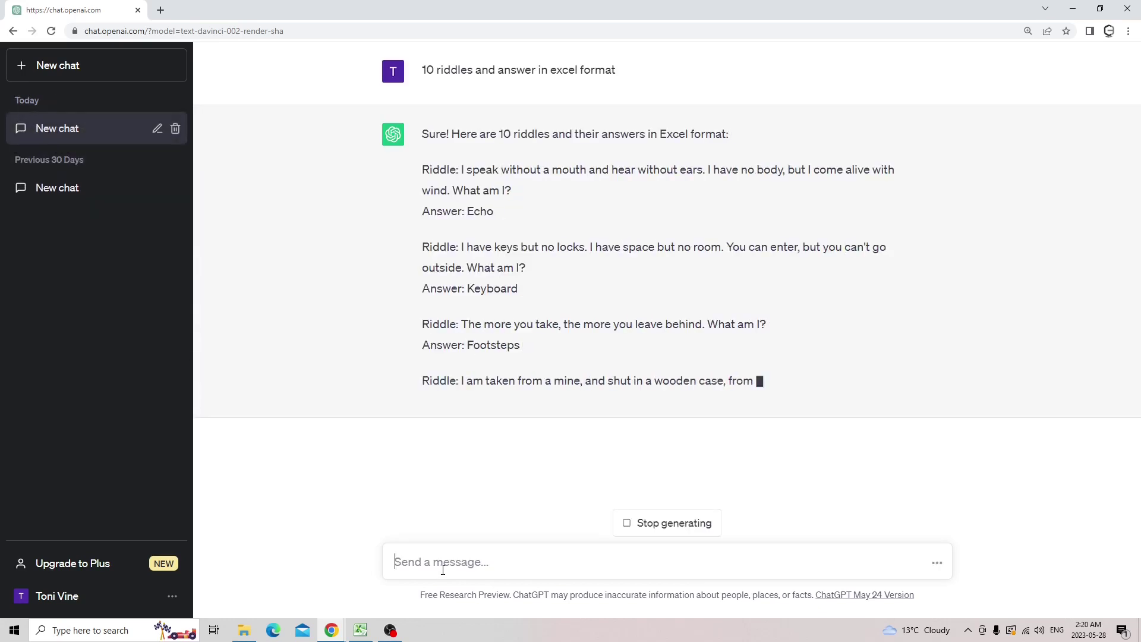
{"action": "left_click", "coordinate": [659, 515]}
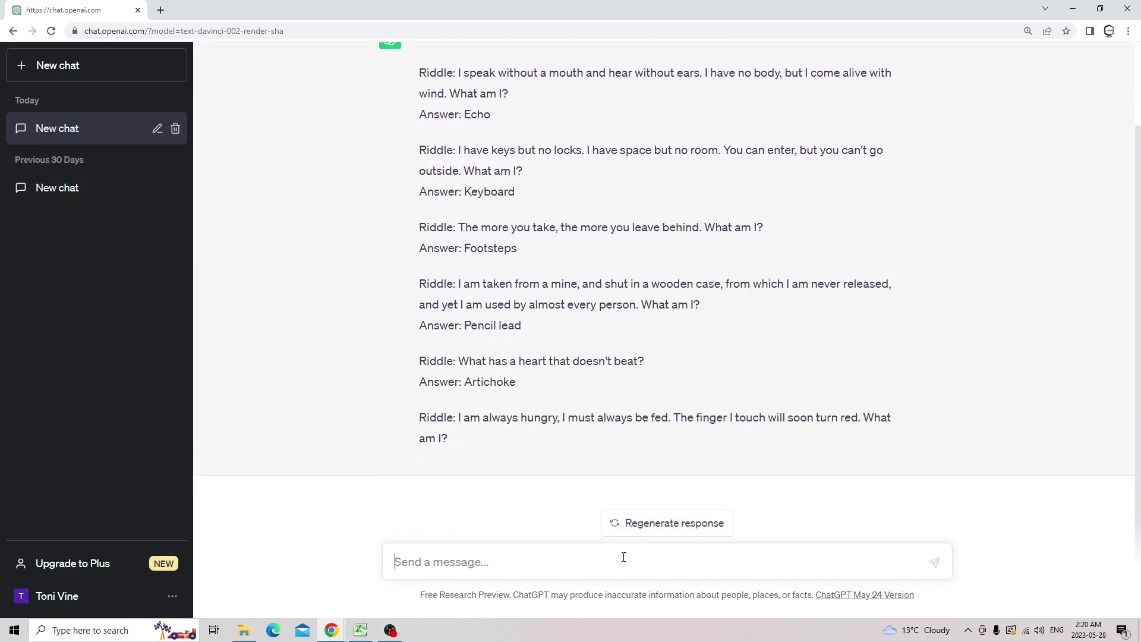
Send a new prompt asking for 10 riddles and answers in Excel format.
{"action": "type", "text": "riddle and ans"}
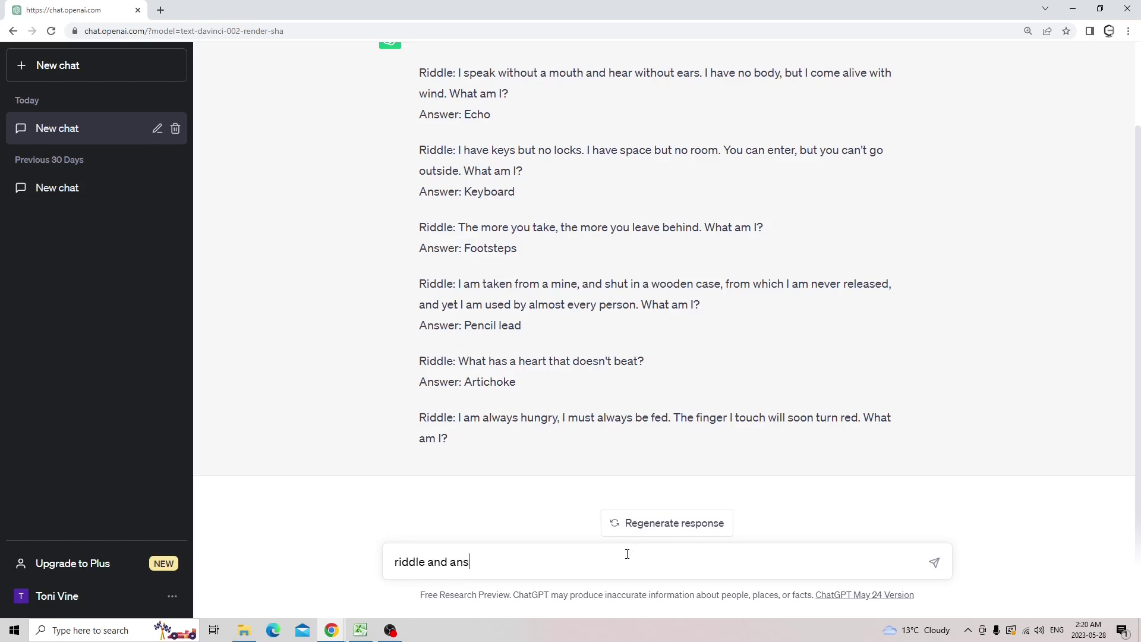
{"action": "type", "text": "wers a"}
{"action": "type", "text": "n excel for"}
{"action": "type", "text": "ma"}
{"action": "type", "text": "10"}
{"action": "key", "text": "Return"}
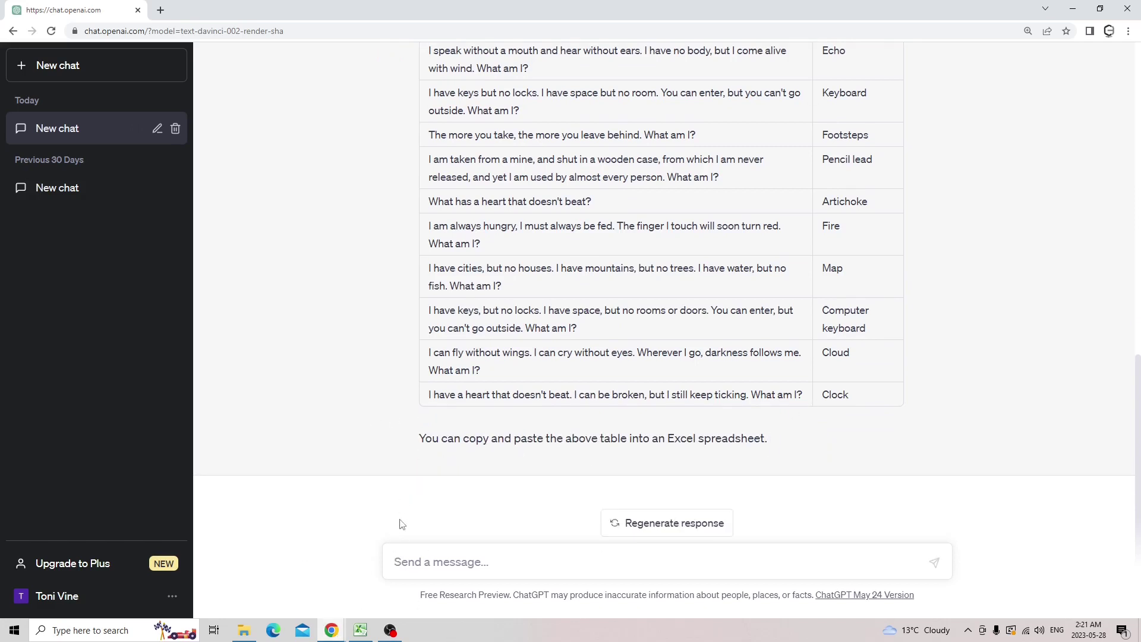
{"action": "scroll", "coordinate": [379, 445], "scroll_direction": "up", "scroll_amount": 1}
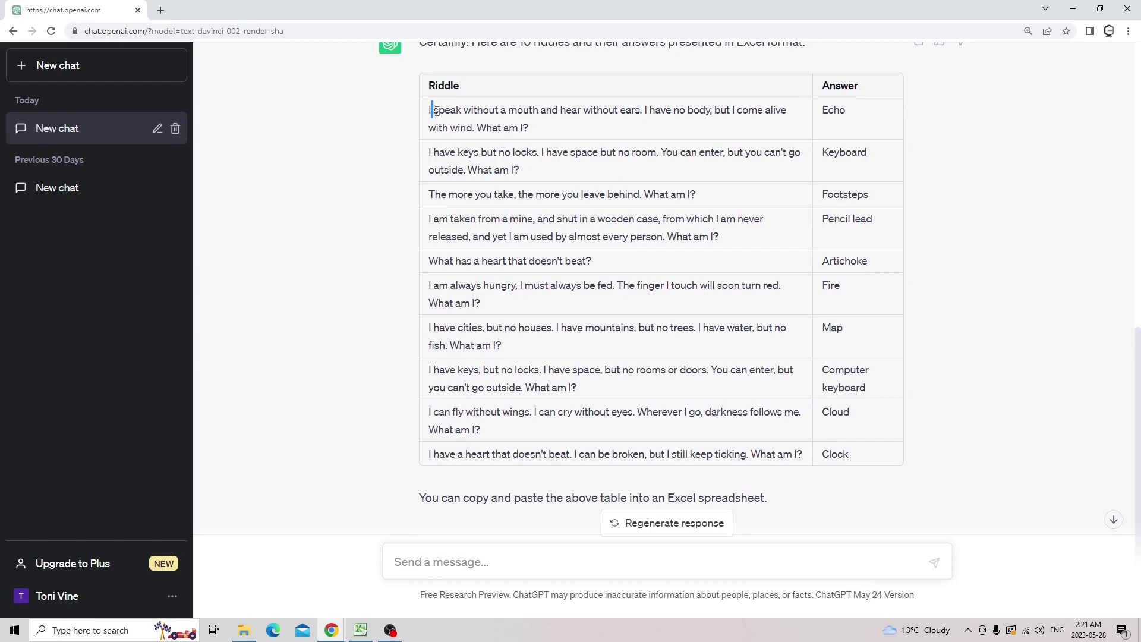
Switch to Canva and look up templates using the recent search "youtube short".
{"action": "left_click", "coordinate": [333, 634]}
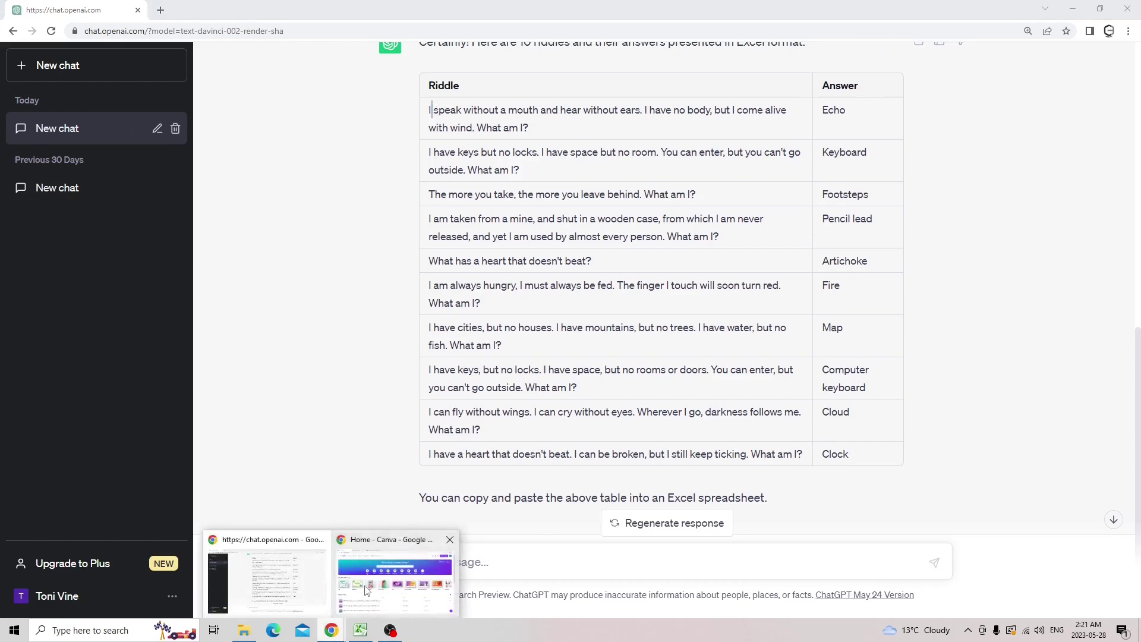
{"action": "left_click", "coordinate": [396, 576]}
{"action": "left_click", "coordinate": [486, 170]}
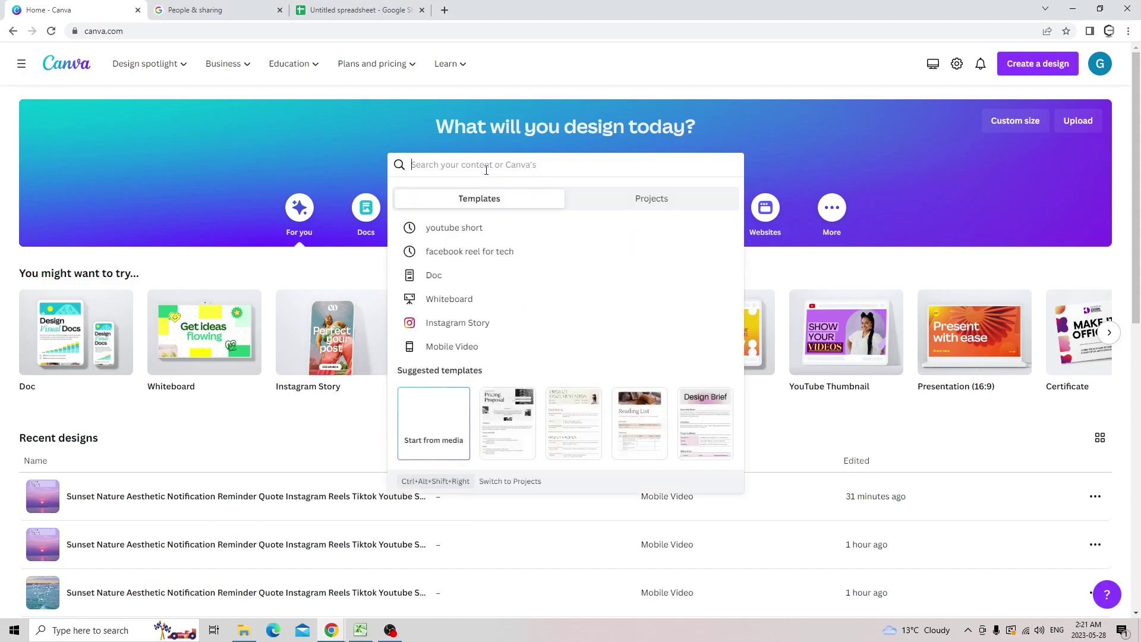
{"action": "left_click", "coordinate": [472, 231]}
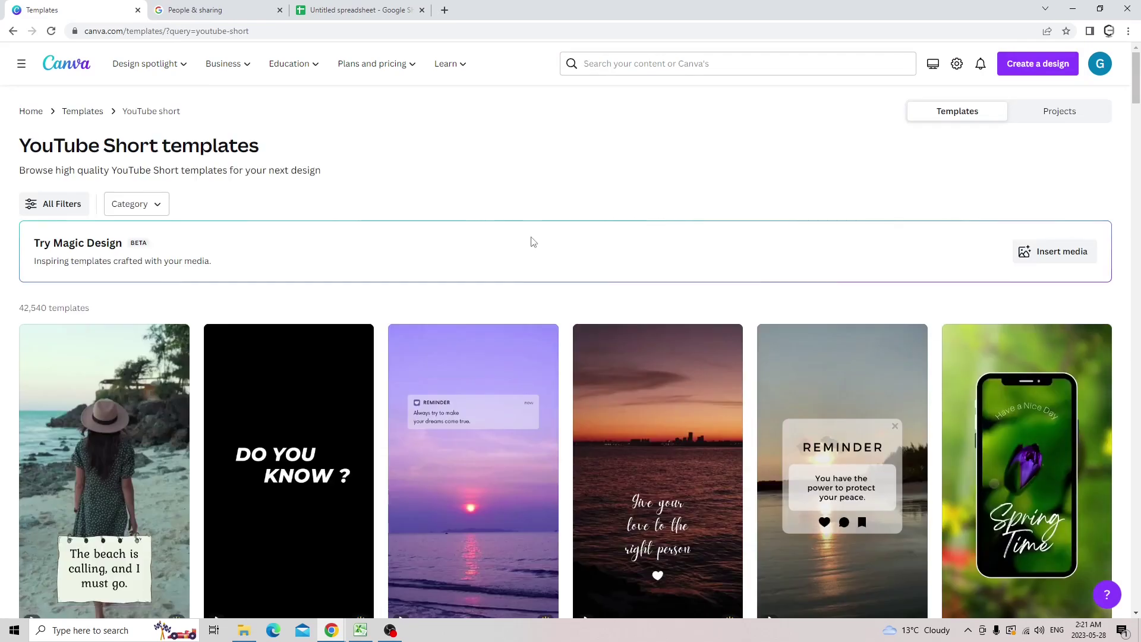
Open the "blue purple summer Motivational Inspirational beach and waves Mobile Video" template for customizing in the editor.
{"action": "scroll", "coordinate": [530, 242], "scroll_direction": "down", "scroll_amount": 3}
{"action": "mouse_move", "coordinate": [791, 371]}
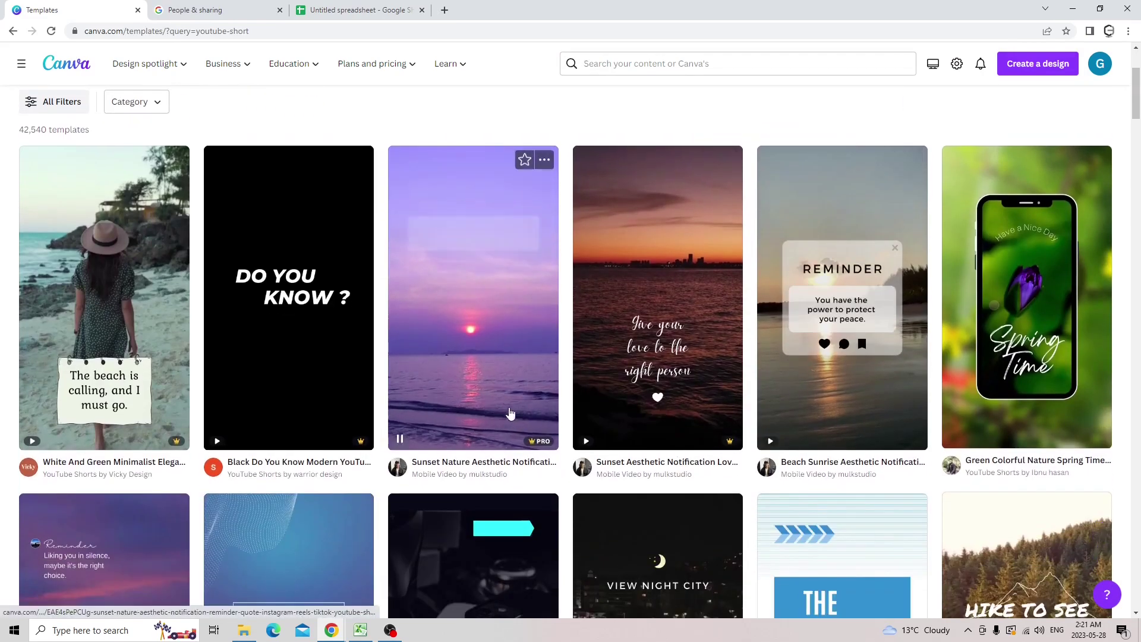
{"action": "left_click", "coordinate": [483, 382]}
{"action": "scroll", "coordinate": [523, 389], "scroll_direction": "down", "scroll_amount": 4}
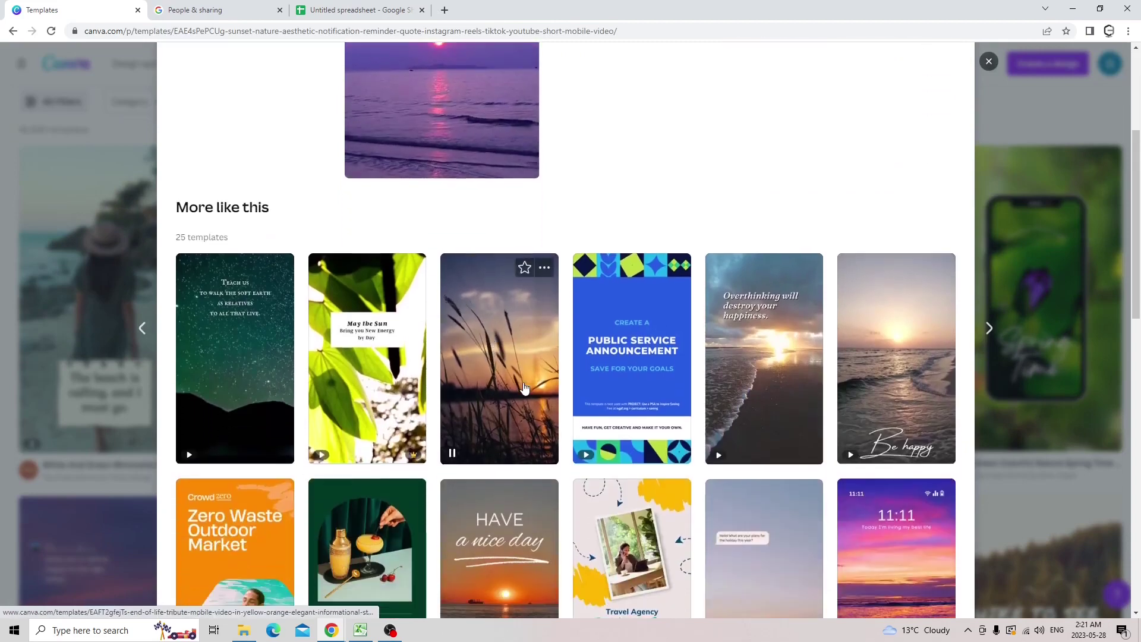
{"action": "left_click", "coordinate": [922, 407]}
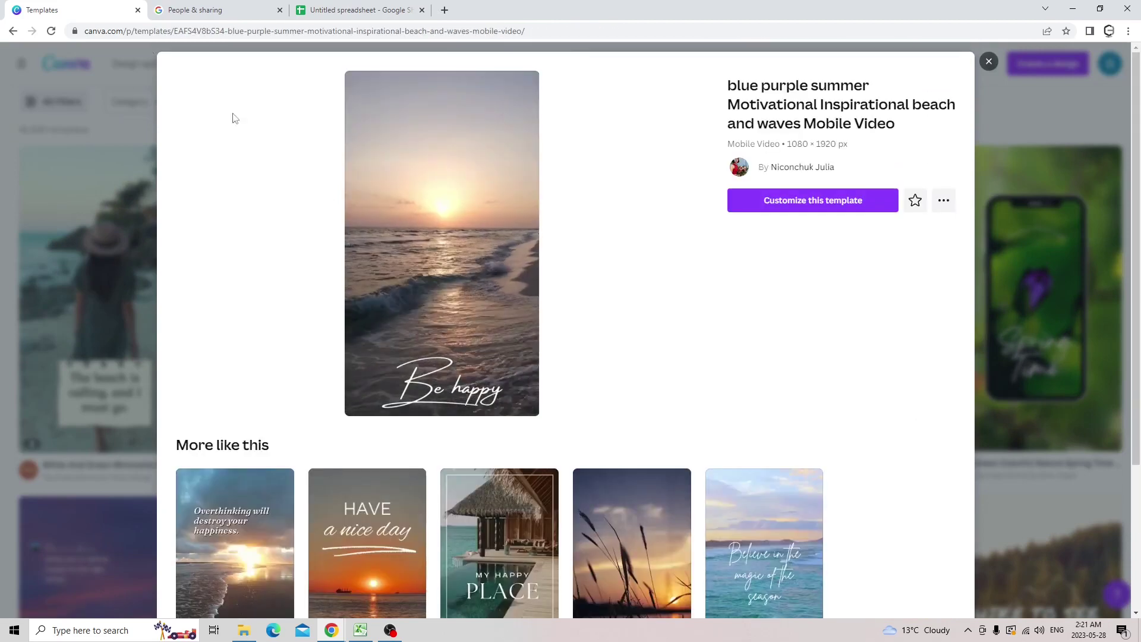
{"action": "left_click", "coordinate": [427, 244]}
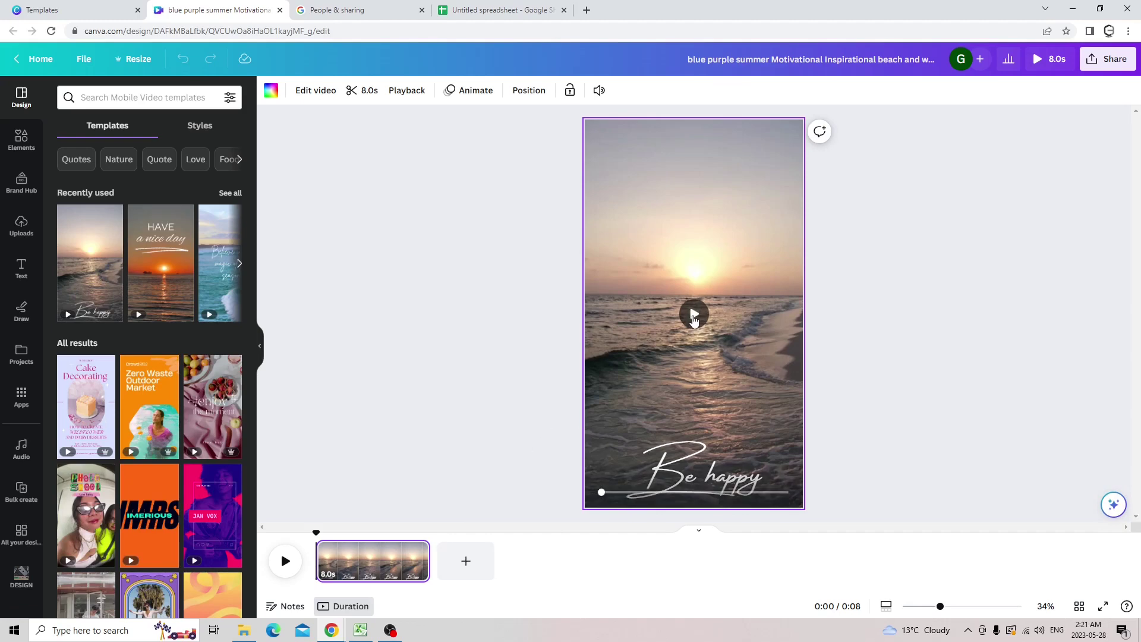
Duplicate the "Be happy" text twice, placing one copy near the top of the page and the other around the horizon.
{"action": "left_click", "coordinate": [699, 462]}
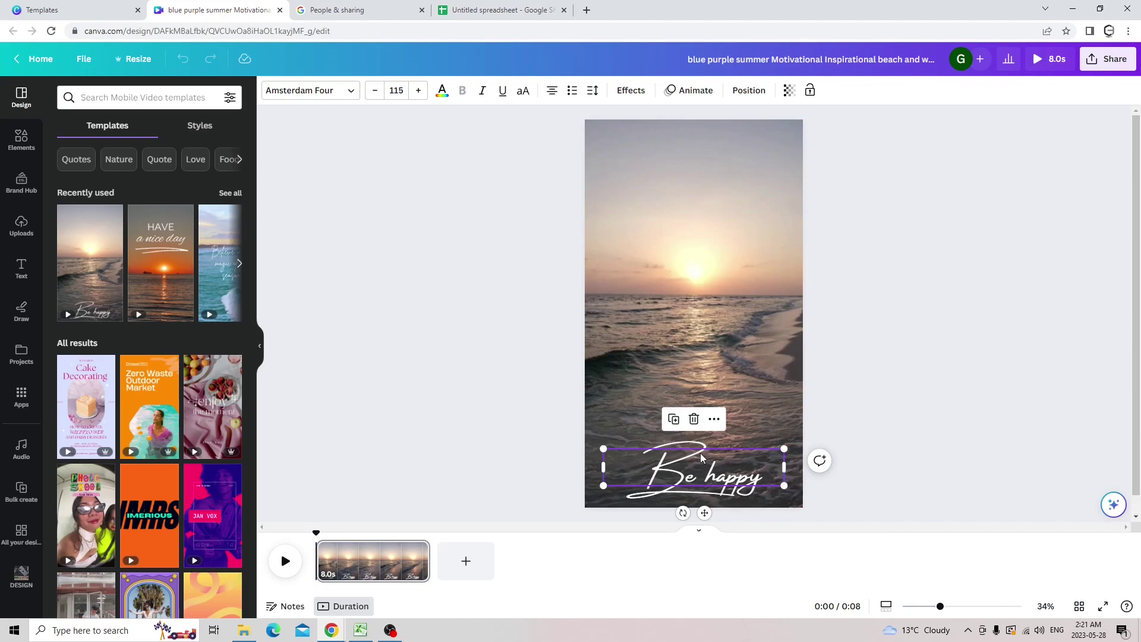
{"action": "key", "text": "Down"}
{"action": "key", "text": "Right"}
{"action": "left_click_drag", "start_coordinate": [718, 480], "coordinate": [712, 188]}
{"action": "left_click", "coordinate": [711, 473]}
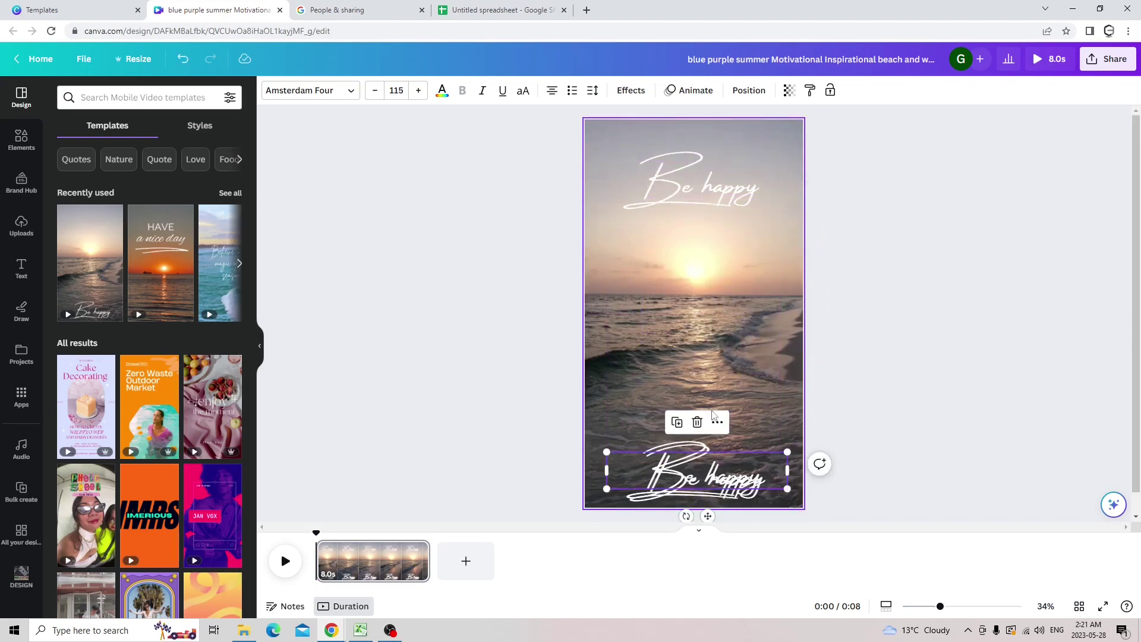
{"action": "key", "text": "ctrl+d"}
{"action": "left_click_drag", "start_coordinate": [712, 472], "coordinate": [701, 300]}
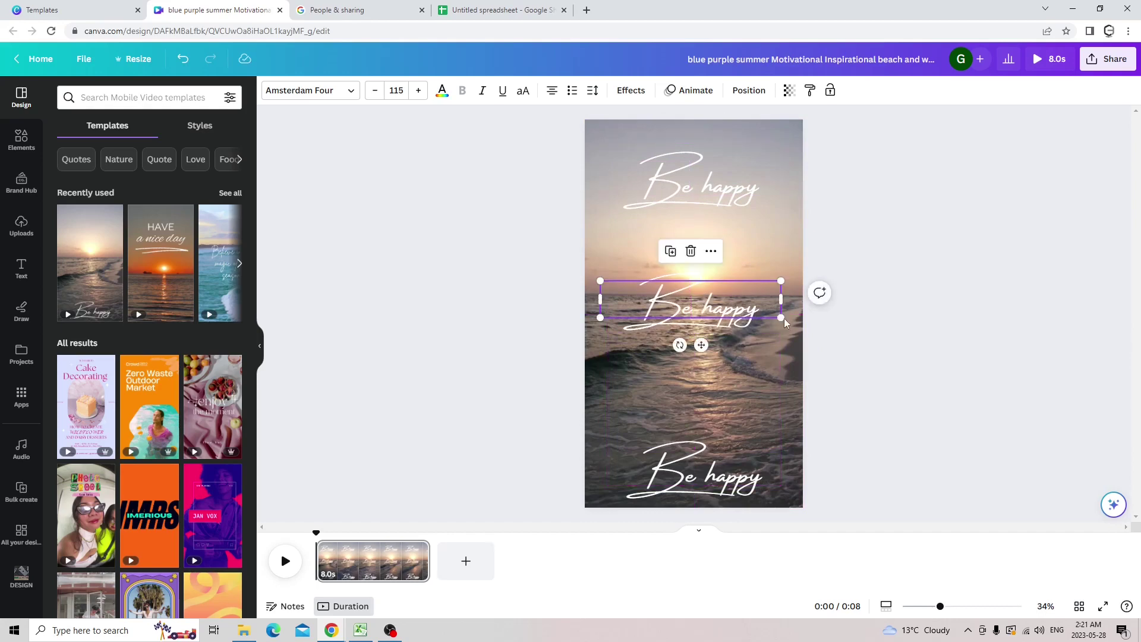
{"action": "left_click", "coordinate": [902, 315]}
{"action": "left_click", "coordinate": [744, 487]}
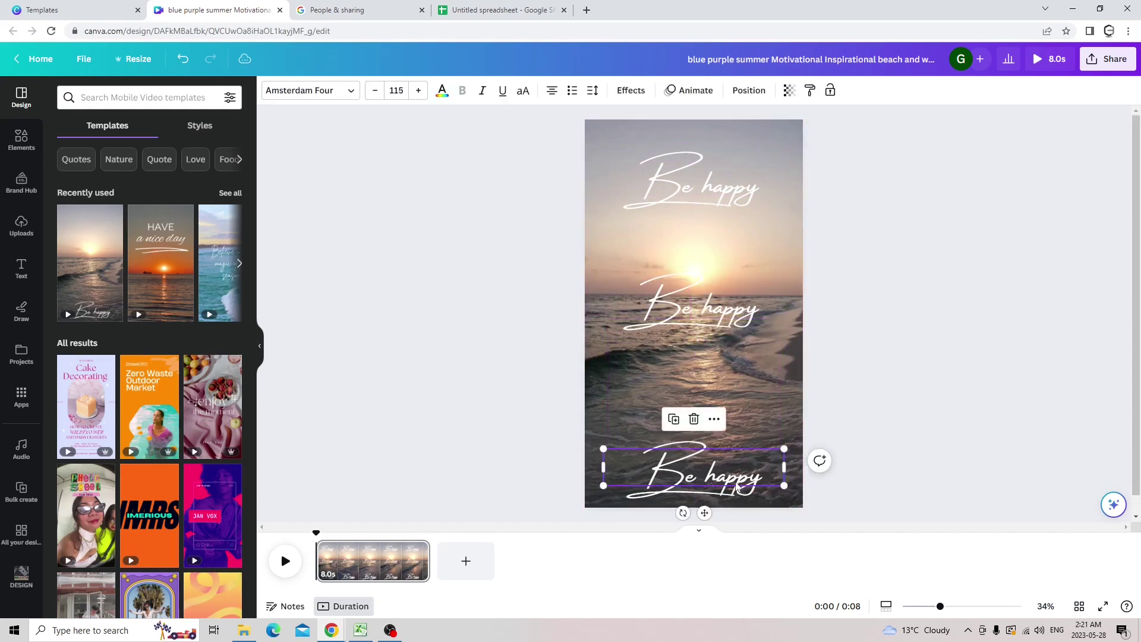
{"action": "left_click", "coordinate": [743, 473]}
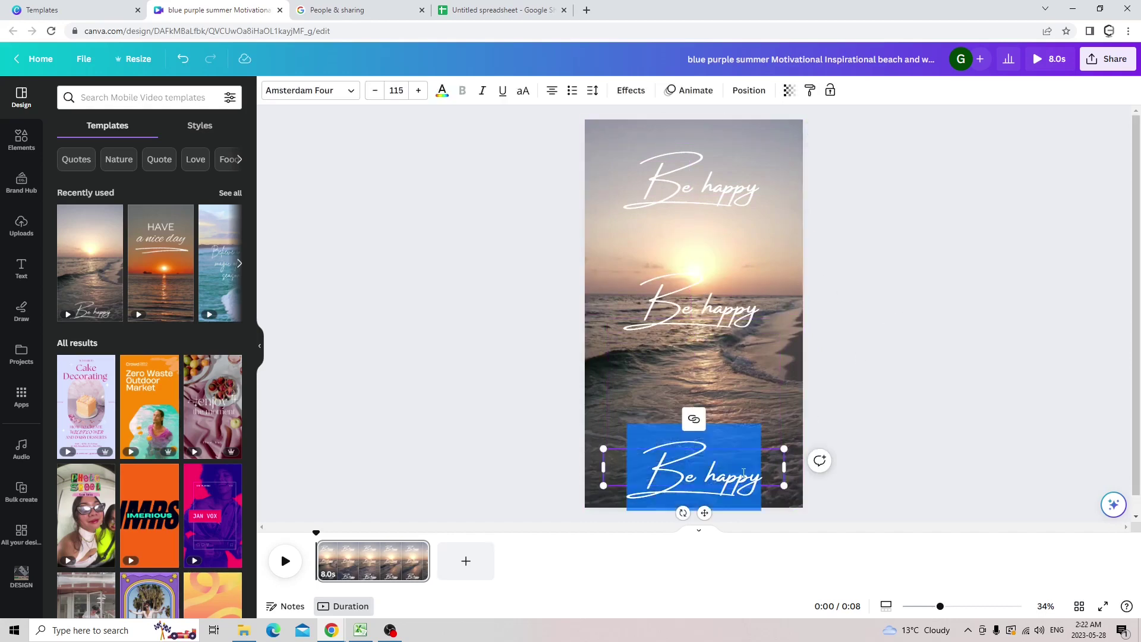
{"action": "type", "text": "@mp"}
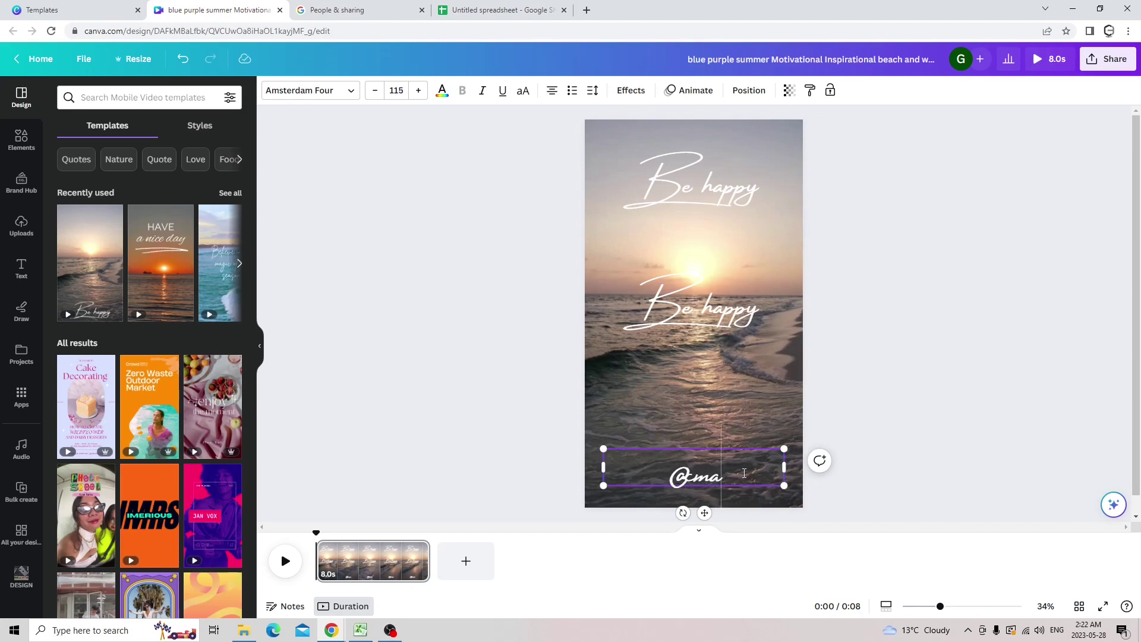
{"action": "key", "text": "BackSpace"}
{"action": "key", "text": "BackSpace"}
{"action": "type", "text": "ca"}
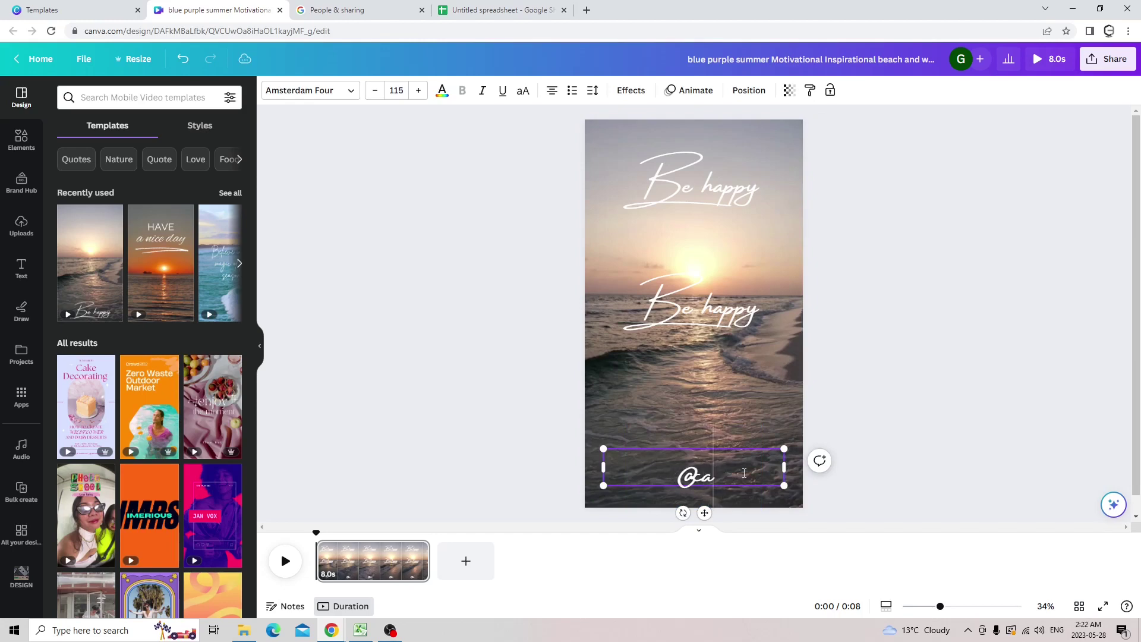
{"action": "type", "text": "mpustecy"}
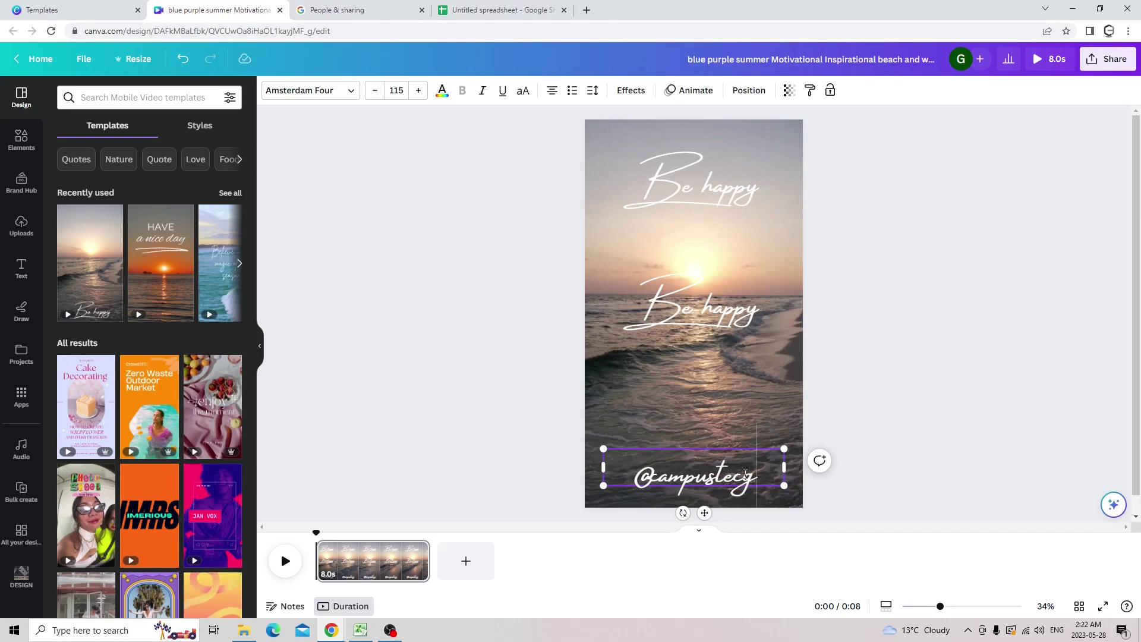
{"action": "key", "text": "BackSpace"}
{"action": "type", "text": "h"}
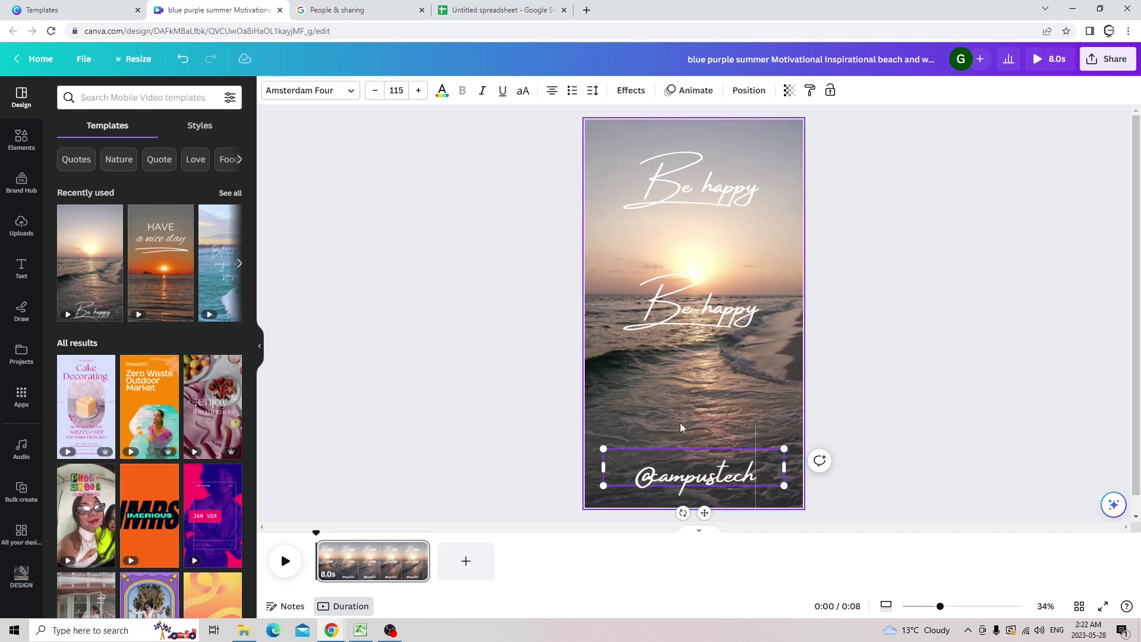
Move the middle "Be happy" text down over the waves and the upper one slightly lower, and preview the video.
{"action": "left_click", "coordinate": [688, 309]}
{"action": "left_click", "coordinate": [686, 175]}
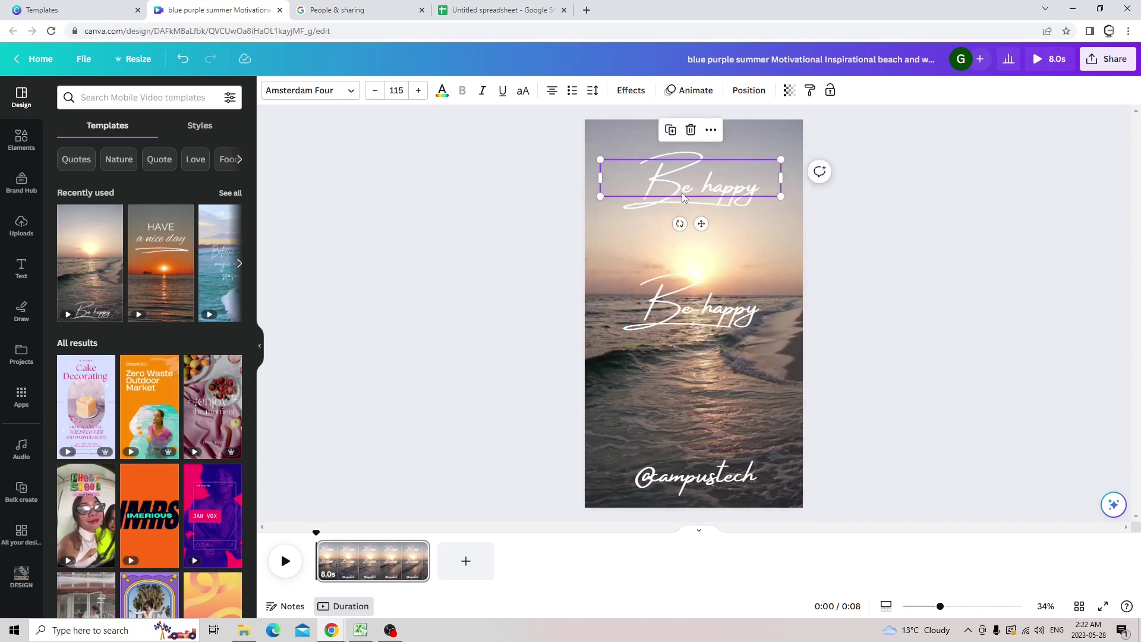
{"action": "left_click_drag", "start_coordinate": [694, 312], "coordinate": [698, 365]}
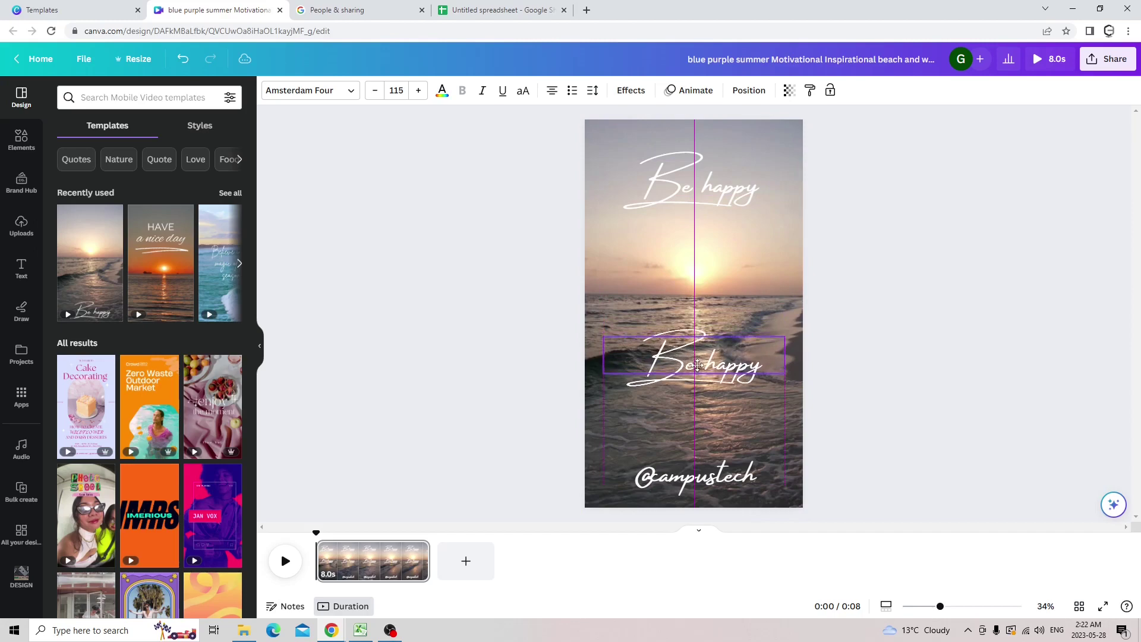
{"action": "left_click", "coordinate": [726, 197]}
{"action": "left_click_drag", "start_coordinate": [726, 197], "coordinate": [726, 223]}
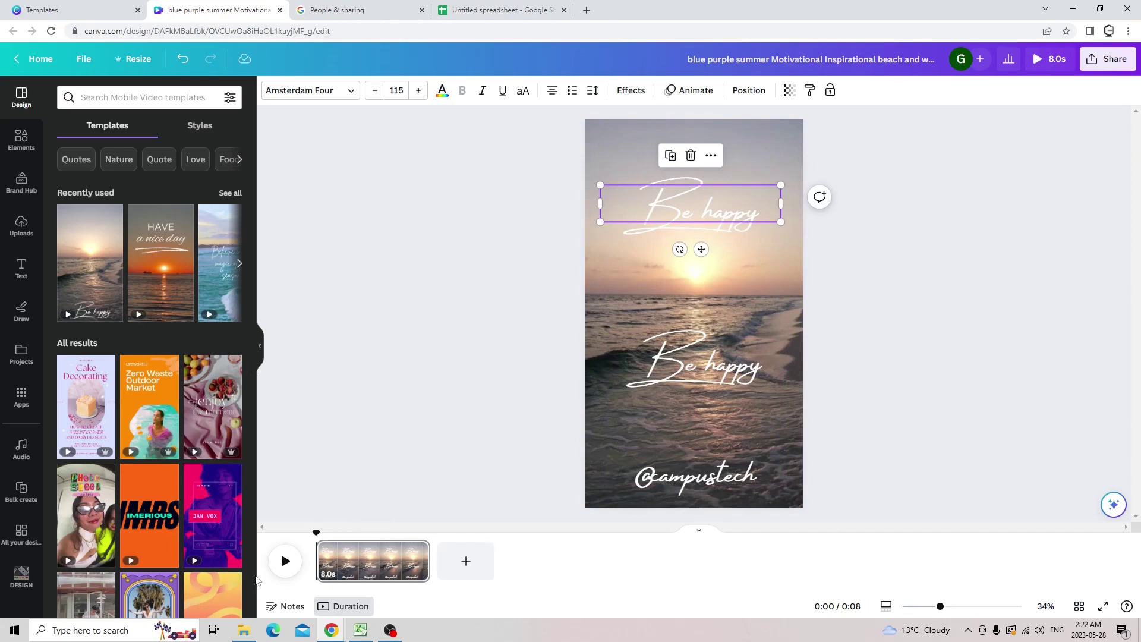
{"action": "left_click", "coordinate": [284, 561]}
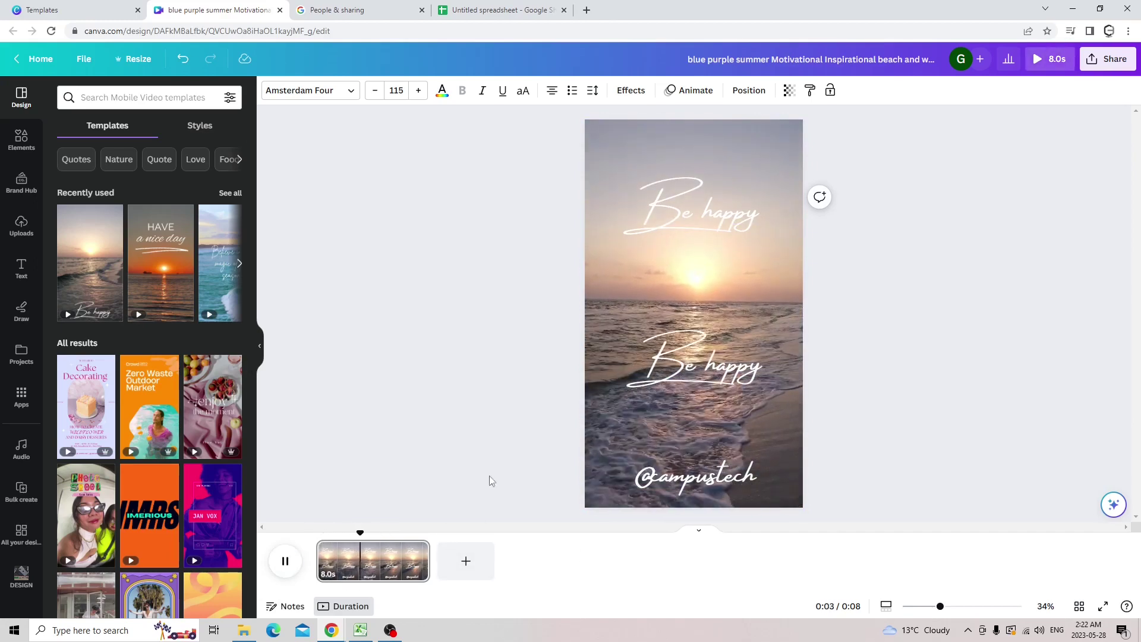
{"action": "left_click", "coordinate": [280, 574]}
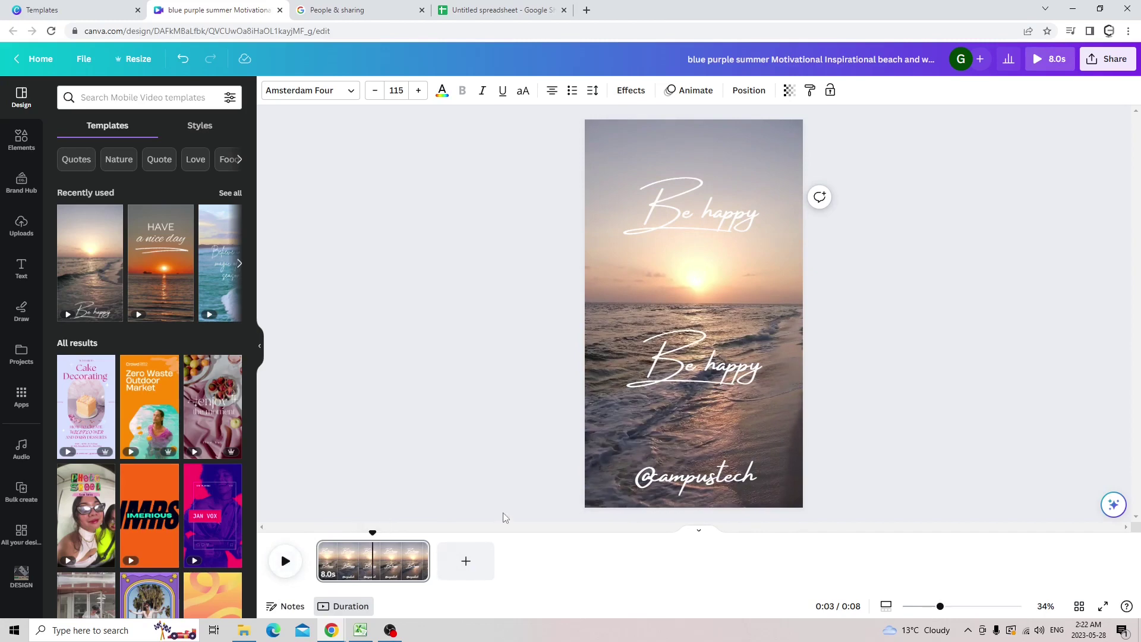
Move the upper "Be happy" text up a little and centre it horizontally on the page.
{"action": "left_click", "coordinate": [745, 212]}
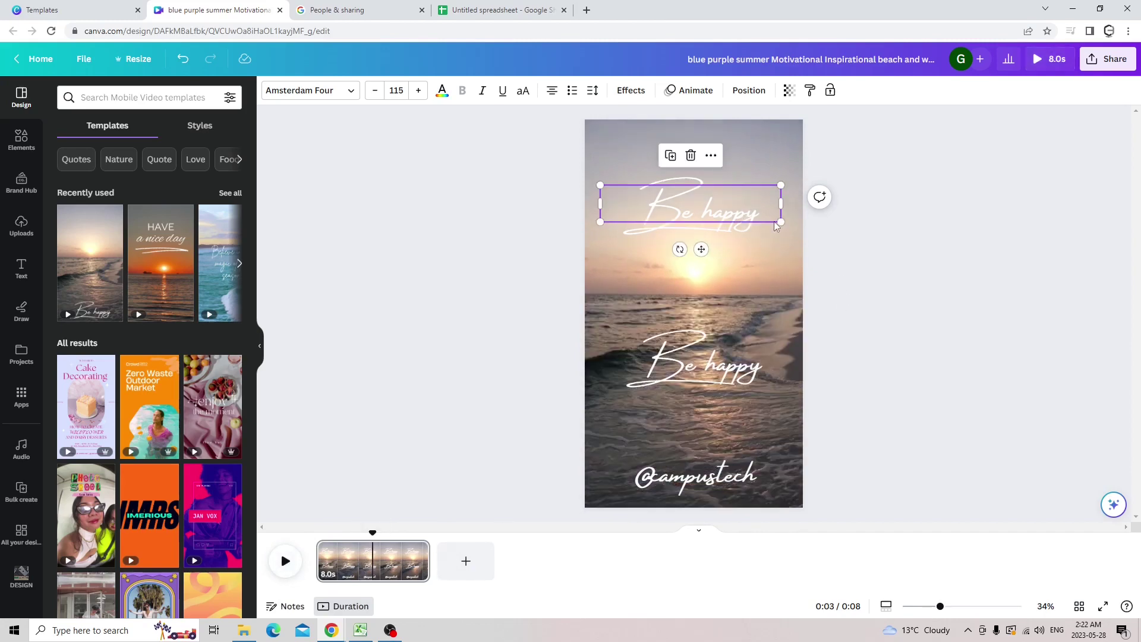
{"action": "mouse_move", "coordinate": [780, 221]}
{"action": "left_mouse_down"}
{"action": "mouse_move", "coordinate": [777, 254]}
{"action": "mouse_move", "coordinate": [780, 222]}
{"action": "left_mouse_up"}
{"action": "left_click", "coordinate": [504, 224]}
{"action": "left_click", "coordinate": [640, 205]}
{"action": "left_click_drag", "start_coordinate": [641, 205], "coordinate": [641, 186]}
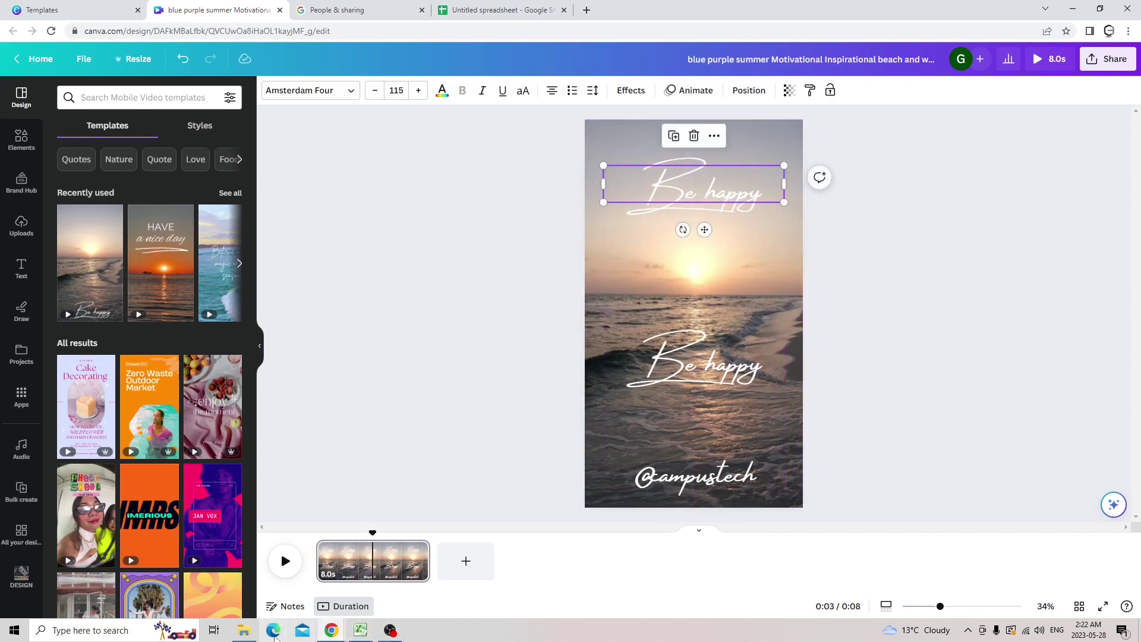
Copy all the riddle and answer rows from the ChatGPT table into the Google Sheets spreadsheet, starting at cell A1.
{"action": "mouse_move", "coordinate": [331, 630]}
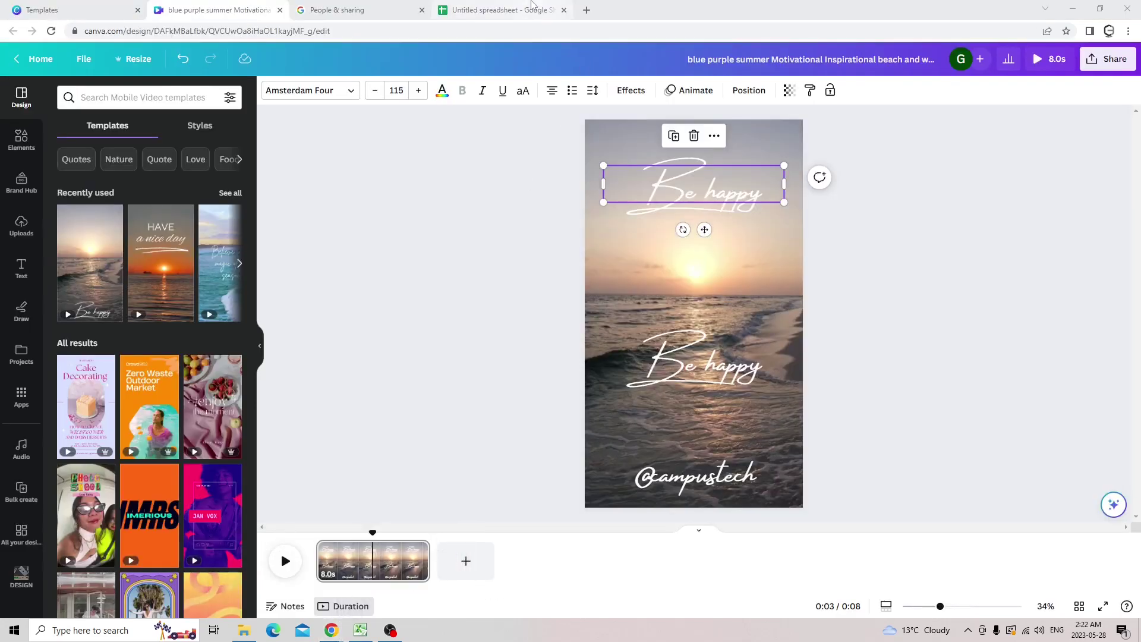
{"action": "left_click", "coordinate": [530, 7]}
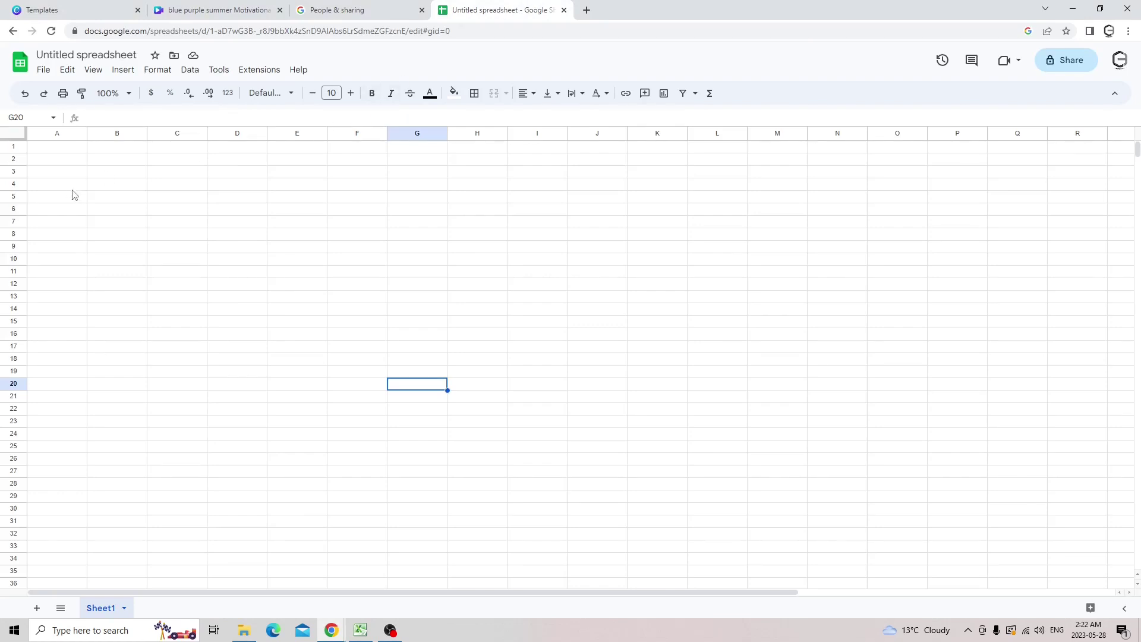
{"action": "left_click", "coordinate": [81, 152]}
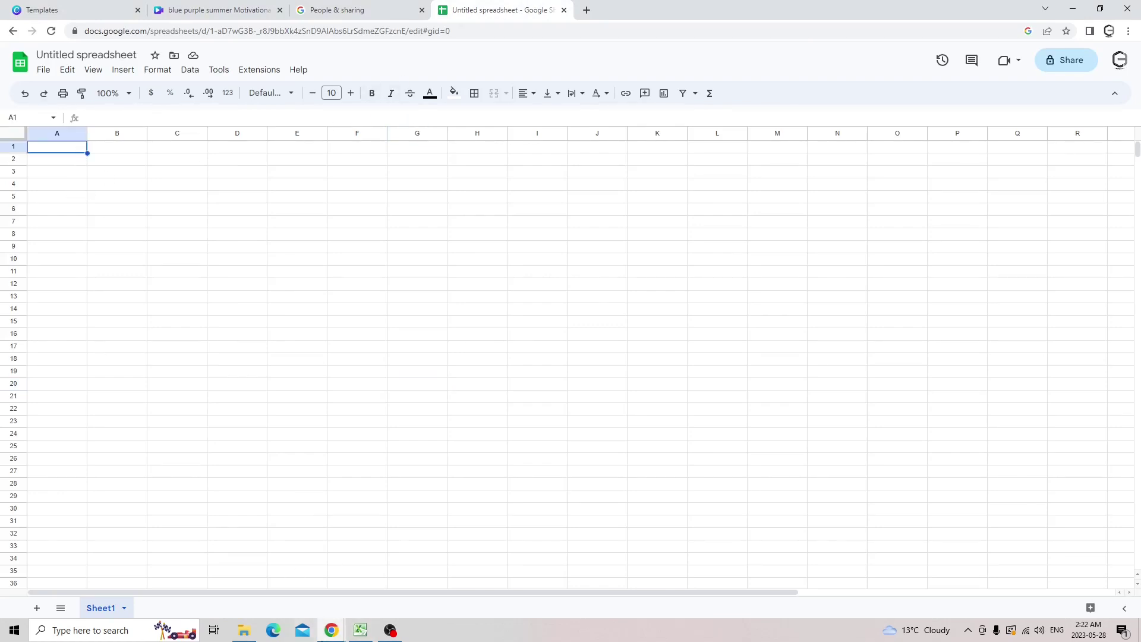
{"action": "left_click", "coordinate": [331, 630]}
{"action": "left_click", "coordinate": [316, 592]}
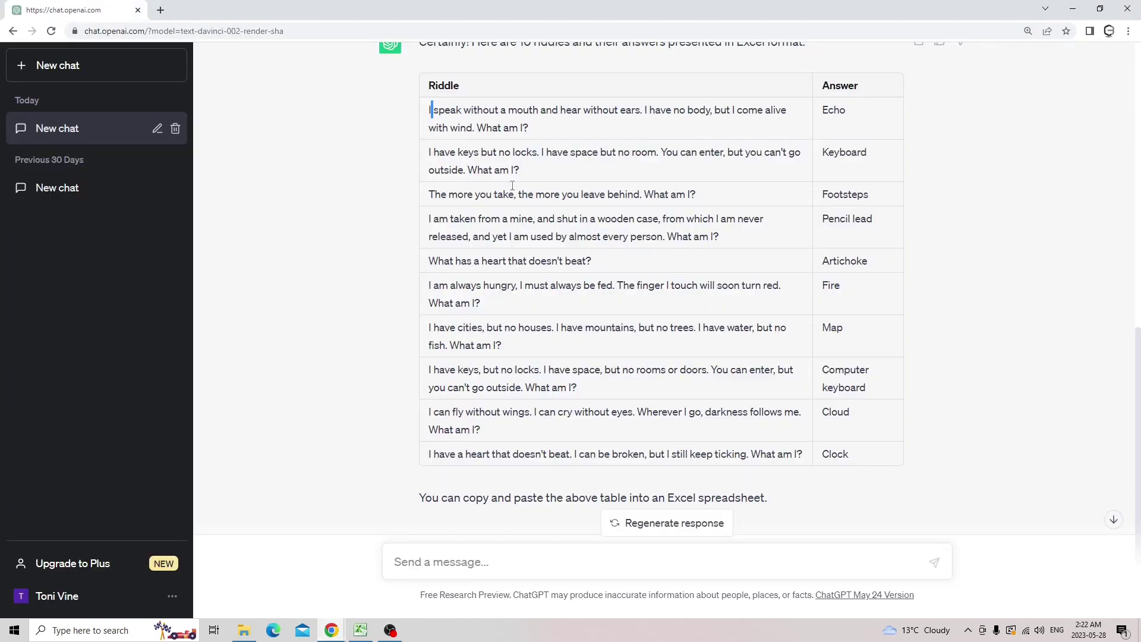
{"action": "left_click", "coordinate": [450, 116]}
{"action": "left_click_drag", "start_coordinate": [430, 113], "coordinate": [848, 454]}
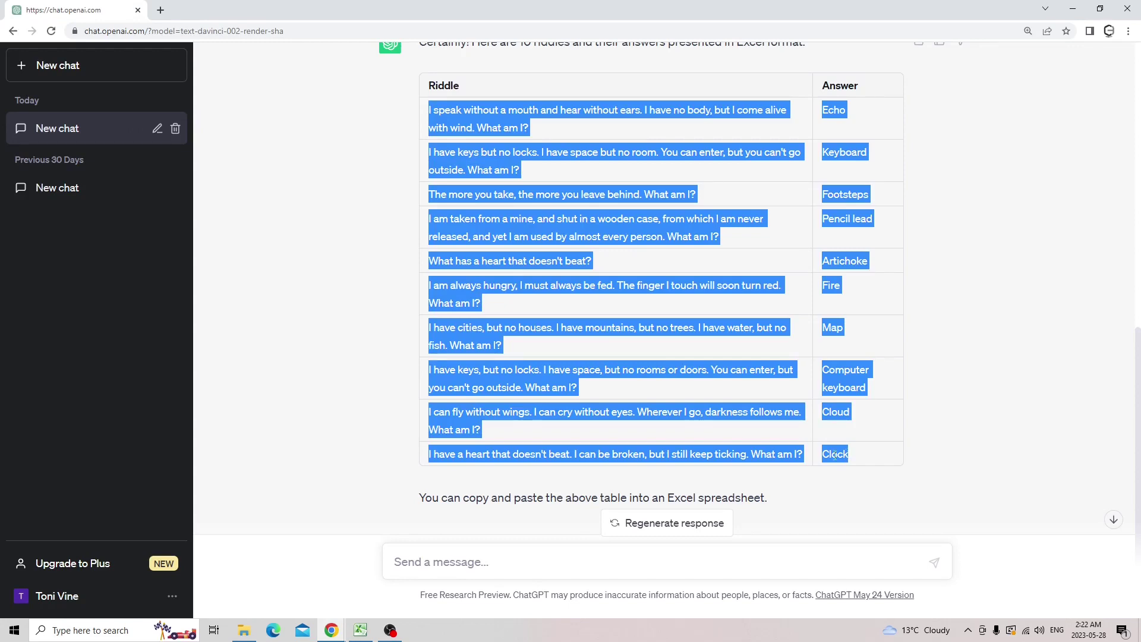
{"action": "left_click_drag", "start_coordinate": [360, 630], "coordinate": [331, 624]}
{"action": "mouse_move", "coordinate": [360, 630]}
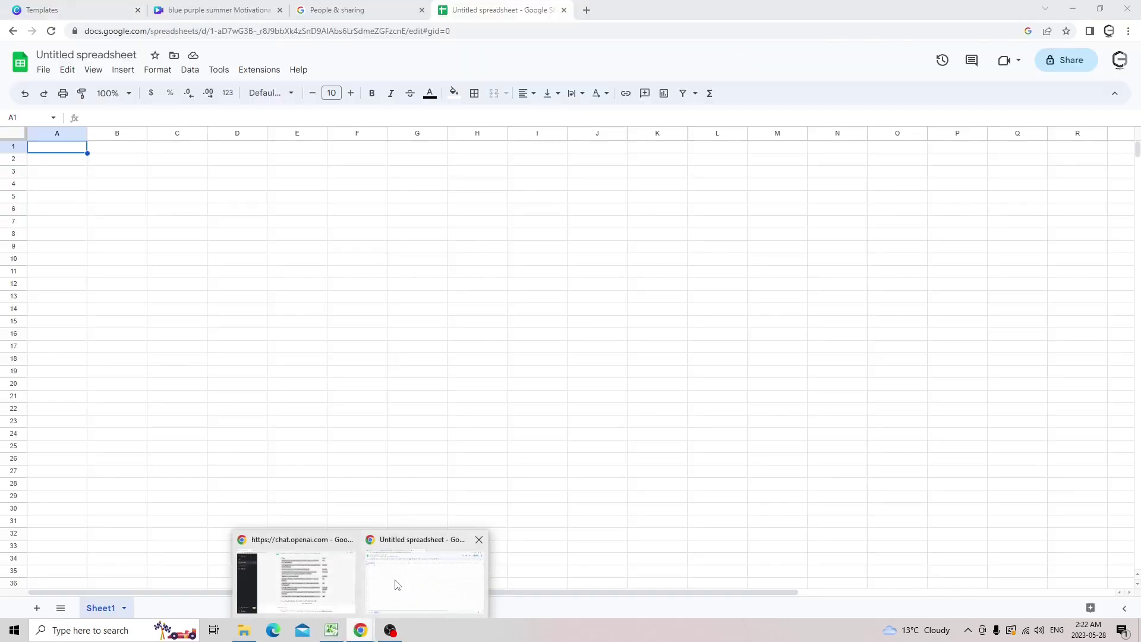
{"action": "left_click", "coordinate": [396, 585]}
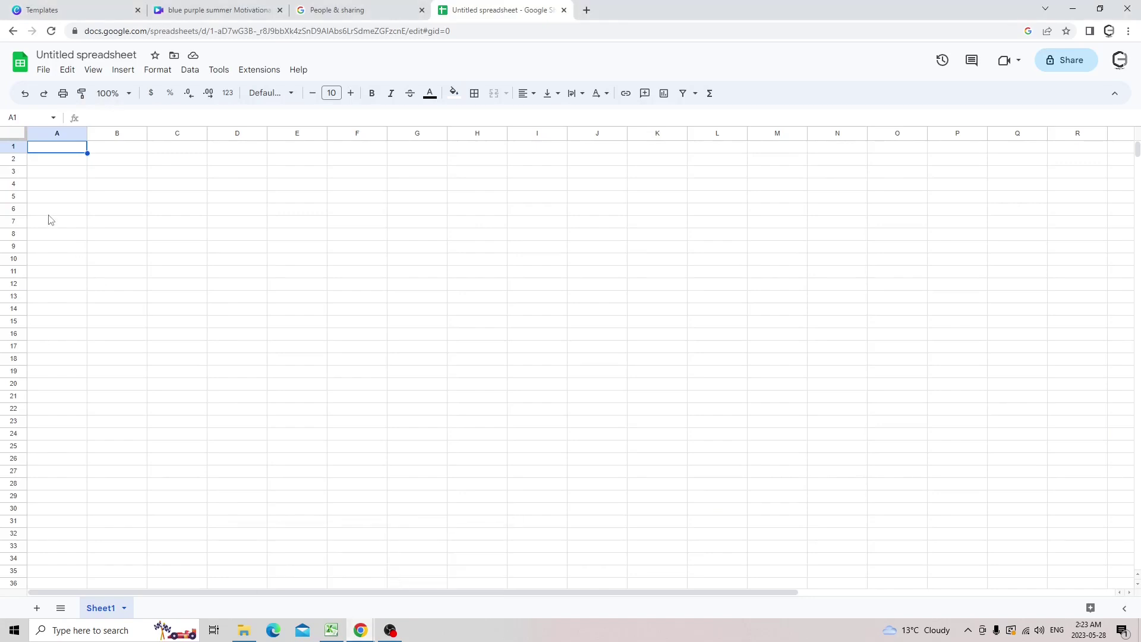
{"action": "key", "text": "ctrl+v"}
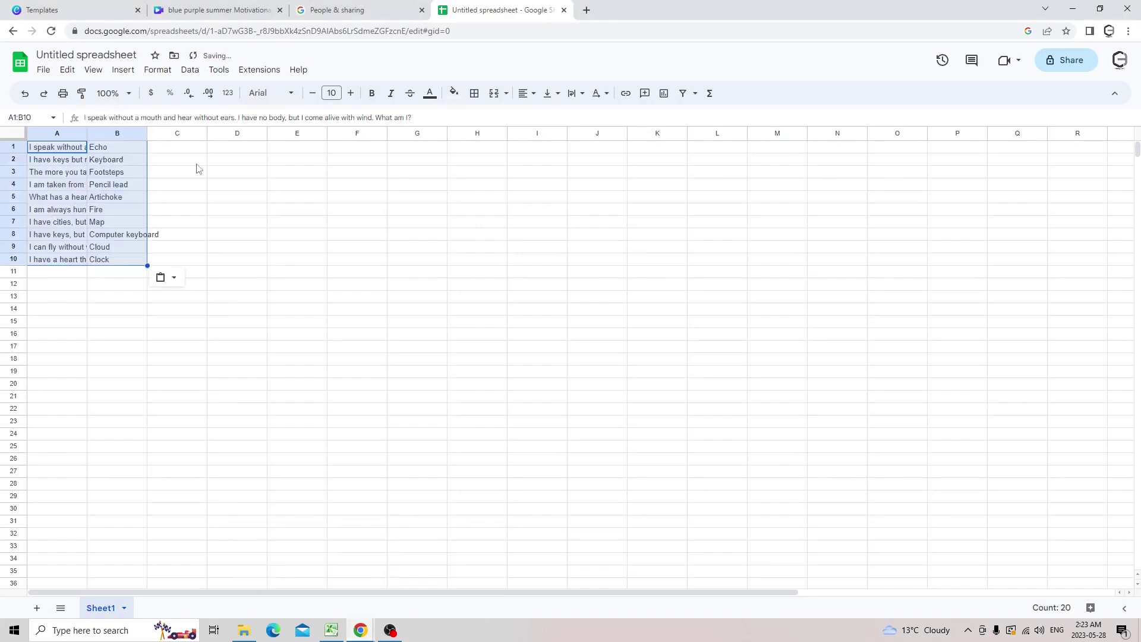
Widen column A to show most of each riddle's text, and compare the sheet with the ChatGPT table.
{"action": "left_click_drag", "start_coordinate": [205, 156], "coordinate": [235, 173]}
{"action": "left_click_drag", "start_coordinate": [86, 133], "coordinate": [344, 135]}
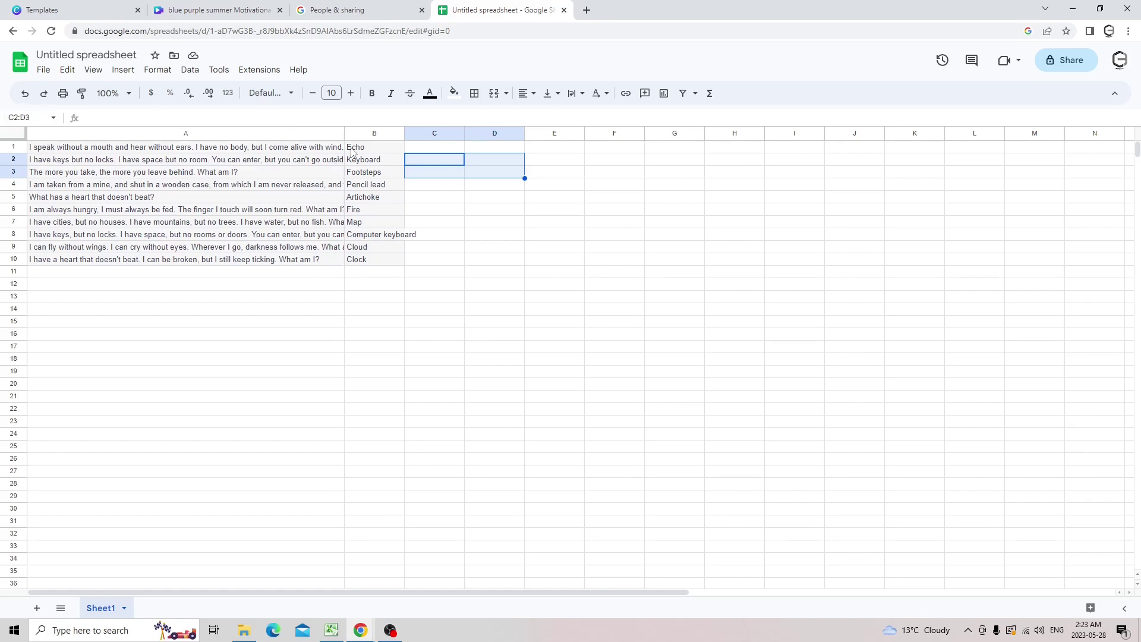
{"action": "key", "text": "alt+Tab"}
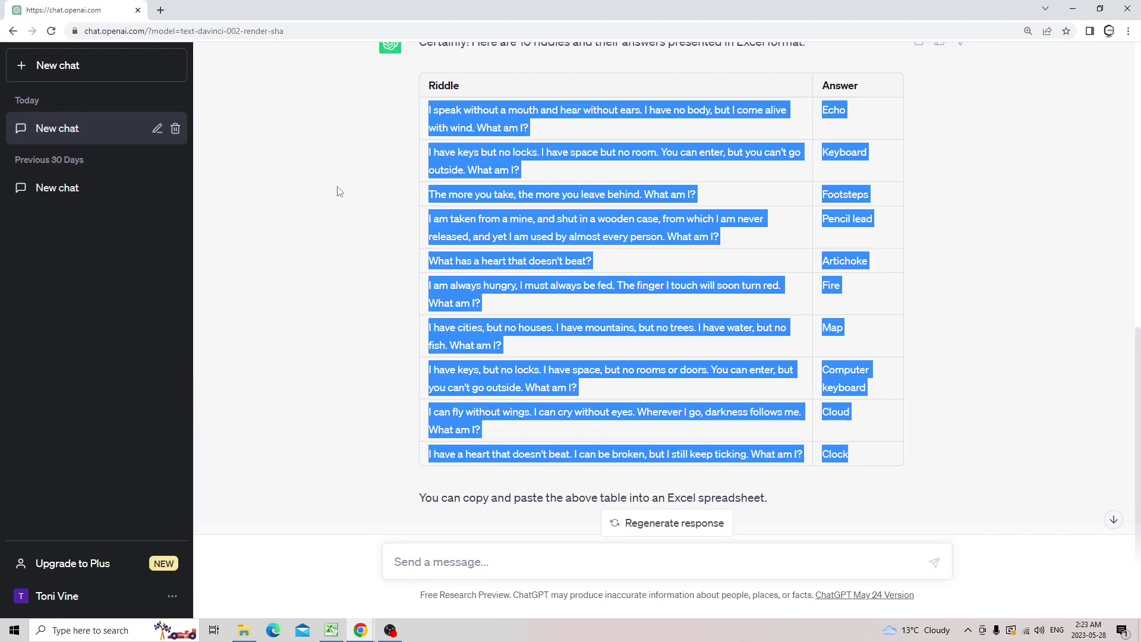
{"action": "key", "text": "alt+Tab"}
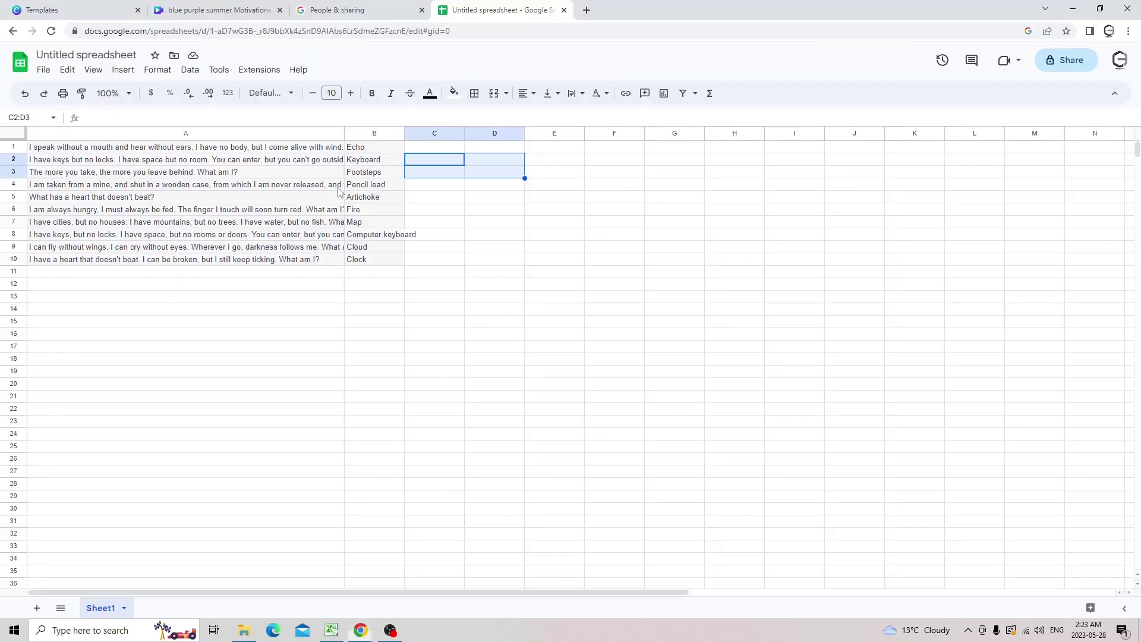
Switch to the Canva design and change the font of the upper "Be happy" text to Bugaki.
{"action": "left_click", "coordinate": [205, 10]}
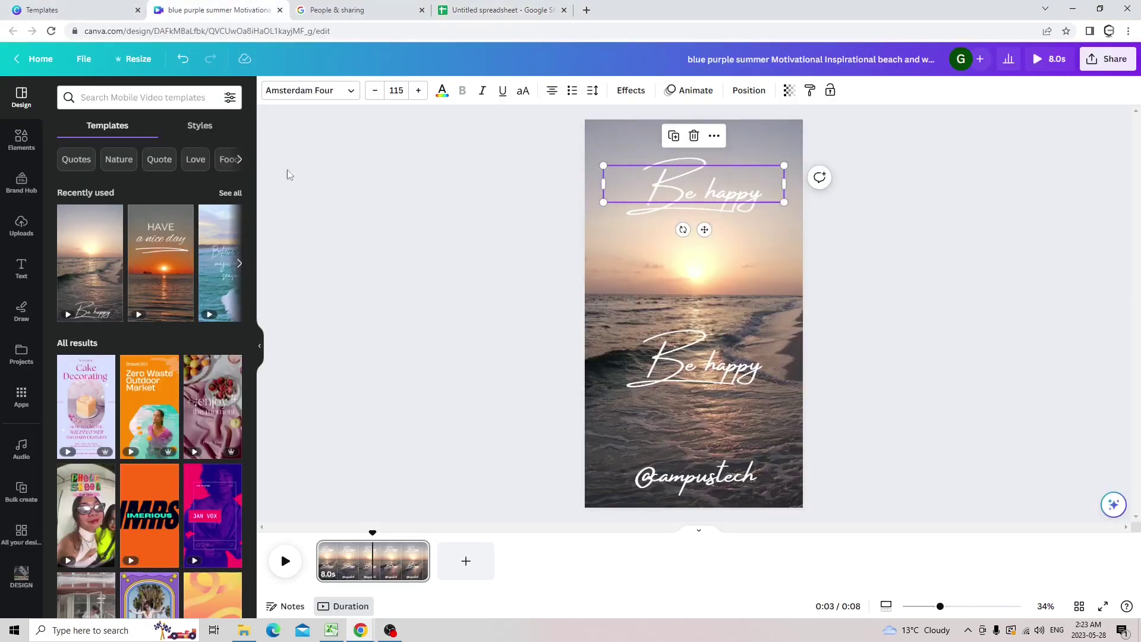
{"action": "double_click", "coordinate": [648, 180]}
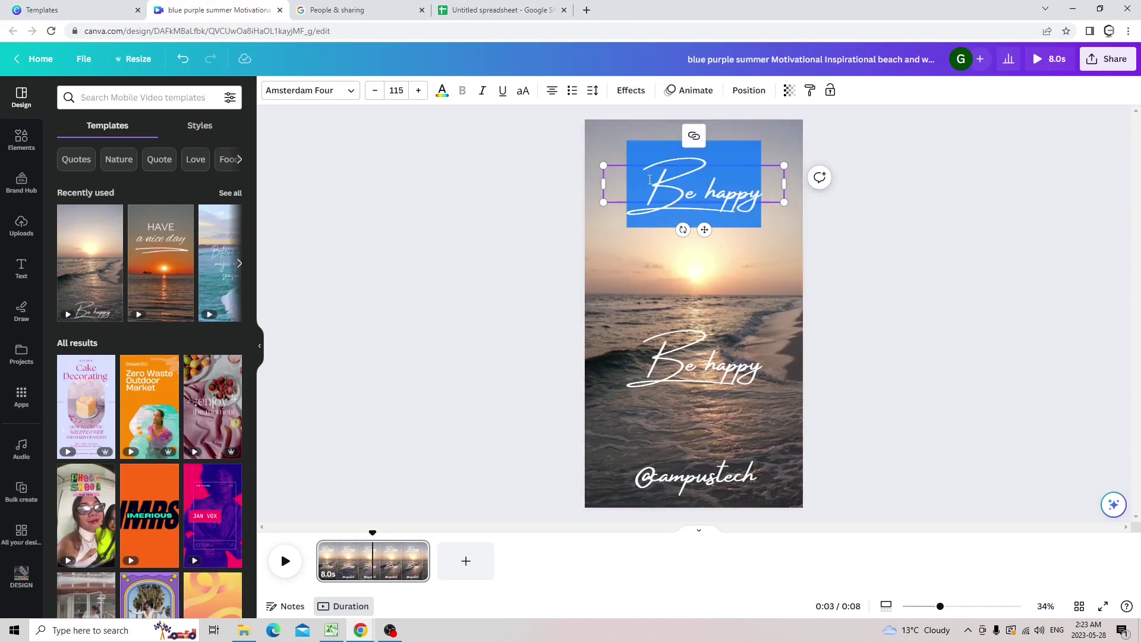
{"action": "left_click", "coordinate": [349, 92]}
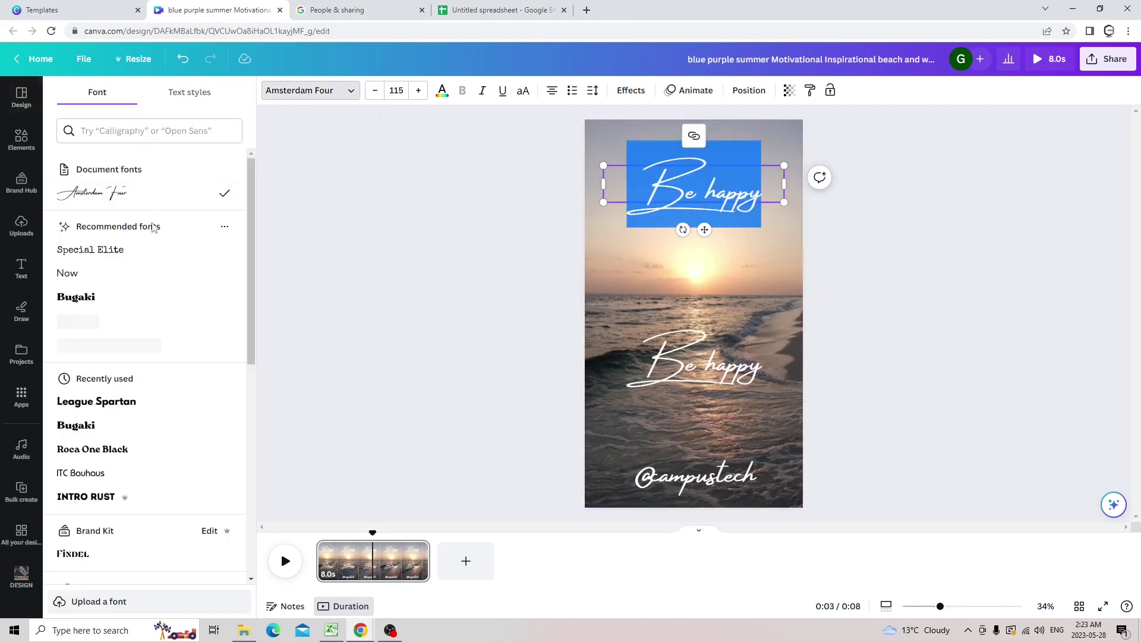
{"action": "left_click", "coordinate": [119, 300]}
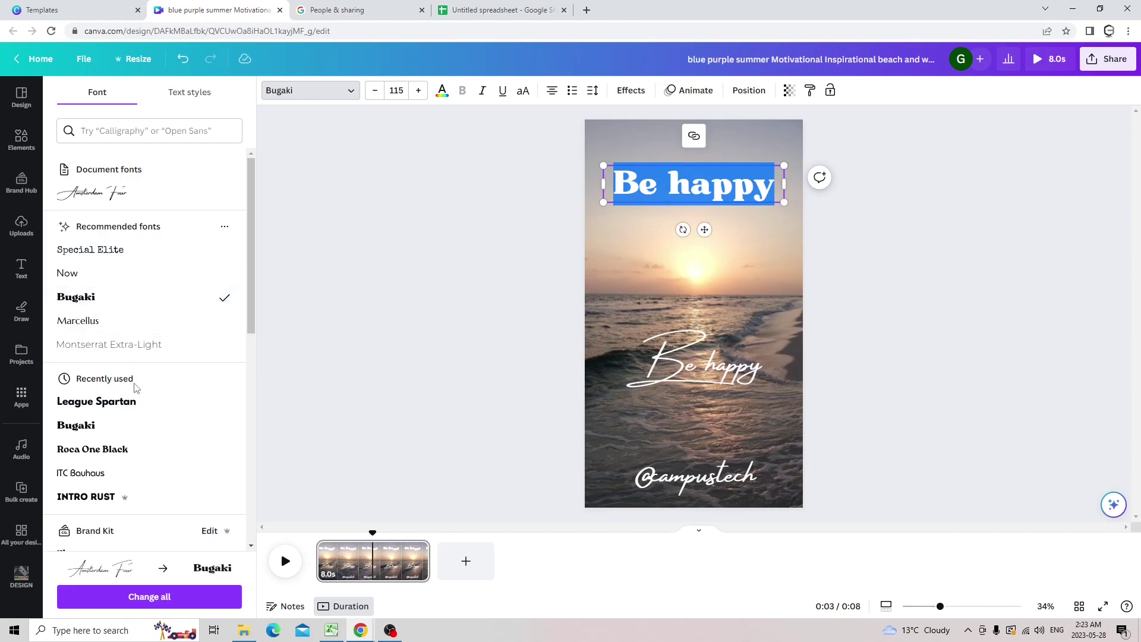
Set the font size of the upper "Be happy" text to 21.
{"action": "left_click", "coordinate": [398, 89]}
{"action": "left_click", "coordinate": [400, 88]}
{"action": "left_click", "coordinate": [400, 89]}
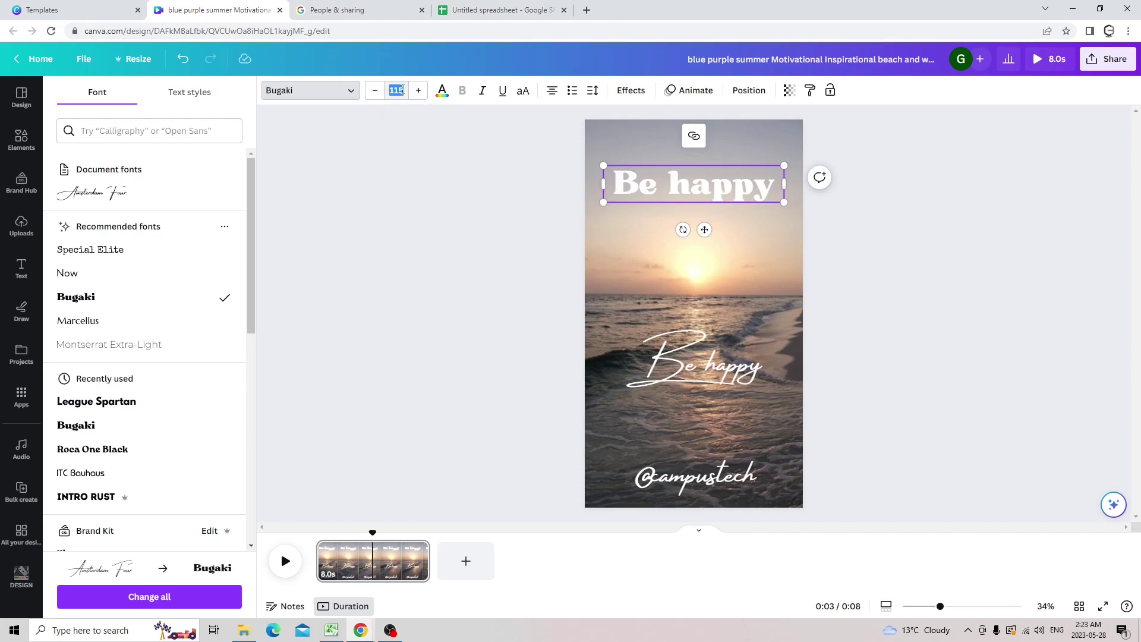
{"action": "type", "text": "21"}
{"action": "key", "text": "Return"}
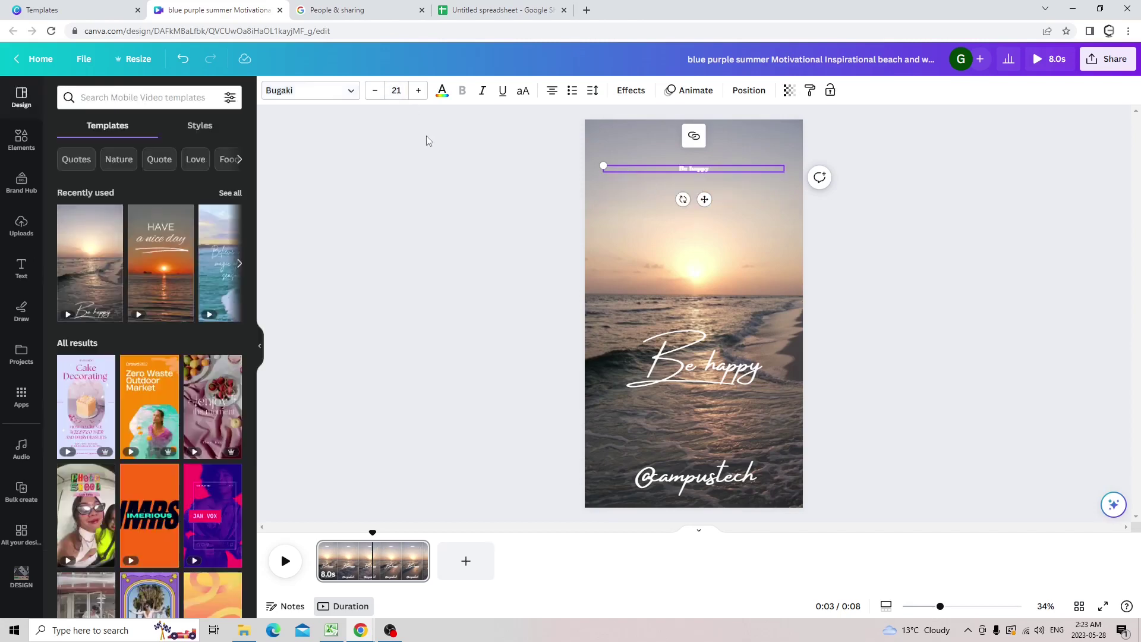
Set the font size of the upper "Be happy" text to 35 and deselect it.
{"action": "left_click", "coordinate": [396, 89]}
{"action": "left_click", "coordinate": [406, 89]}
{"action": "type", "text": "35"}
{"action": "key", "text": "Return"}
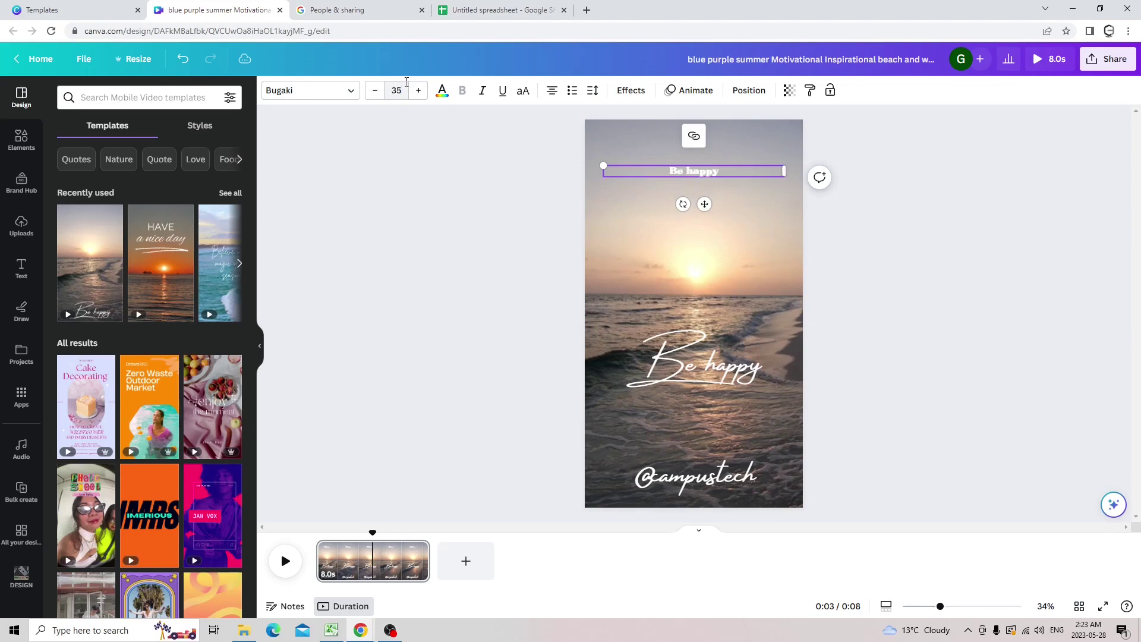
{"action": "left_click", "coordinate": [708, 208]}
{"action": "left_click", "coordinate": [721, 173]}
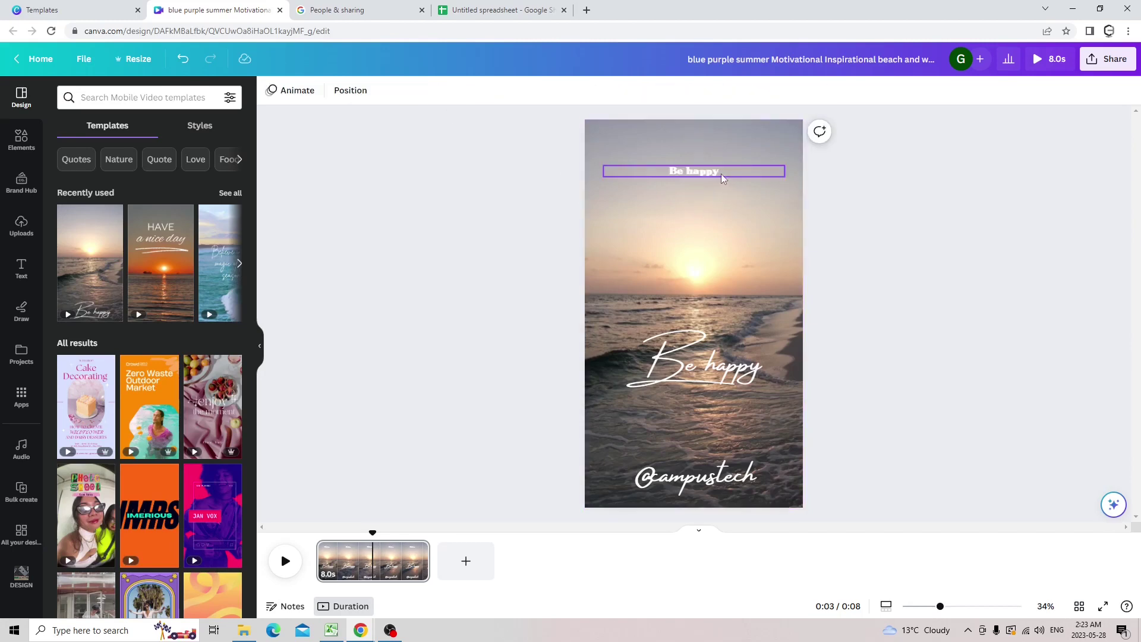
Change the font of the middle "Be happy" text over the waves to Intro Rust.
{"action": "left_click_drag", "start_coordinate": [708, 339], "coordinate": [707, 355]}
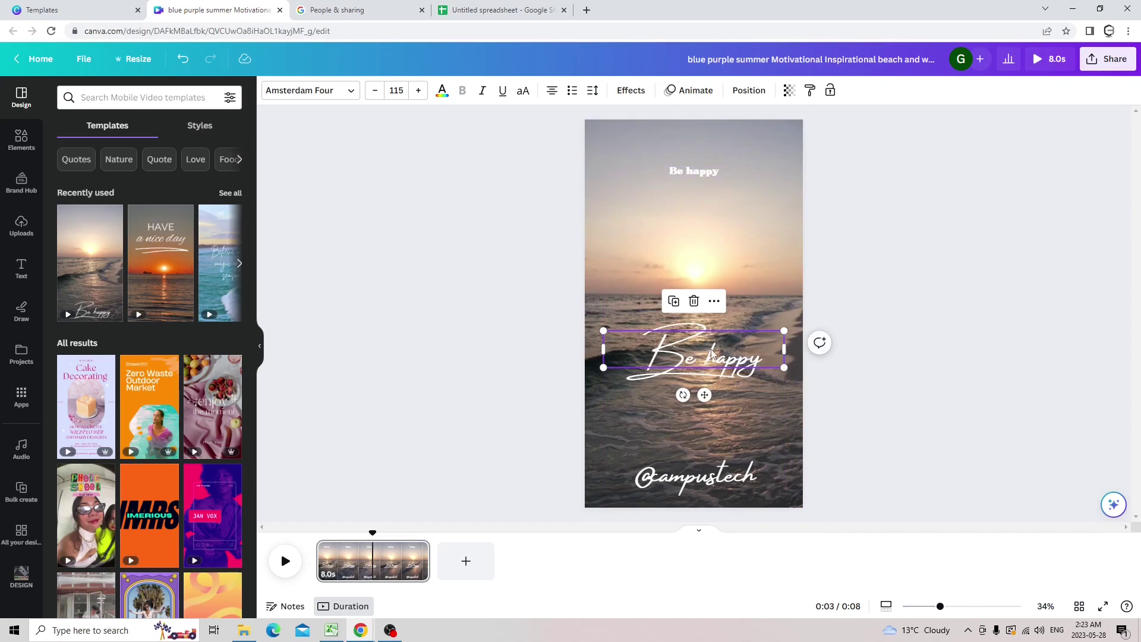
{"action": "double_click", "coordinate": [711, 353]}
{"action": "left_click", "coordinate": [349, 91]}
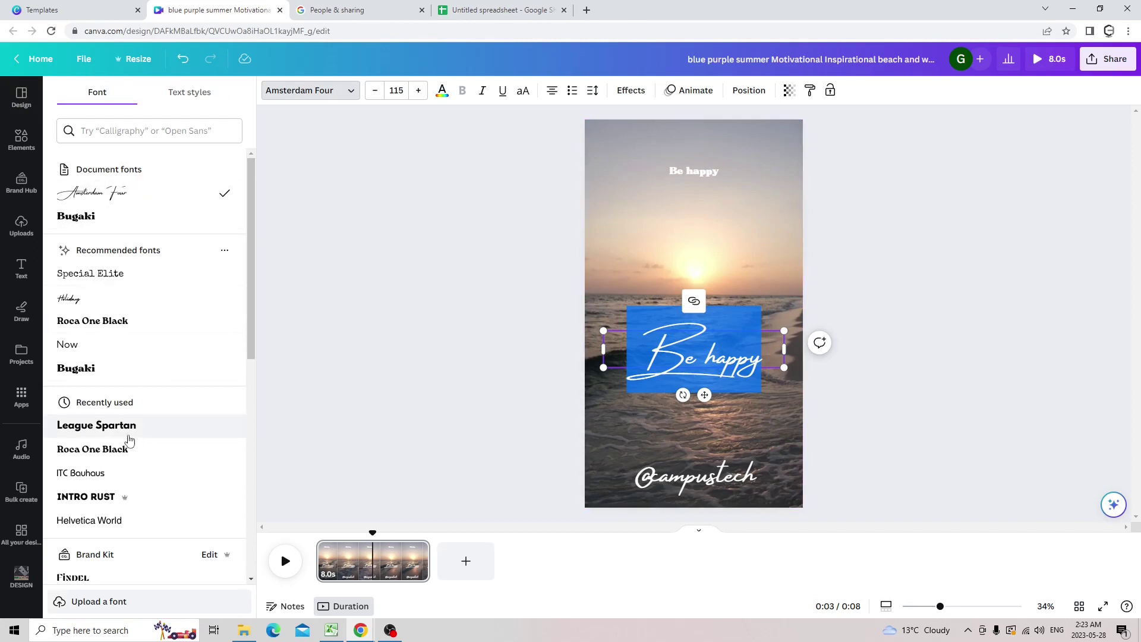
{"action": "scroll", "coordinate": [130, 439], "scroll_direction": "down", "scroll_amount": 2}
{"action": "left_click", "coordinate": [89, 378]}
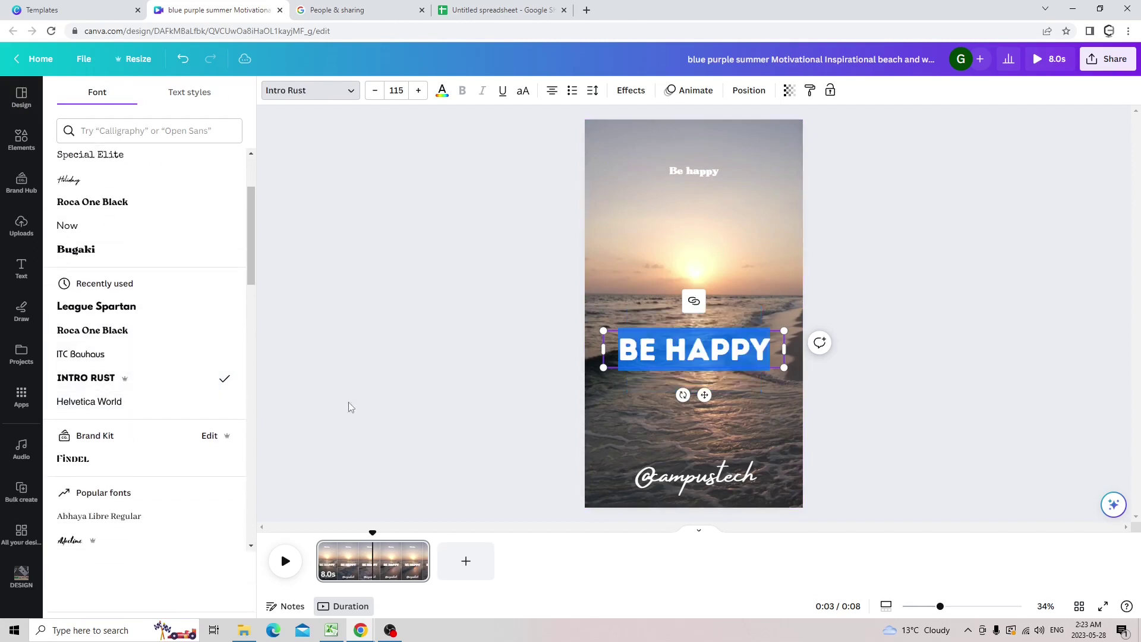
{"action": "key", "text": "Escape"}
{"action": "left_click", "coordinate": [534, 346]}
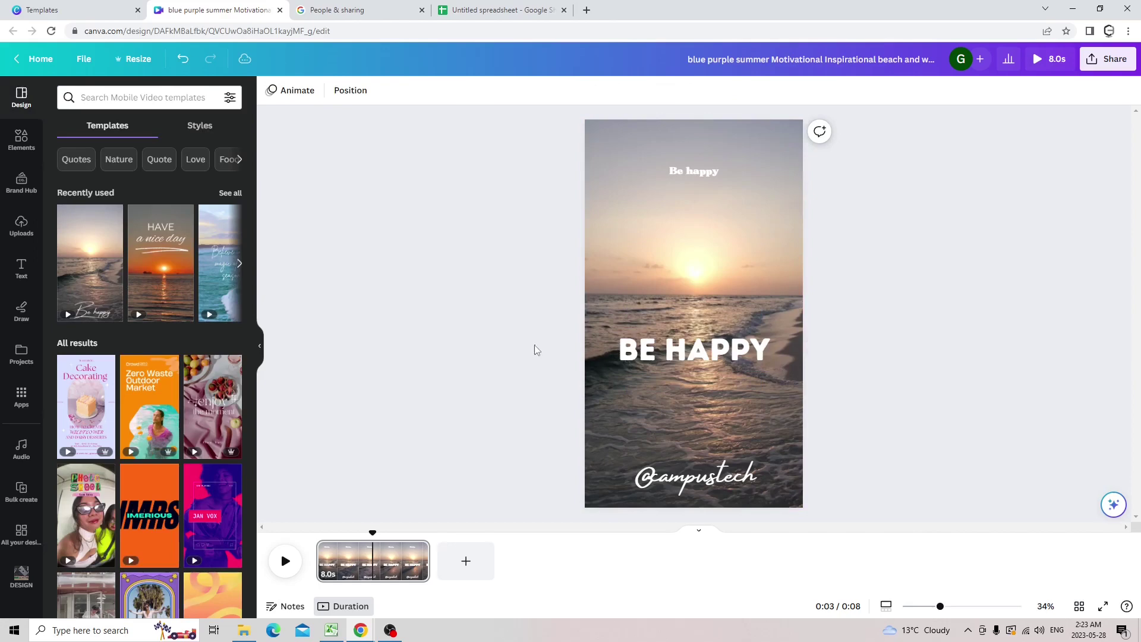
Move the Intro Rust "BE HAPPY" text slightly lower over the waves.
{"action": "left_click", "coordinate": [645, 360]}
{"action": "left_click_drag", "start_coordinate": [651, 359], "coordinate": [650, 375]}
{"action": "left_click", "coordinate": [859, 504]}
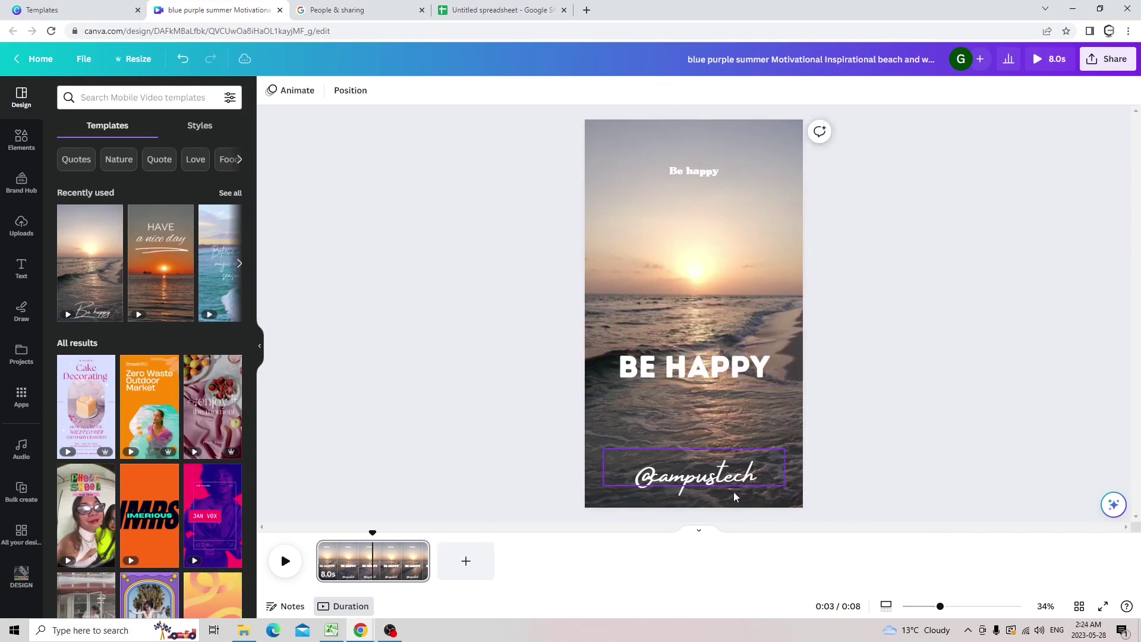
{"action": "left_click", "coordinate": [716, 485]}
{"action": "left_click", "coordinate": [302, 90]}
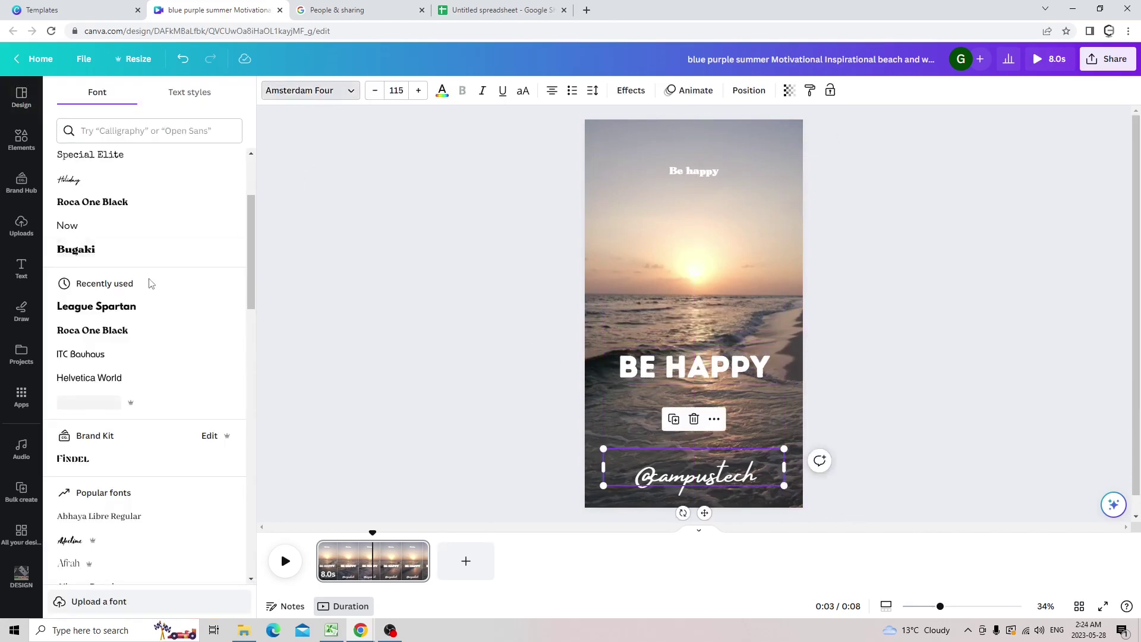
{"action": "left_click", "coordinate": [133, 355]}
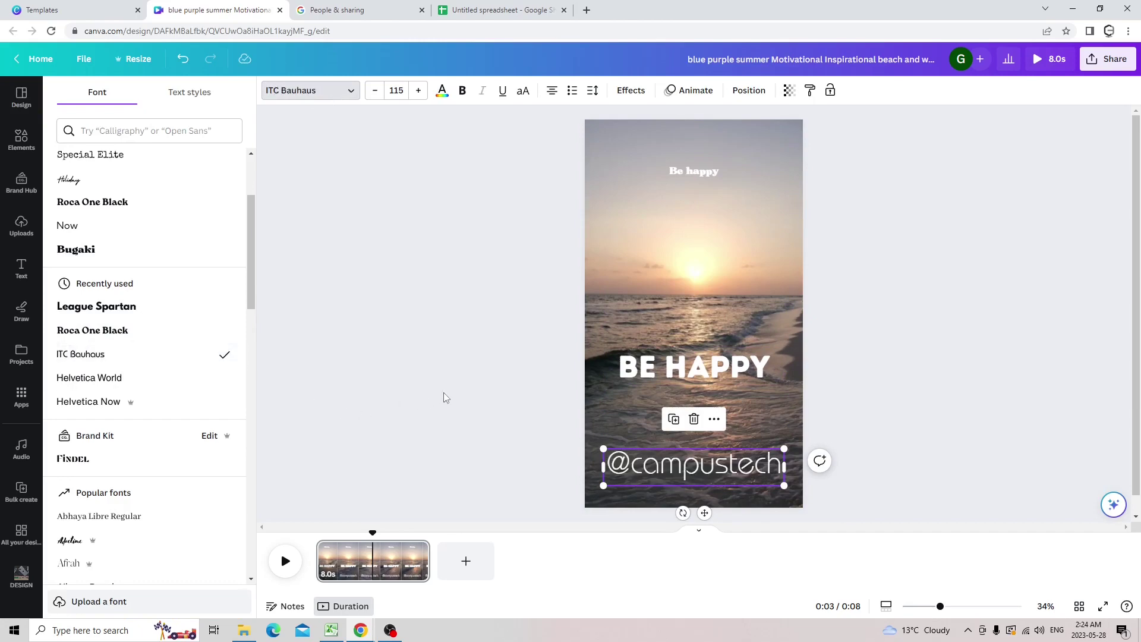
{"action": "key", "text": "Escape"}
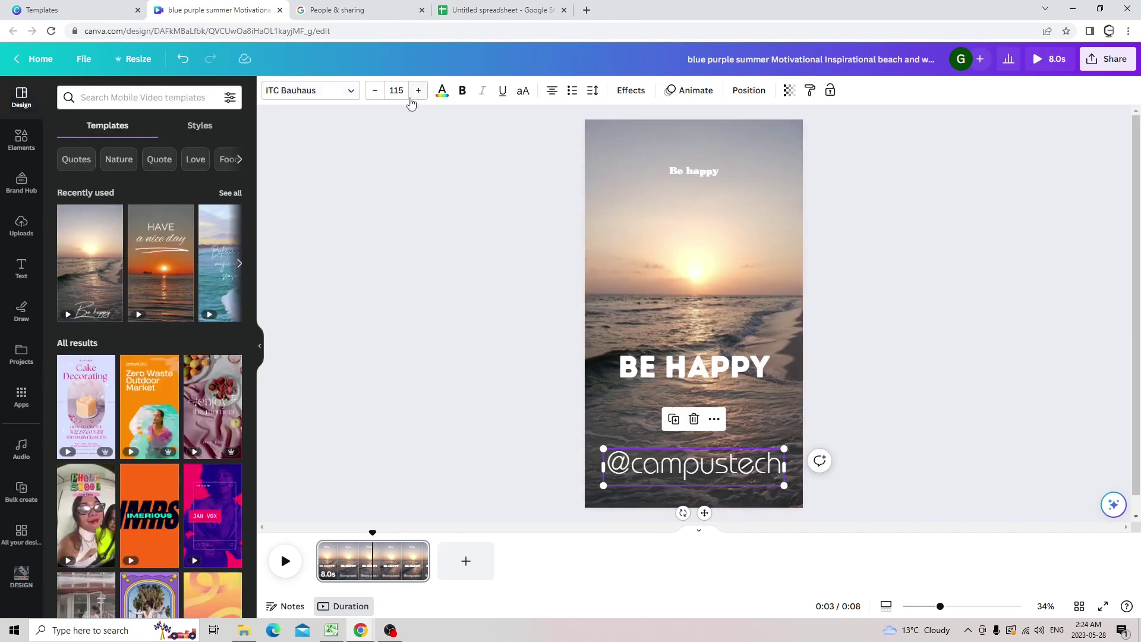
{"action": "left_click", "coordinate": [462, 91]}
{"action": "left_click", "coordinate": [512, 349]}
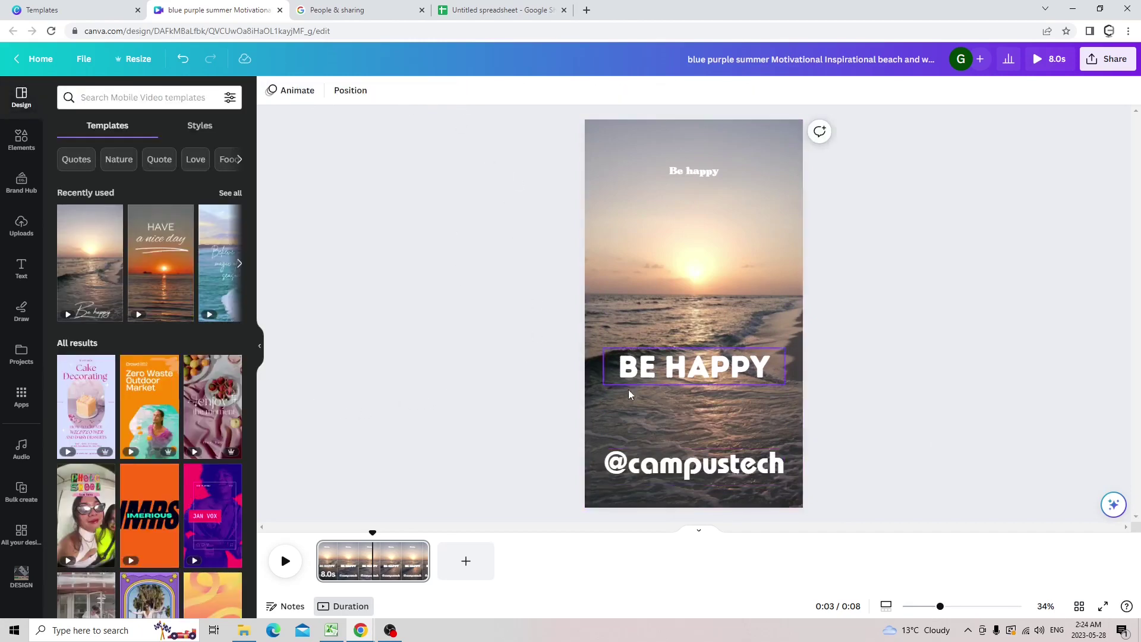
{"action": "left_click", "coordinate": [648, 465]}
{"action": "left_click", "coordinate": [376, 91]}
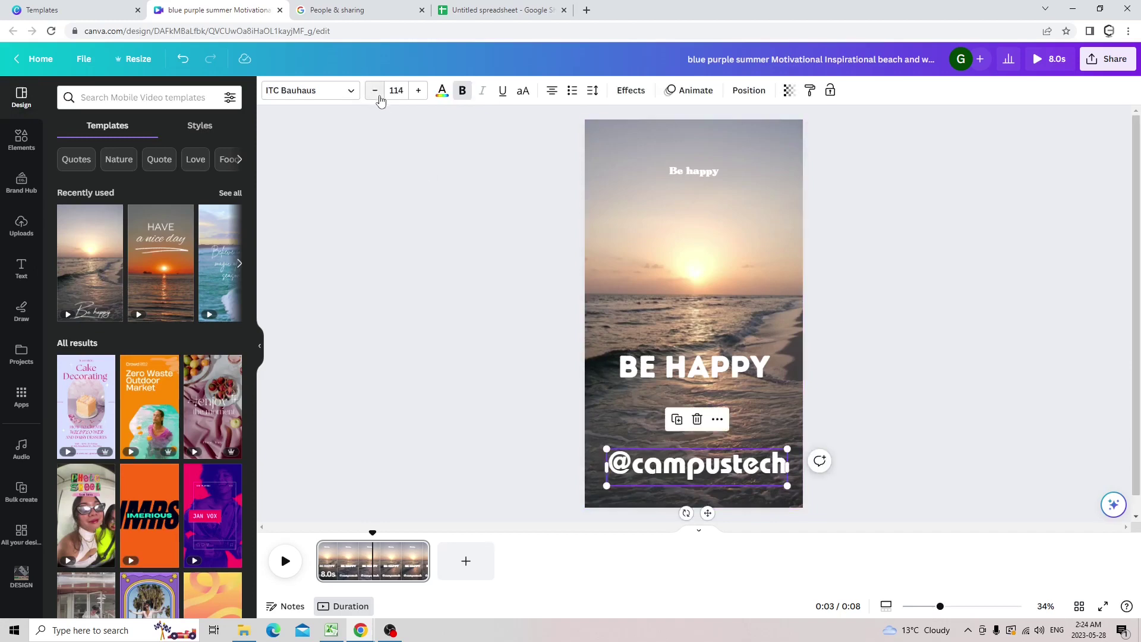
{"action": "double_click", "coordinate": [376, 91]}
{"action": "left_click", "coordinate": [375, 91]}
{"action": "double_click", "coordinate": [375, 91]}
{"action": "double_click", "coordinate": [376, 90]}
{"action": "left_click", "coordinate": [376, 91]}
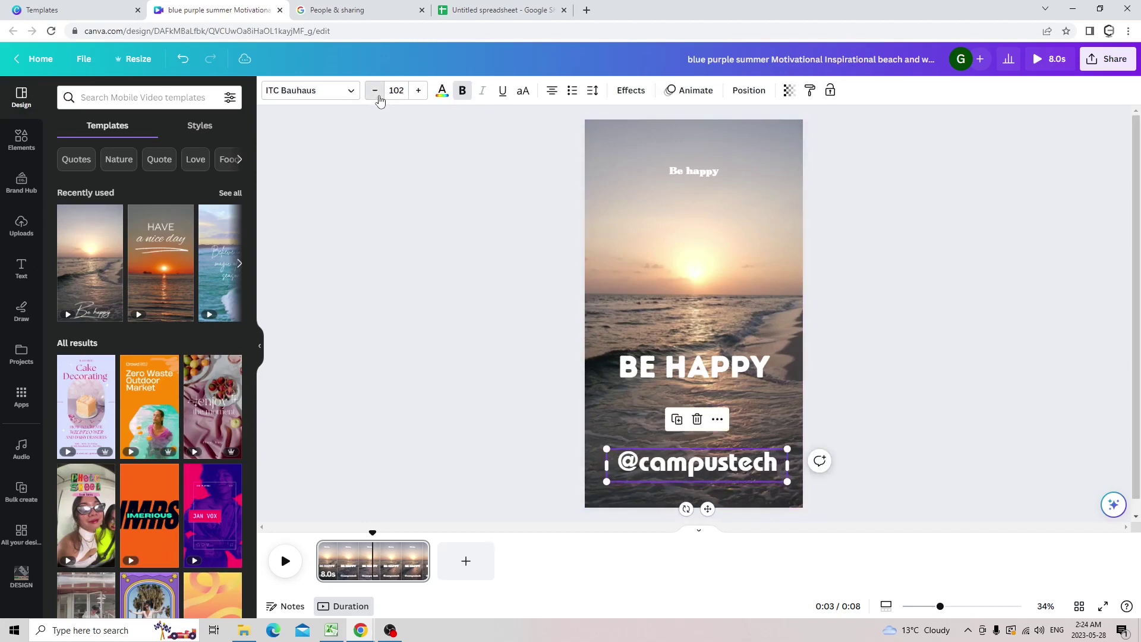
{"action": "left_click", "coordinate": [375, 91]}
{"action": "left_click", "coordinate": [376, 91]}
{"action": "left_click", "coordinate": [375, 91]}
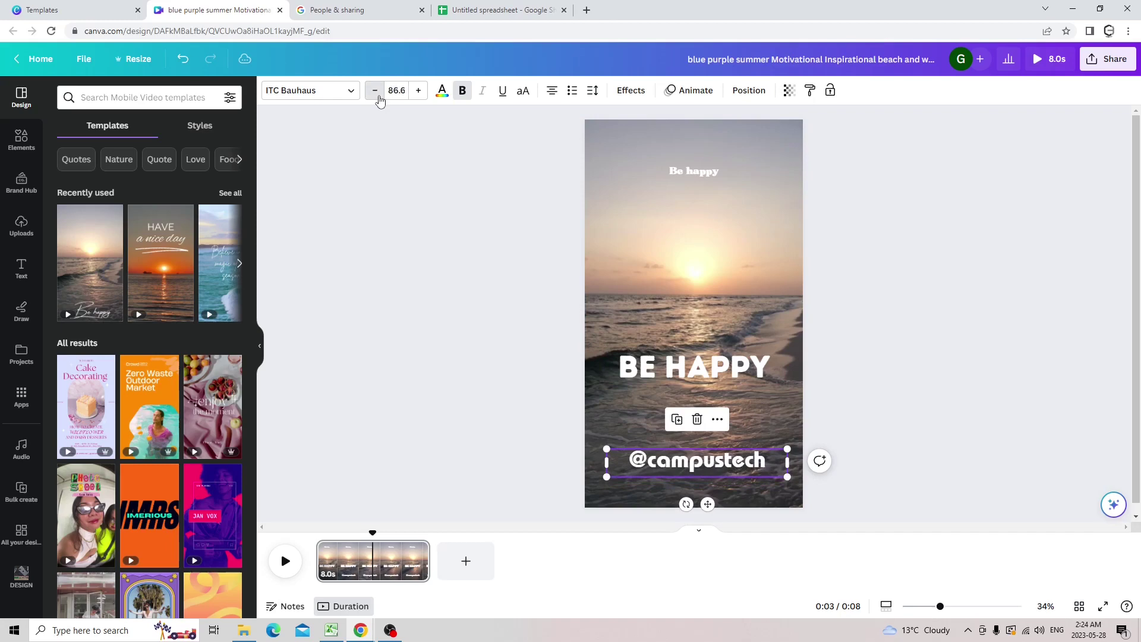
{"action": "left_click", "coordinate": [424, 242]}
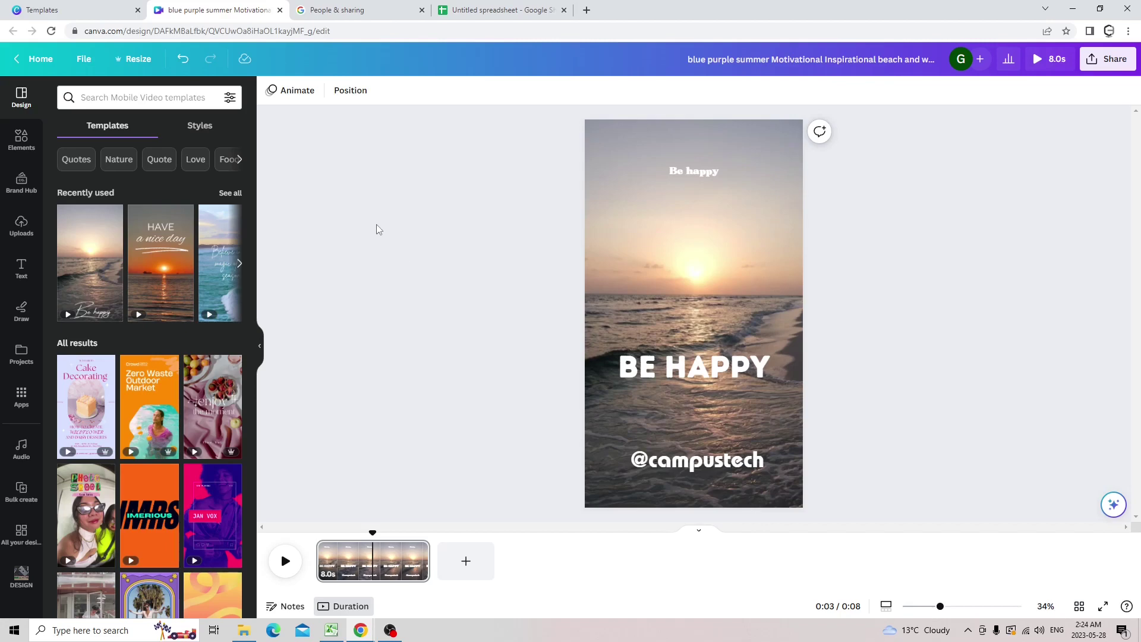
Open the Bulk create tool for the video design.
{"action": "left_click", "coordinate": [692, 164]}
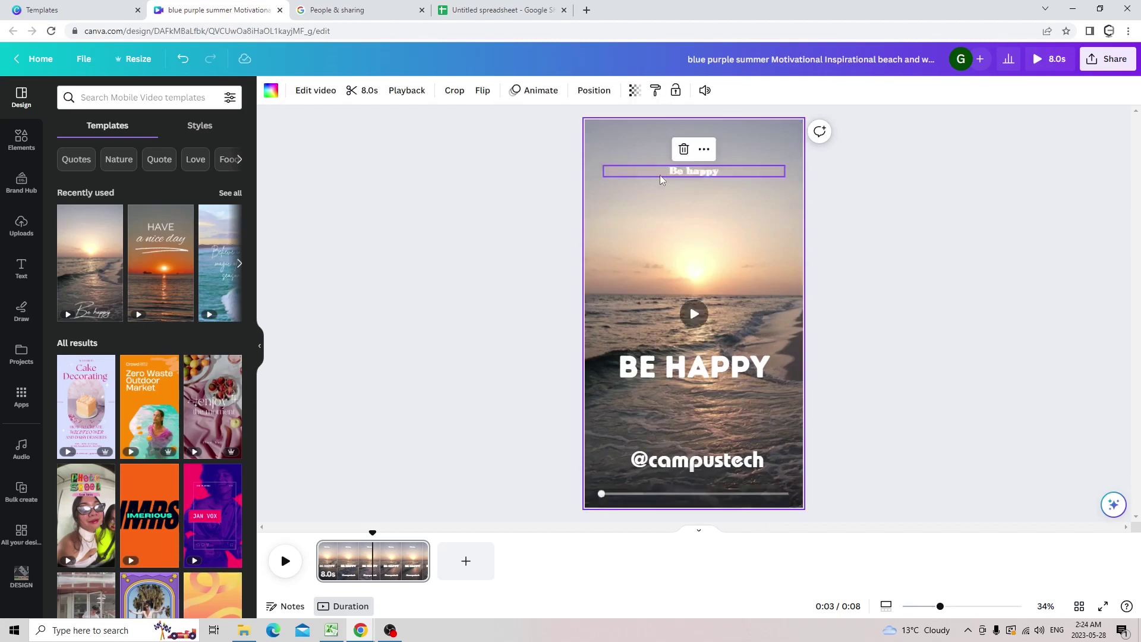
{"action": "mouse_move", "coordinate": [107, 445]}
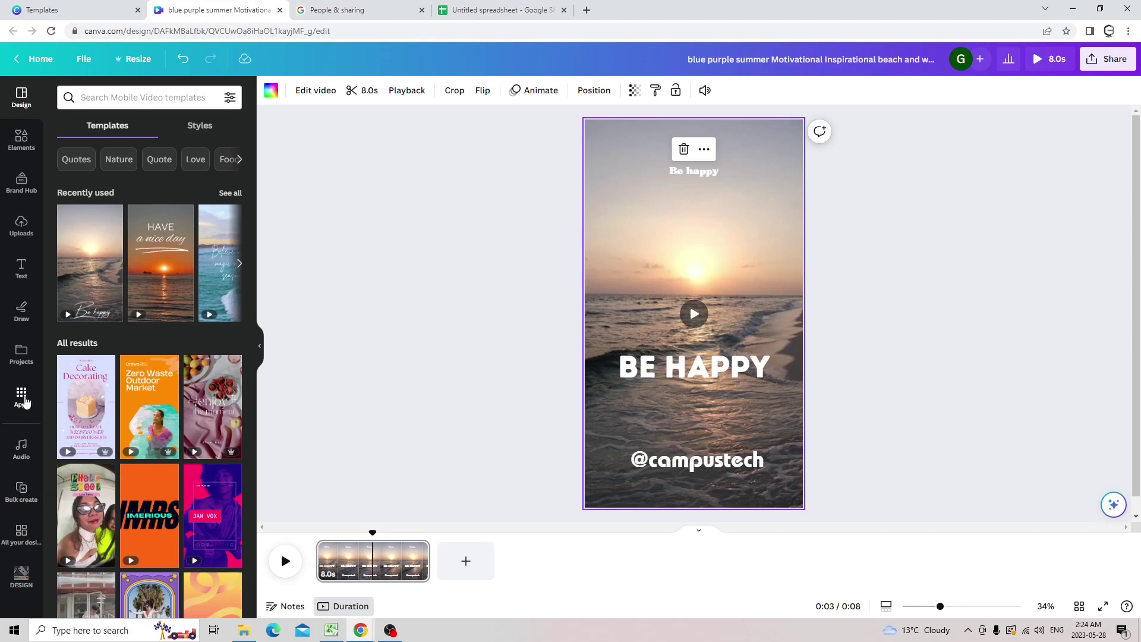
{"action": "left_click", "coordinate": [25, 504]}
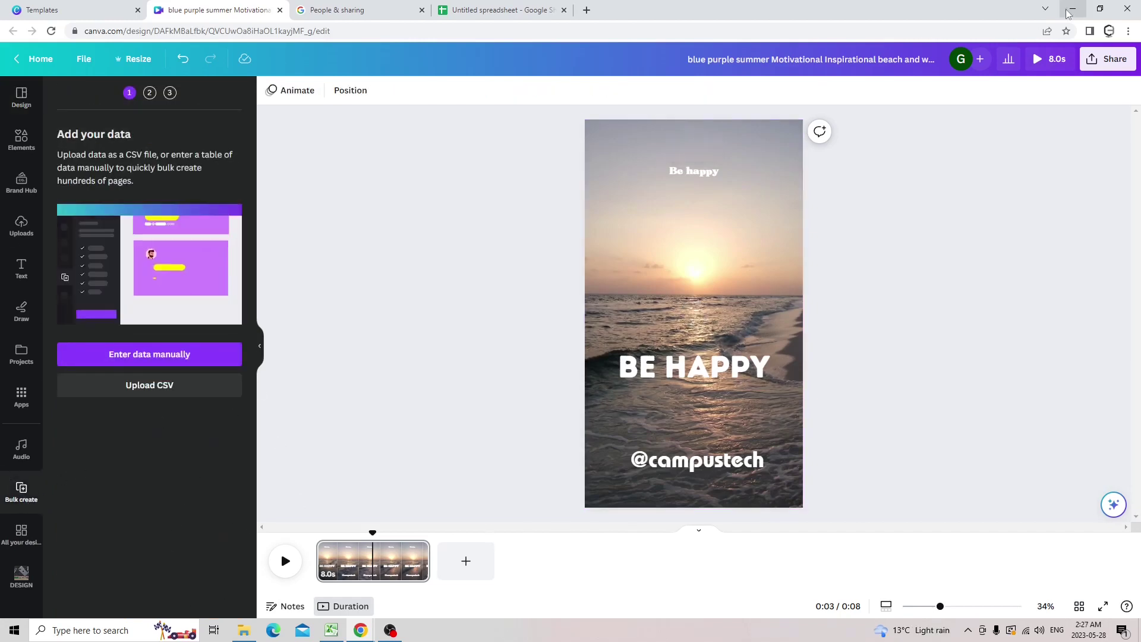
Enter the bulk data manually by pasting the riddles and answers into the two-column table, and finish the table.
{"action": "left_click", "coordinate": [209, 365]}
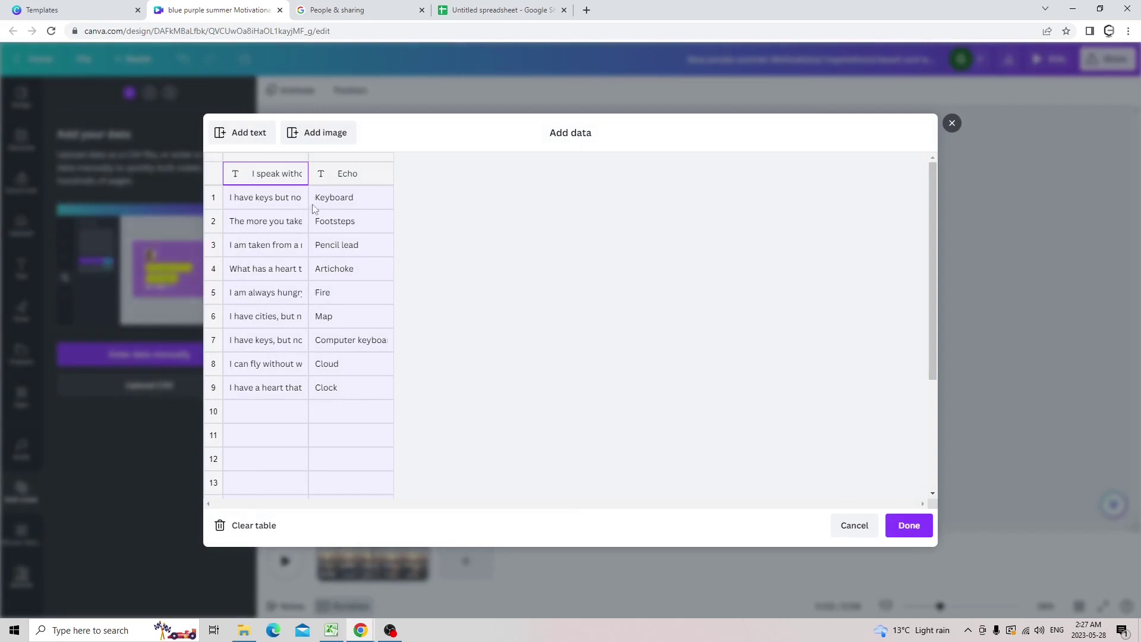
{"action": "left_click", "coordinate": [290, 200]}
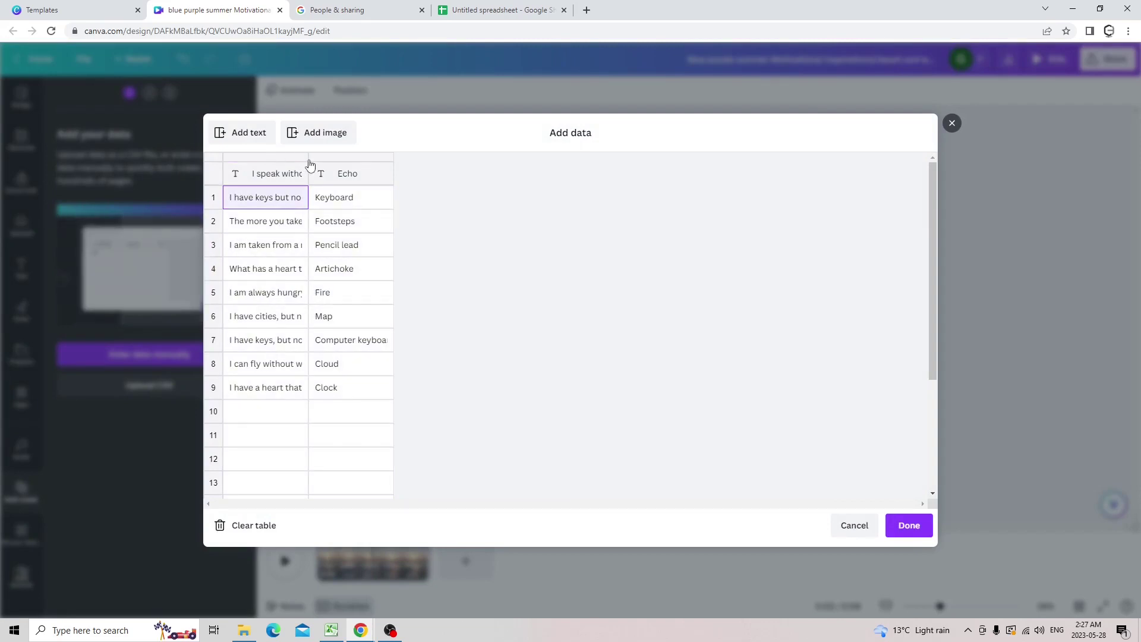
{"action": "left_click", "coordinate": [923, 533]}
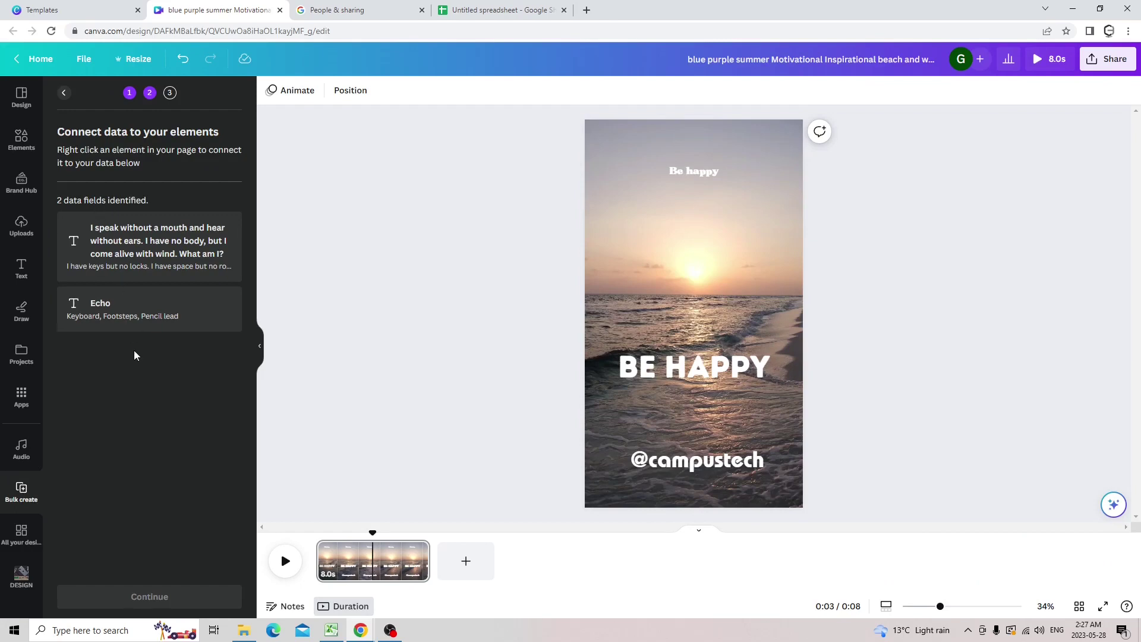
Connect the small "Be happy" text to the "I speak without a mouth…" riddle data field and slightly enlarge its text box.
{"action": "left_click", "coordinate": [707, 171]}
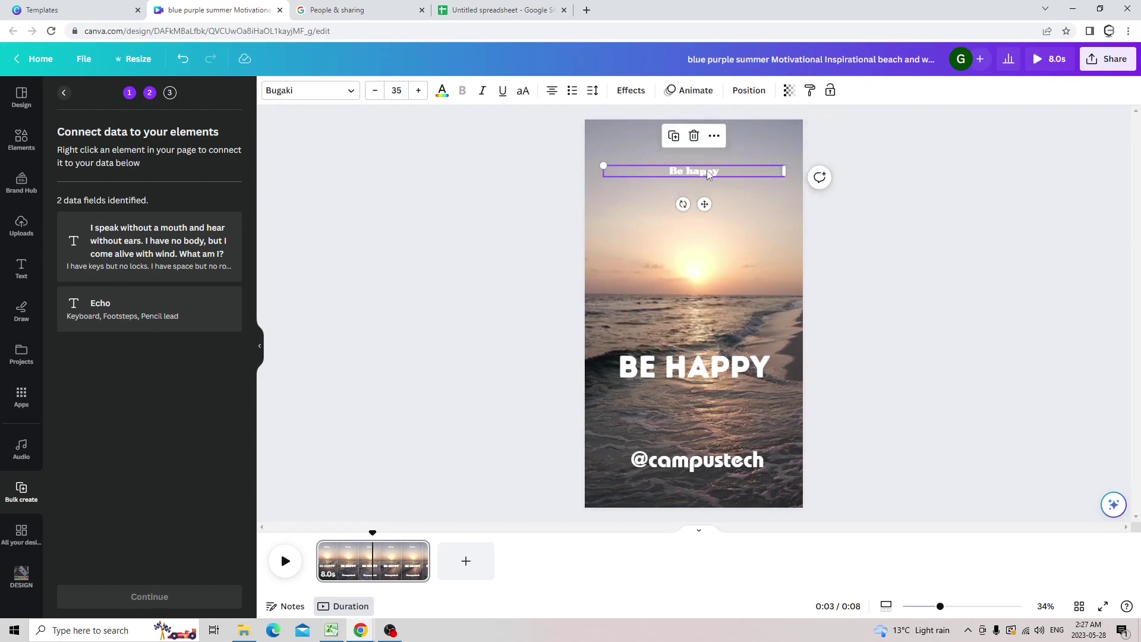
{"action": "right_click", "coordinate": [706, 172]}
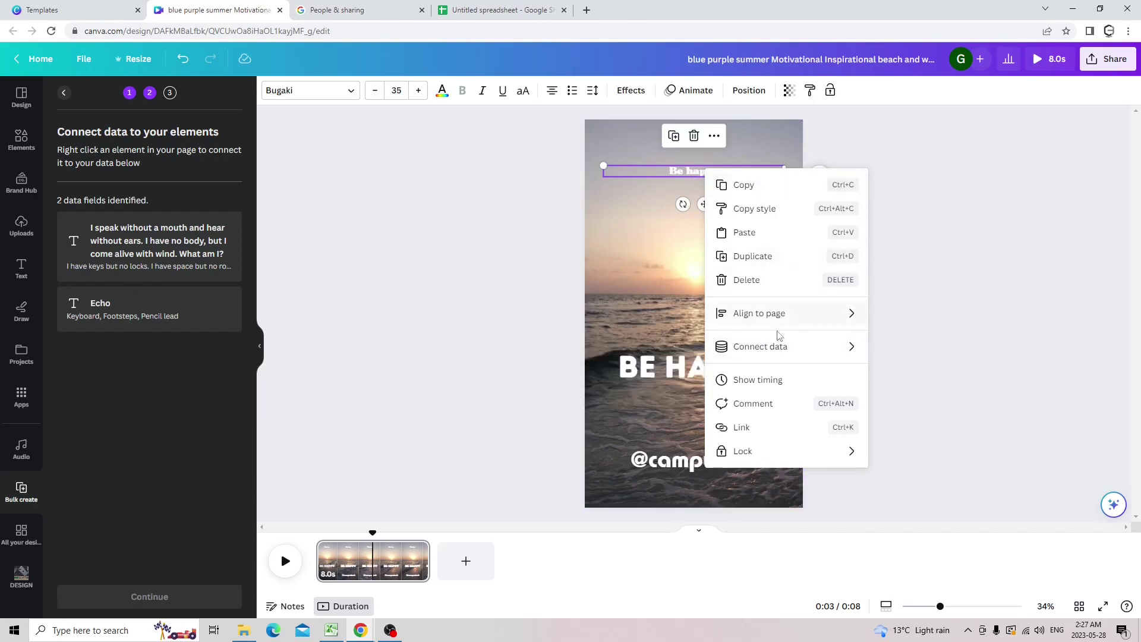
{"action": "mouse_move", "coordinate": [781, 352]}
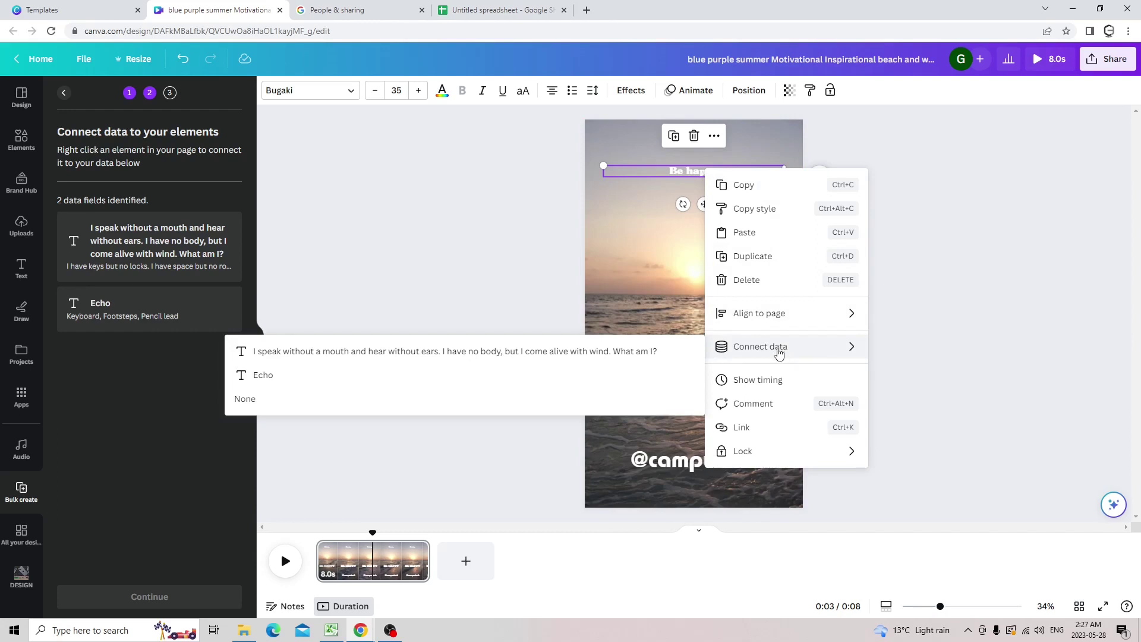
{"action": "left_click", "coordinate": [677, 357]}
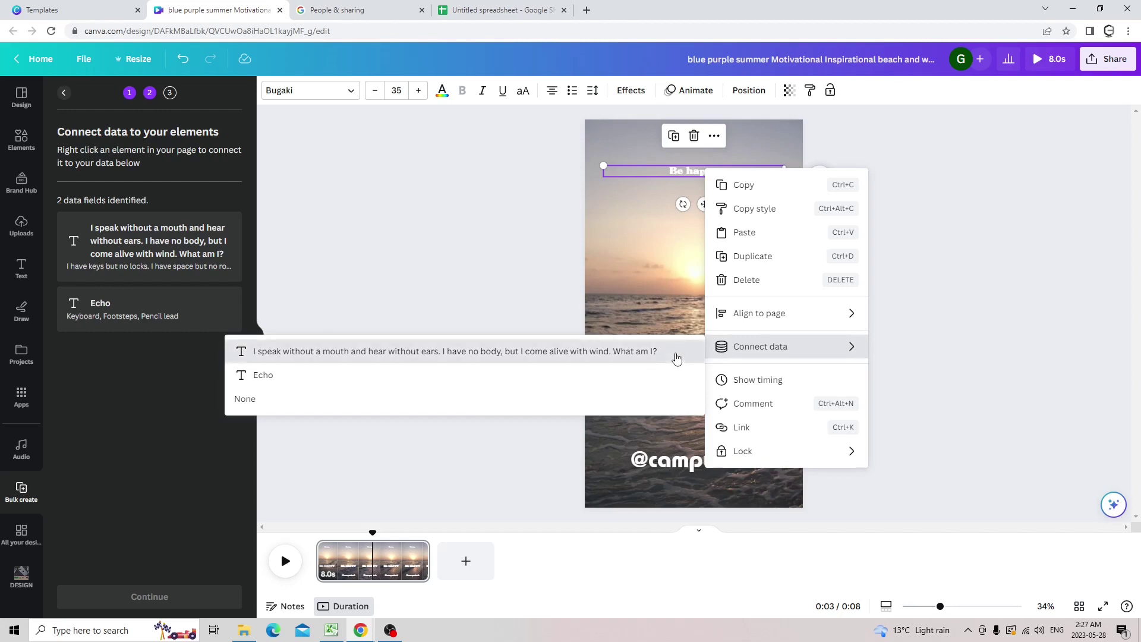
{"action": "left_click", "coordinate": [677, 356]}
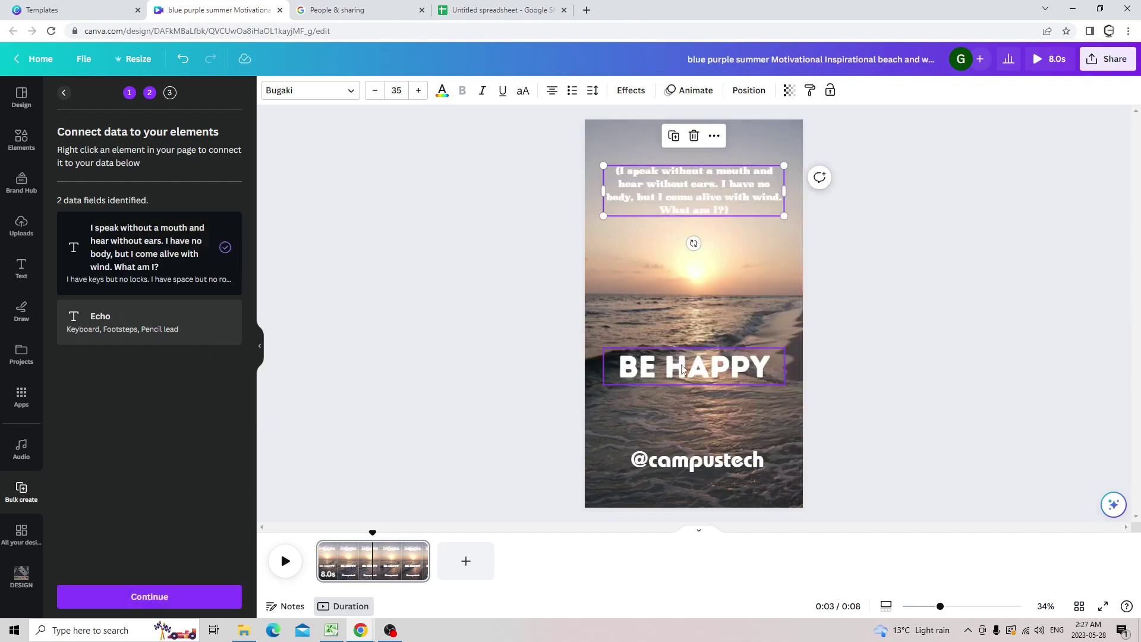
{"action": "left_click_drag", "start_coordinate": [784, 216], "coordinate": [778, 253]}
Connect the large "BE HAPPY" text to the "Echo" data field and deselect it.
{"action": "left_click", "coordinate": [686, 369]}
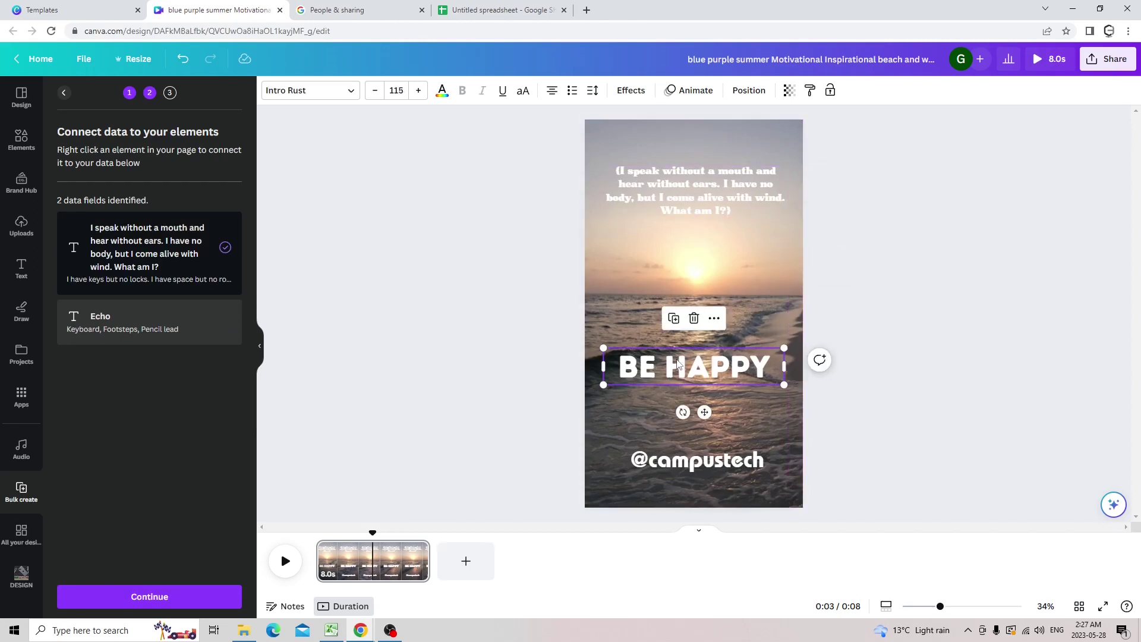
{"action": "right_click", "coordinate": [677, 364]}
{"action": "mouse_move", "coordinate": [733, 494]}
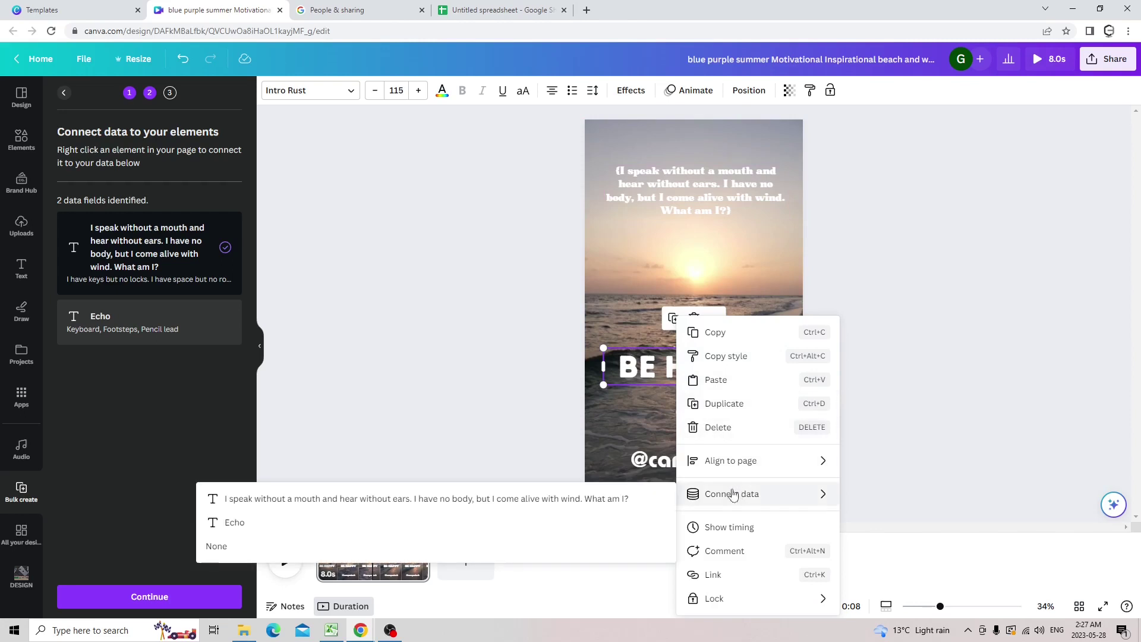
{"action": "left_click", "coordinate": [551, 525]}
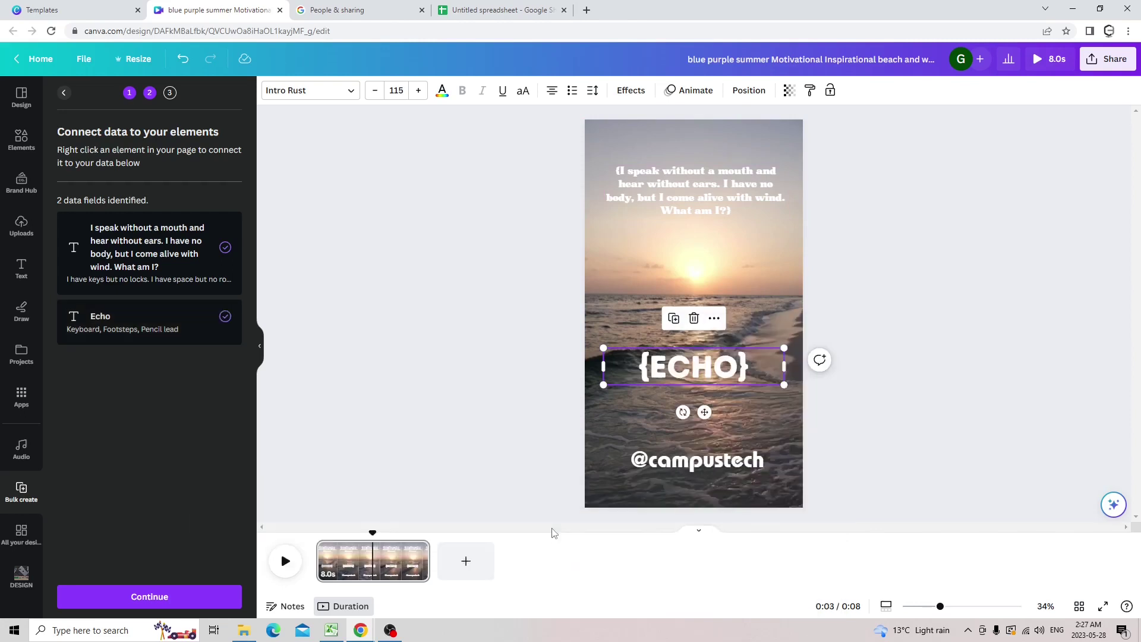
{"action": "left_click", "coordinate": [473, 413]}
Move the riddle text lower, just above the horizon, and continue to the Apply data stage.
{"action": "left_click_drag", "start_coordinate": [697, 215], "coordinate": [698, 251]}
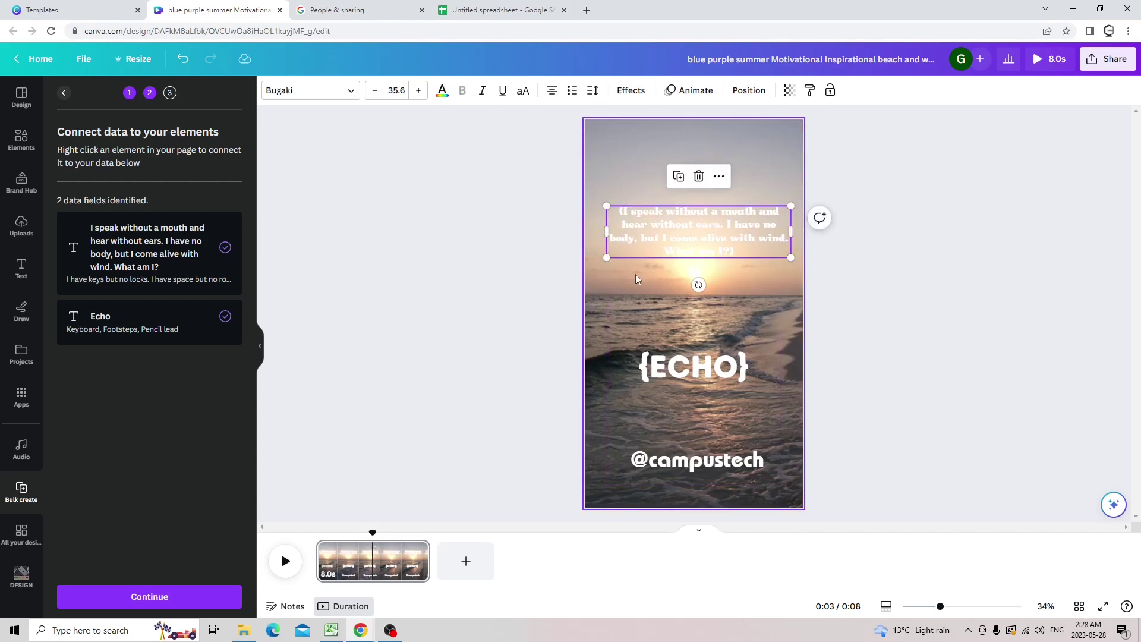
{"action": "left_click", "coordinate": [156, 600]}
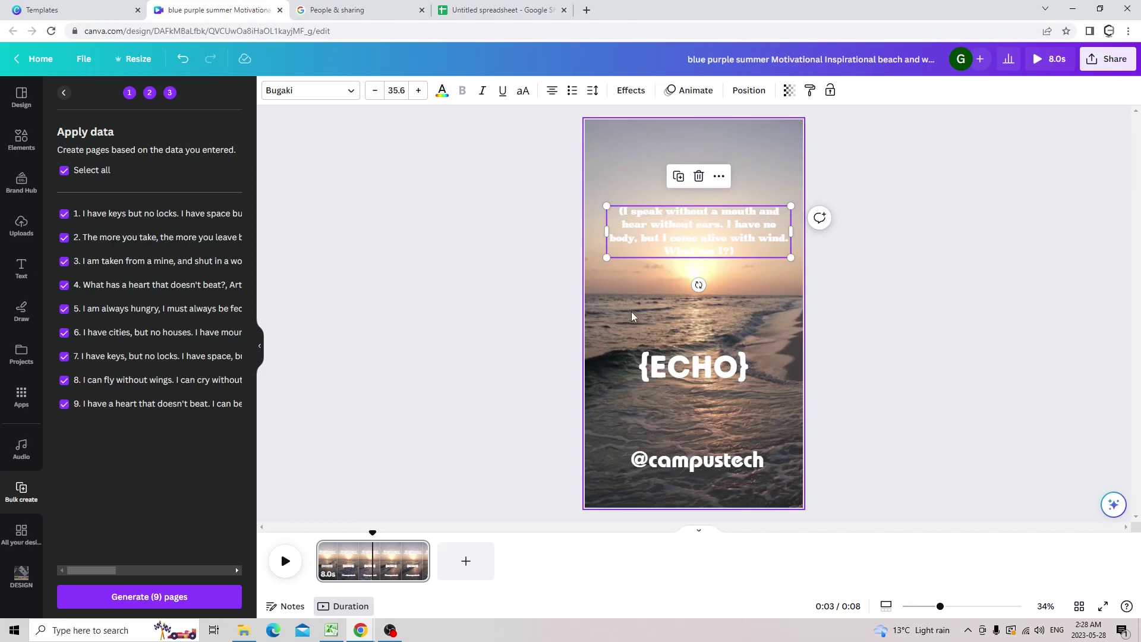
Remove the curly braces around the riddle placeholder text, leaving the {ECHO} placeholder as it is.
{"action": "left_click", "coordinate": [743, 247]}
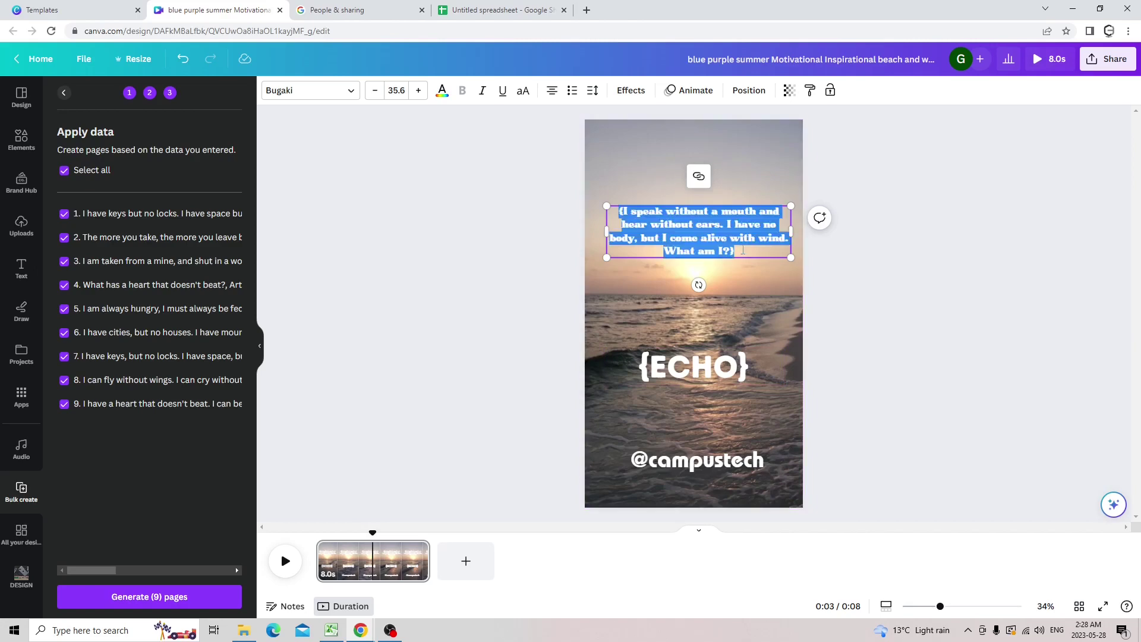
{"action": "left_click", "coordinate": [740, 250]}
{"action": "double_click", "coordinate": [740, 250]}
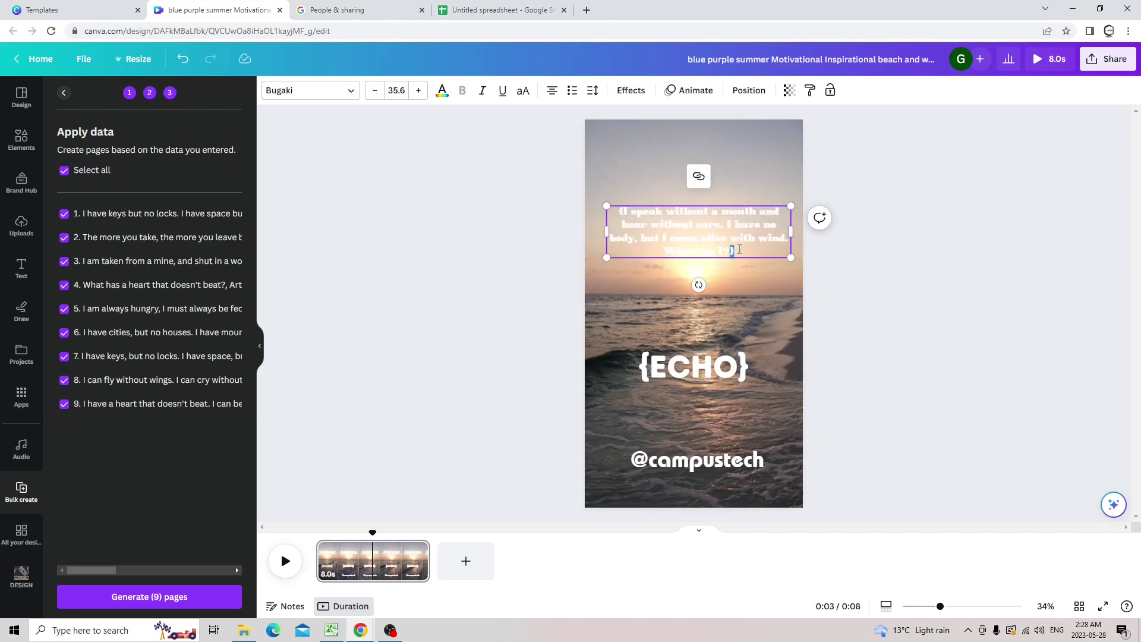
{"action": "left_click", "coordinate": [627, 222]}
{"action": "left_click", "coordinate": [755, 373]}
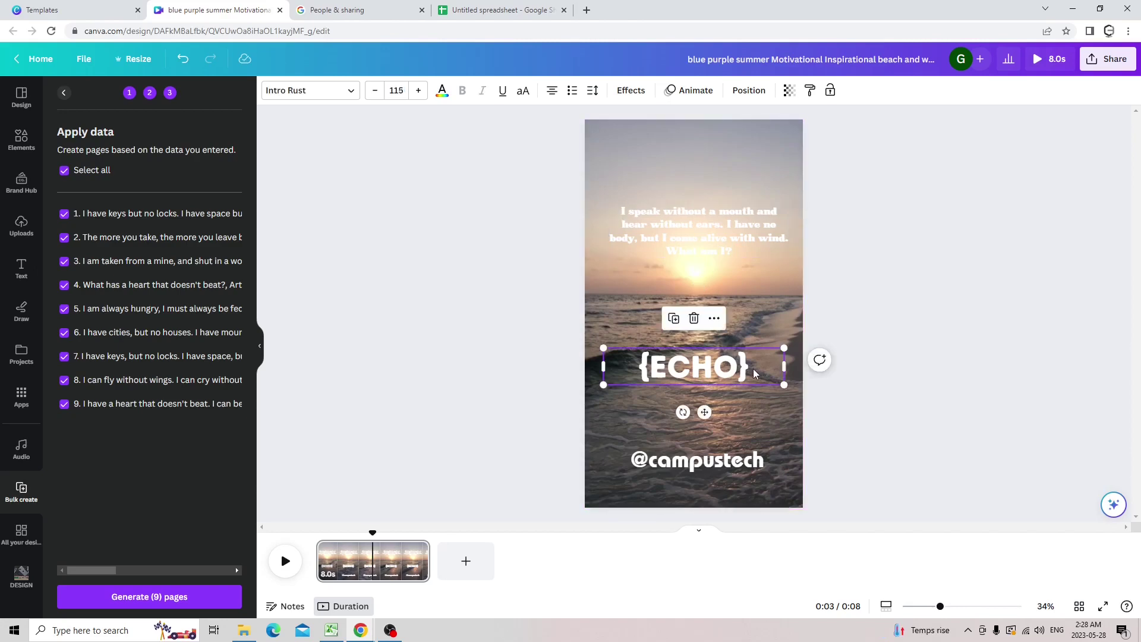
{"action": "left_click", "coordinate": [754, 370]}
{"action": "left_click", "coordinate": [509, 323]}
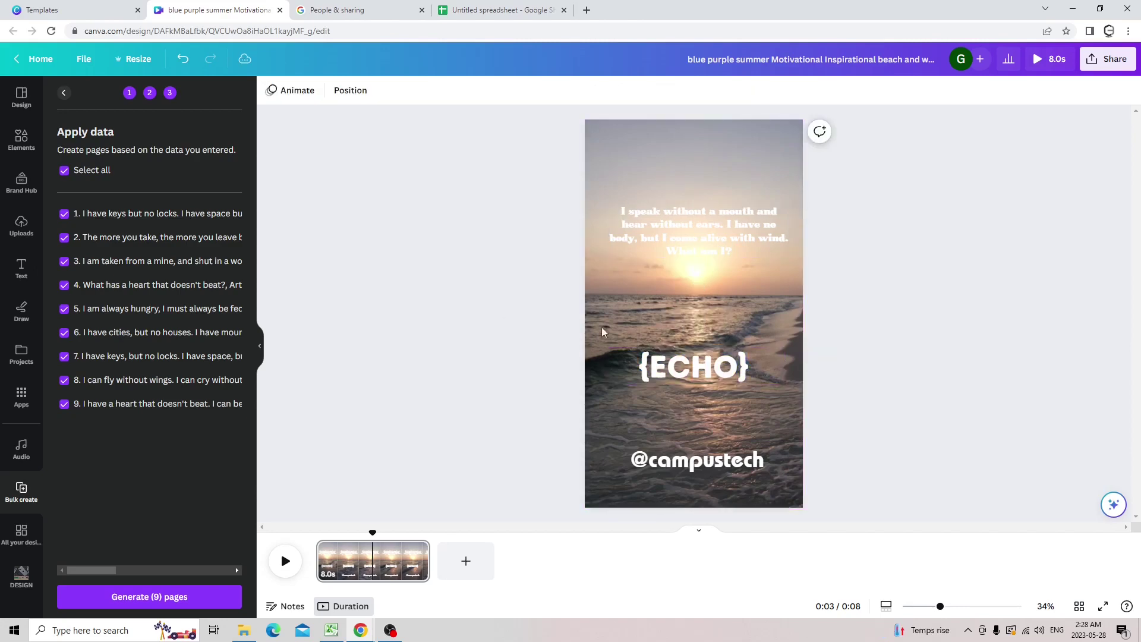
Increase the riddle text's font size to 43.6 and color it with the darkest brown of the brand palette.
{"action": "left_click", "coordinate": [694, 242]}
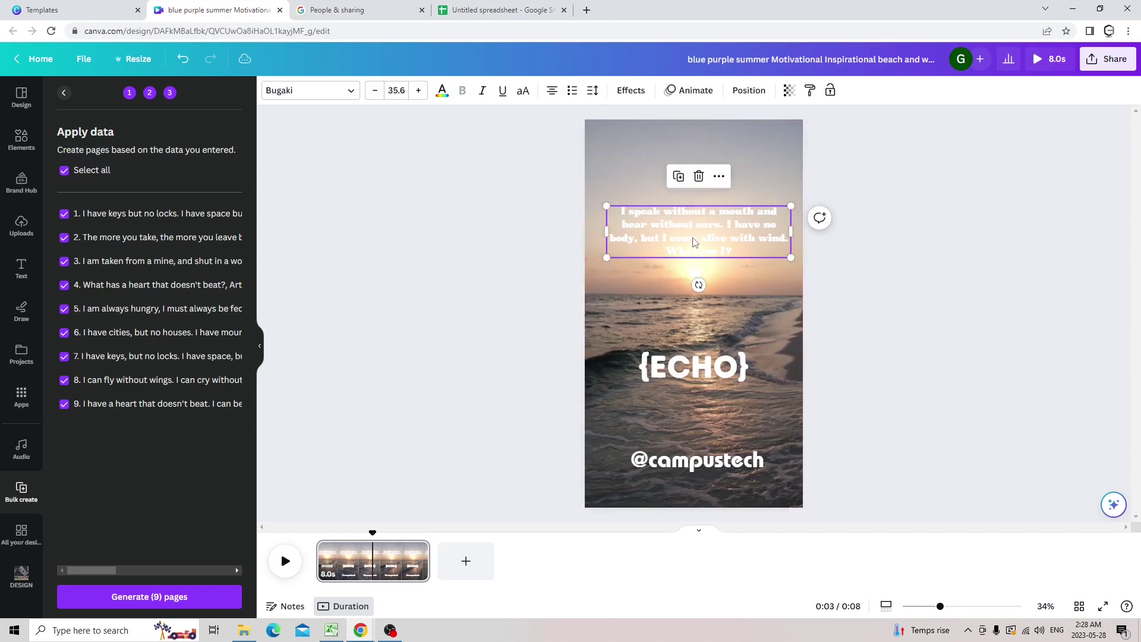
{"action": "left_click", "coordinate": [419, 91]}
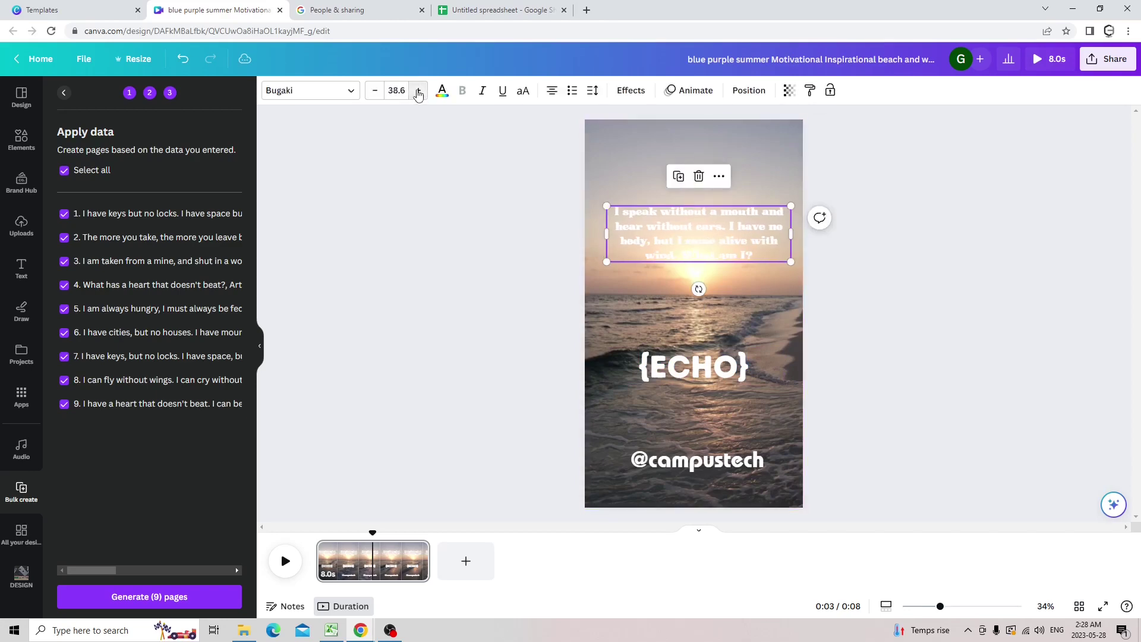
{"action": "left_click", "coordinate": [419, 91]}
{"action": "left_click", "coordinate": [419, 90]}
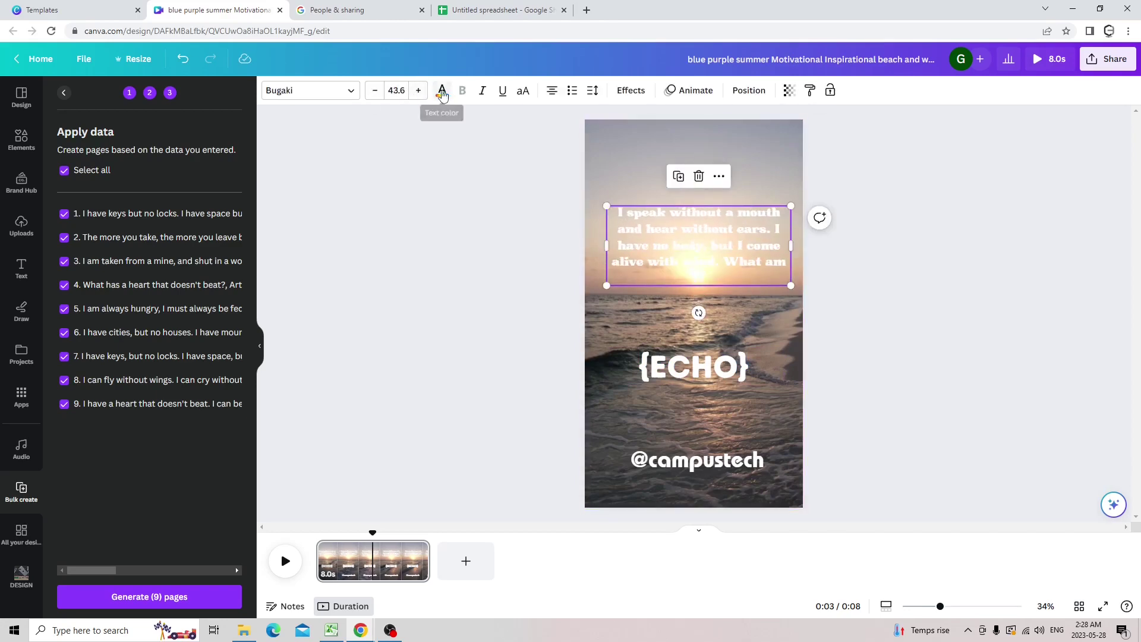
{"action": "left_click", "coordinate": [442, 93]}
{"action": "left_click", "coordinate": [204, 257]}
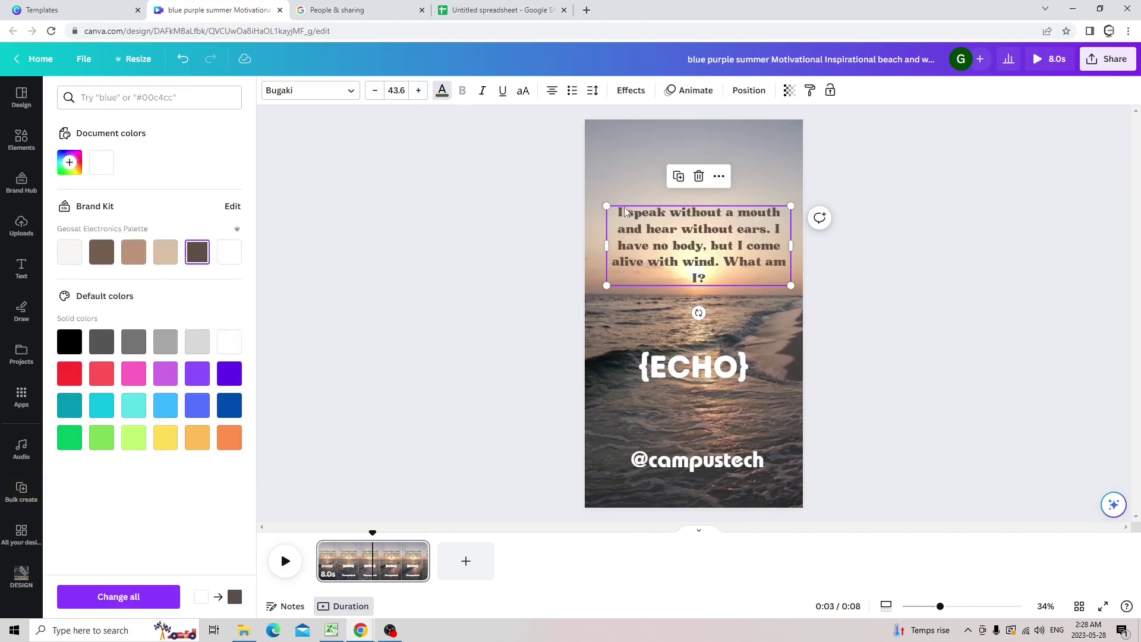
Scale the riddle text box up to font size 47.1 and move it higher into the sky, centered horizontally.
{"action": "left_click_drag", "start_coordinate": [607, 206], "coordinate": [591, 199]}
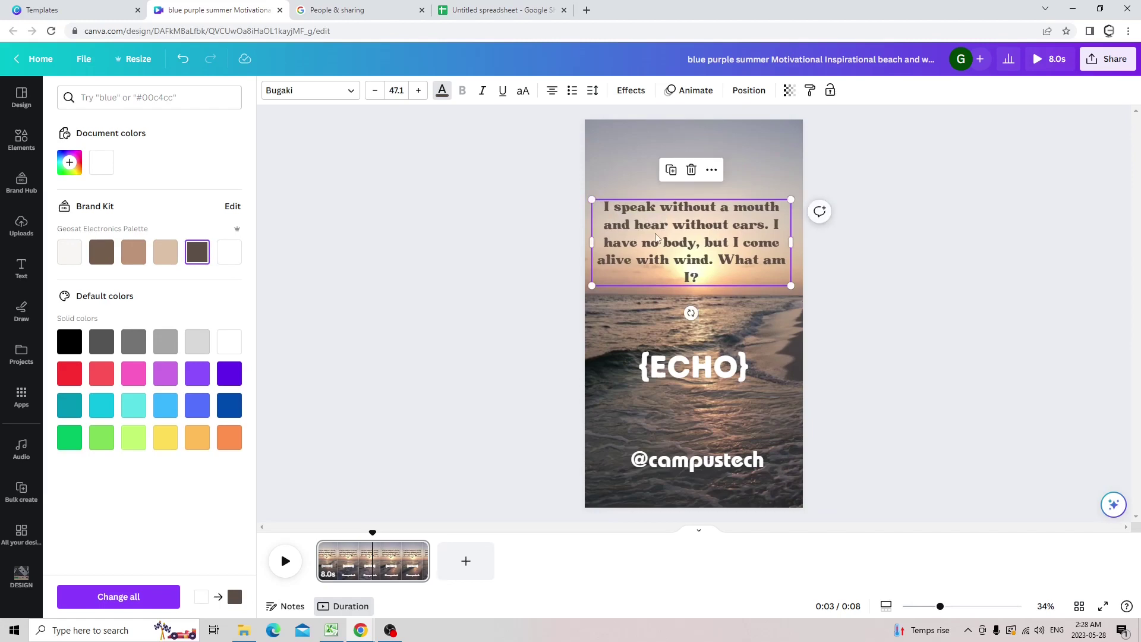
{"action": "left_click_drag", "start_coordinate": [652, 234], "coordinate": [655, 201]}
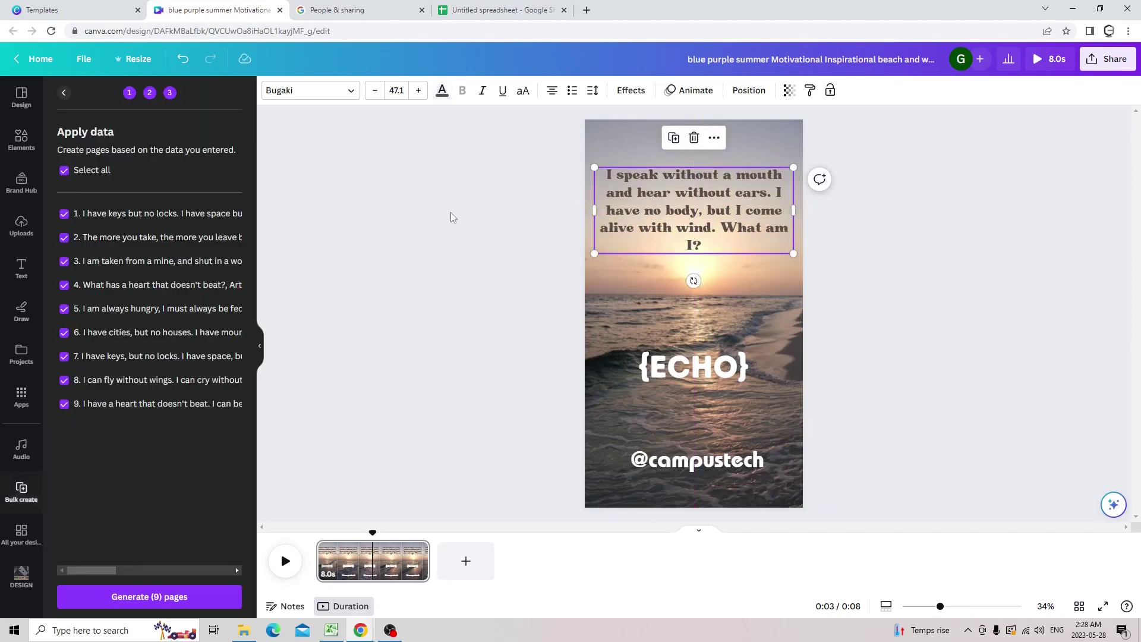
Apply the Typewriter animation to the riddle text on enter and deselect it.
{"action": "left_click", "coordinate": [683, 90]}
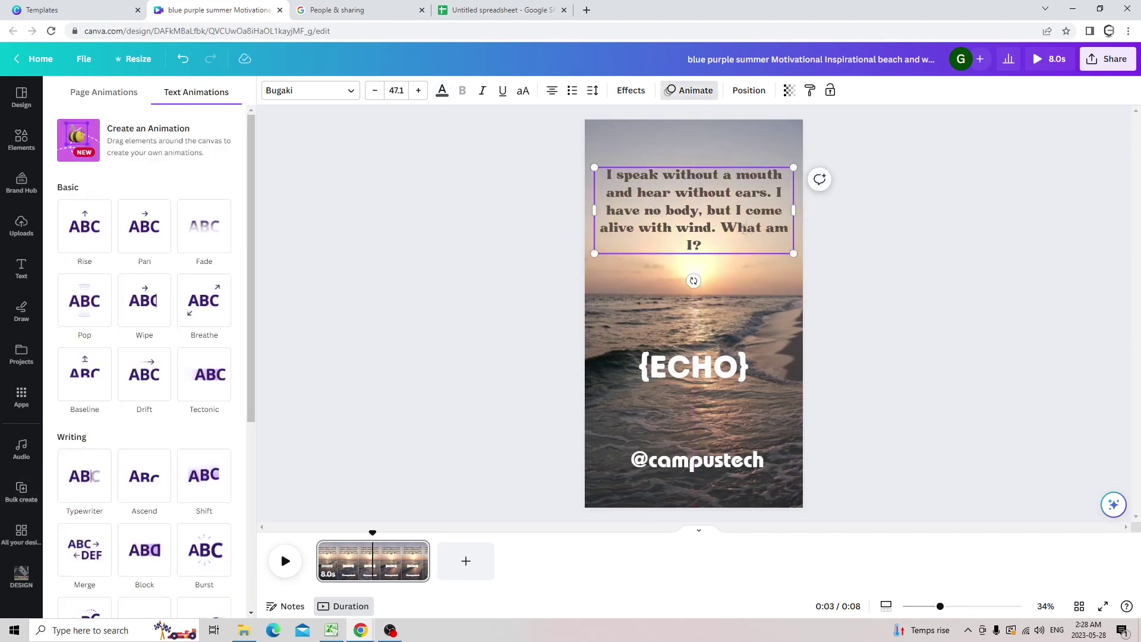
{"action": "left_click", "coordinate": [85, 475]}
{"action": "scroll", "coordinate": [93, 481], "scroll_direction": "down", "scroll_amount": 3}
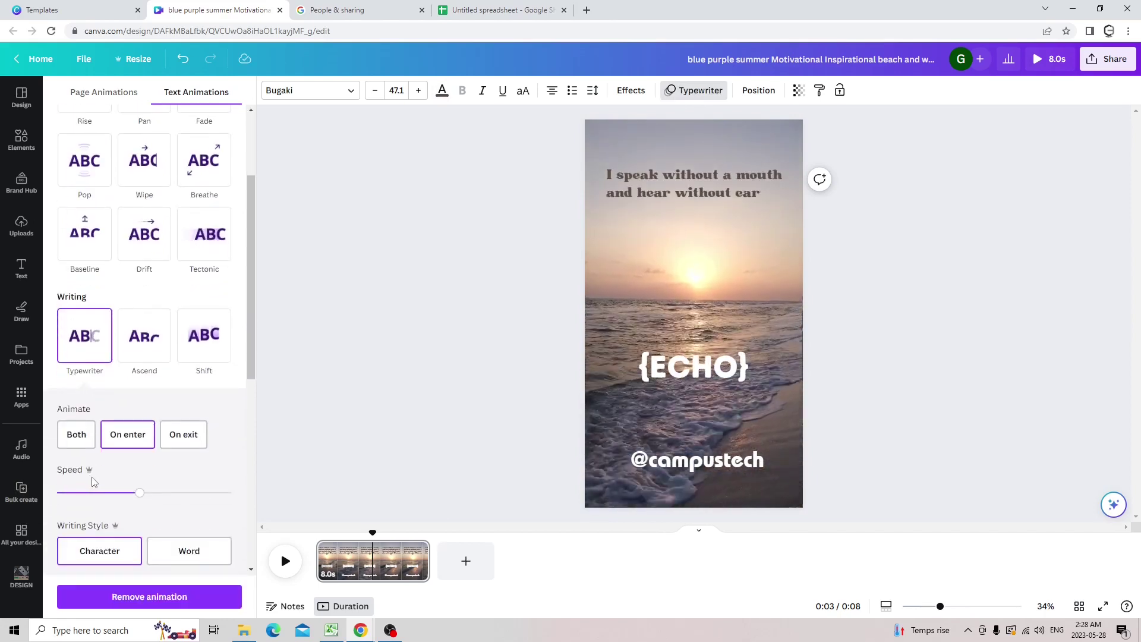
{"action": "left_click", "coordinate": [437, 287]}
Try several default colors on the {ECHO} text and settle on light lime green.
{"action": "left_click", "coordinate": [663, 376]}
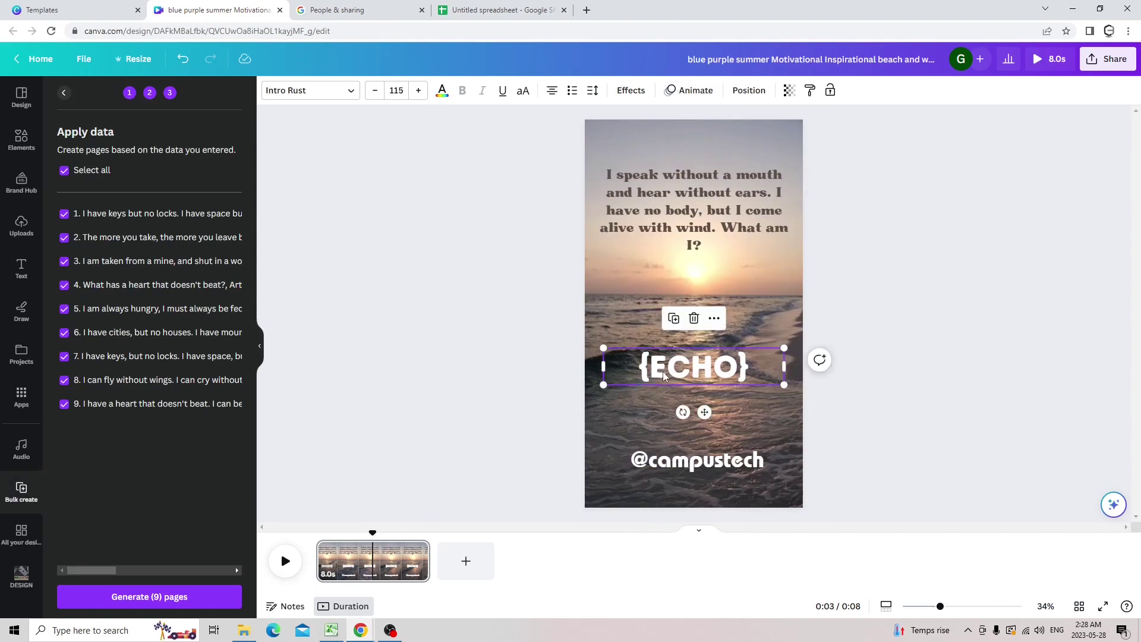
{"action": "left_click", "coordinate": [442, 90]}
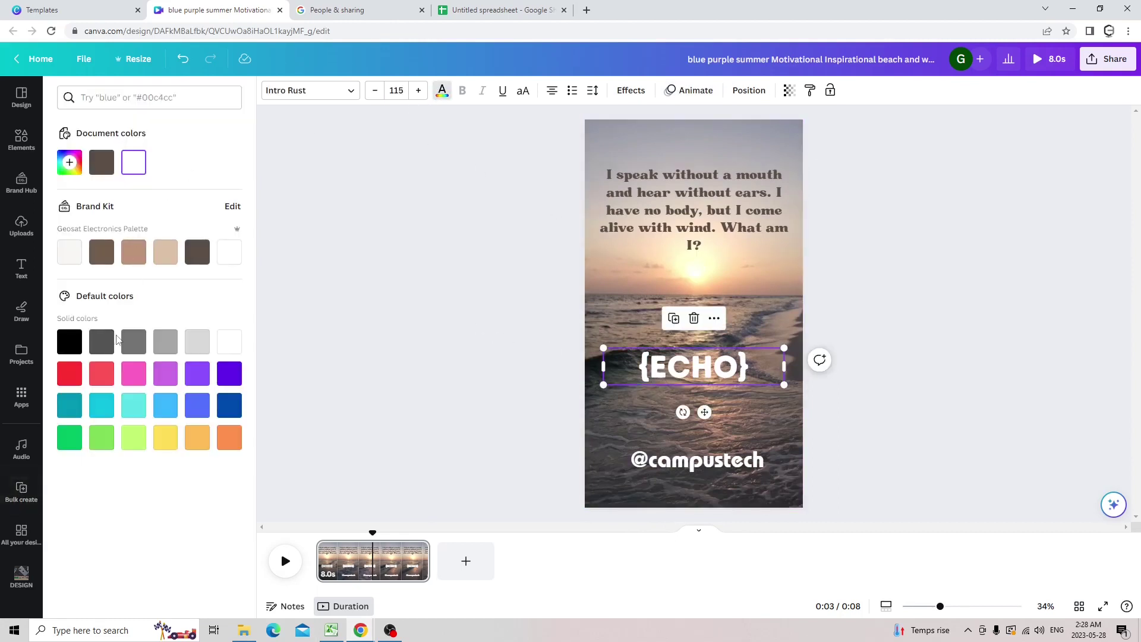
{"action": "left_click", "coordinate": [101, 342]}
{"action": "left_click", "coordinate": [197, 345]}
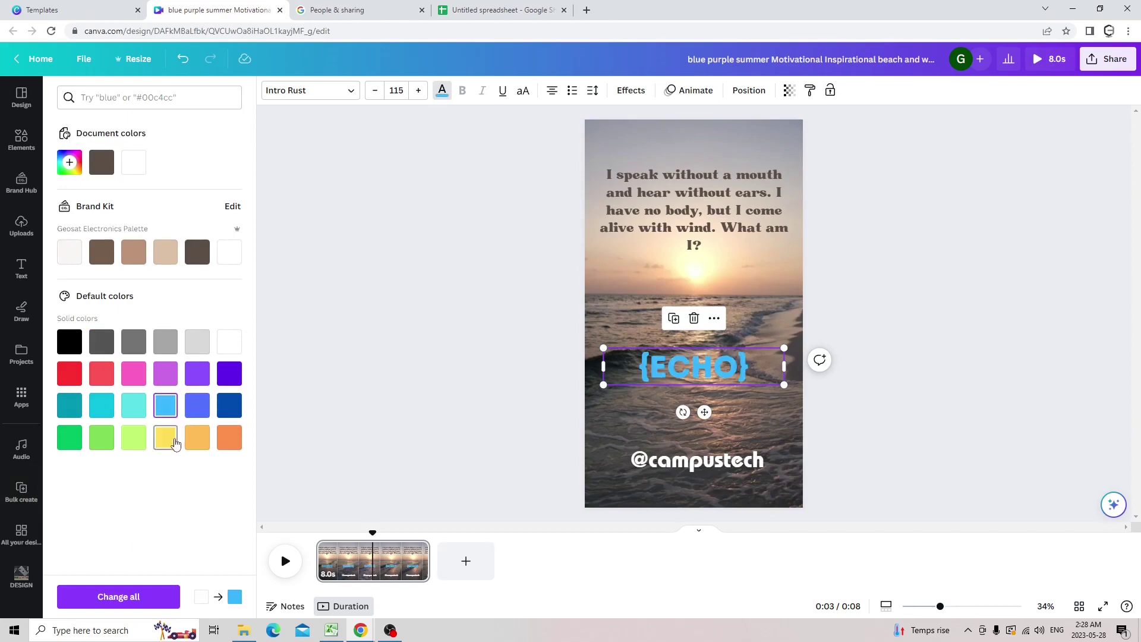
{"action": "left_click", "coordinate": [164, 446]}
{"action": "left_click", "coordinate": [201, 443]}
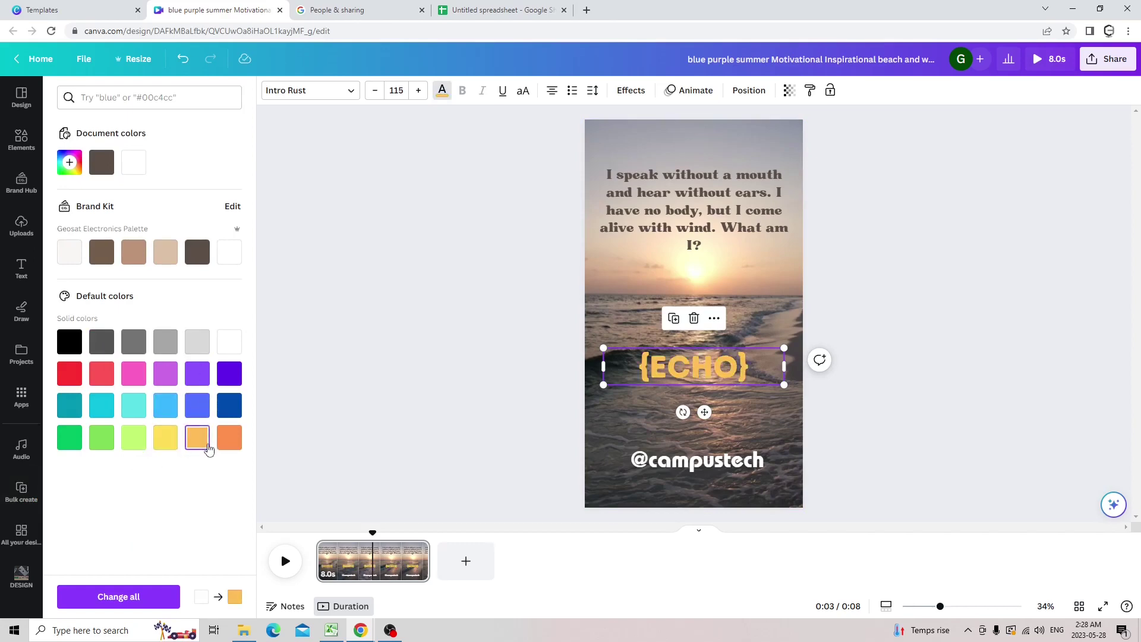
{"action": "left_click", "coordinate": [228, 440]}
{"action": "left_click", "coordinate": [132, 444]}
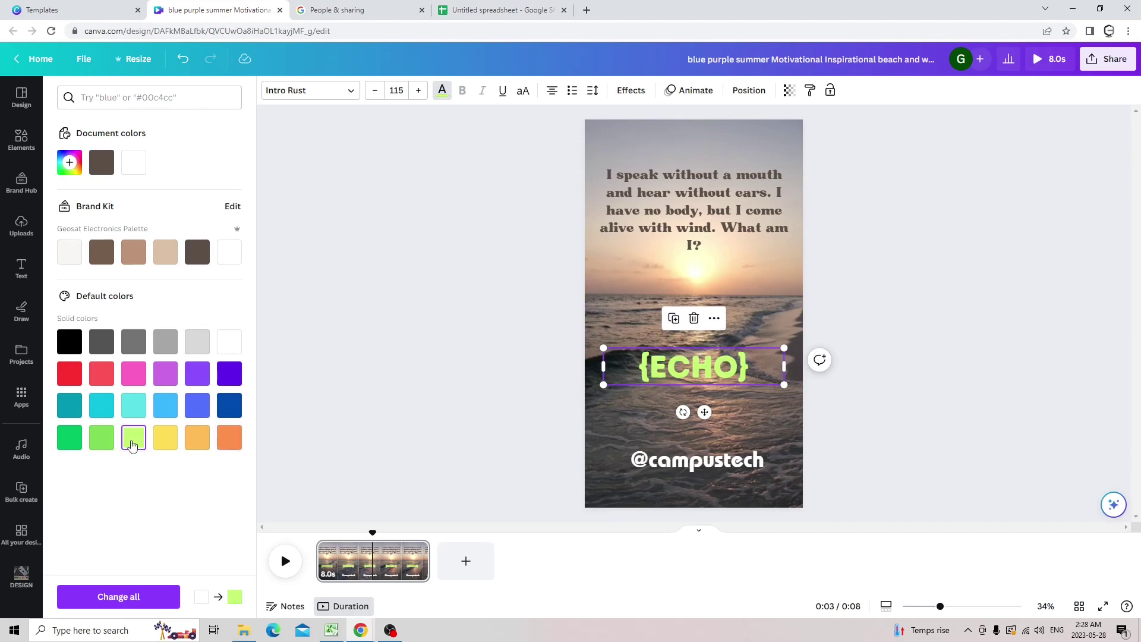
{"action": "left_click", "coordinate": [408, 346]}
{"action": "left_click", "coordinate": [615, 467]}
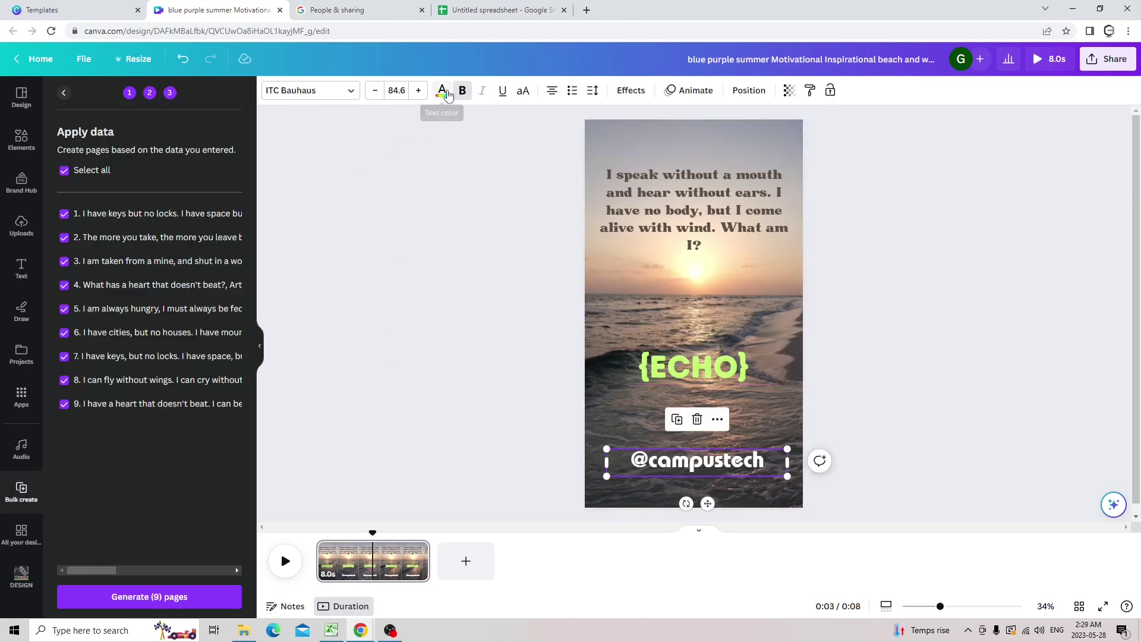
{"action": "left_click", "coordinate": [442, 91]}
{"action": "left_click", "coordinate": [101, 381]}
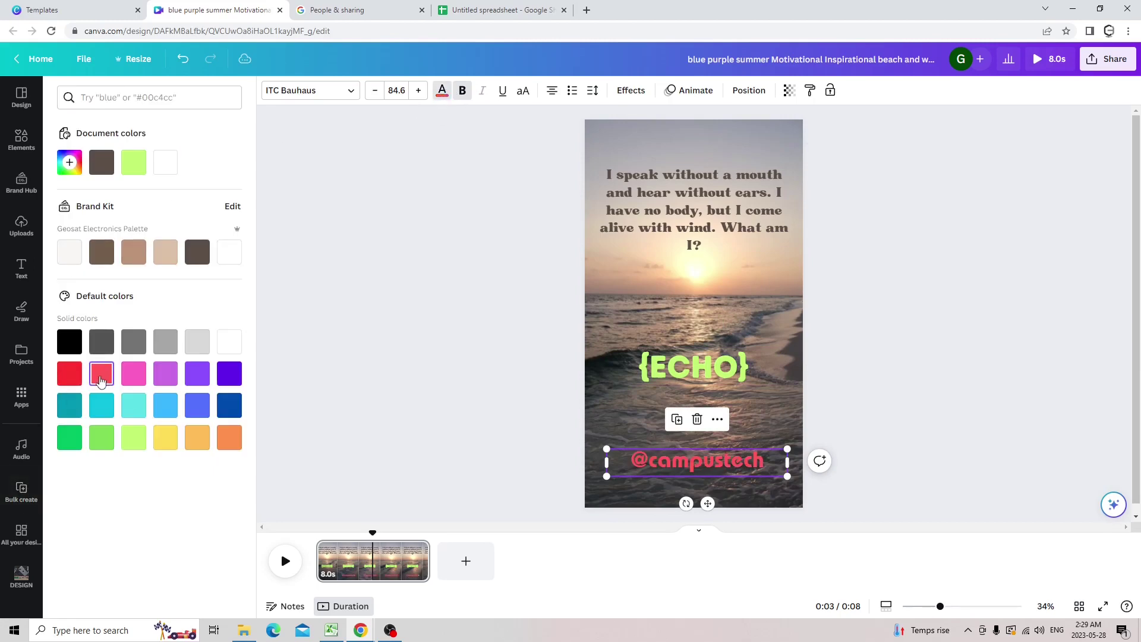
{"action": "left_click", "coordinate": [165, 383]}
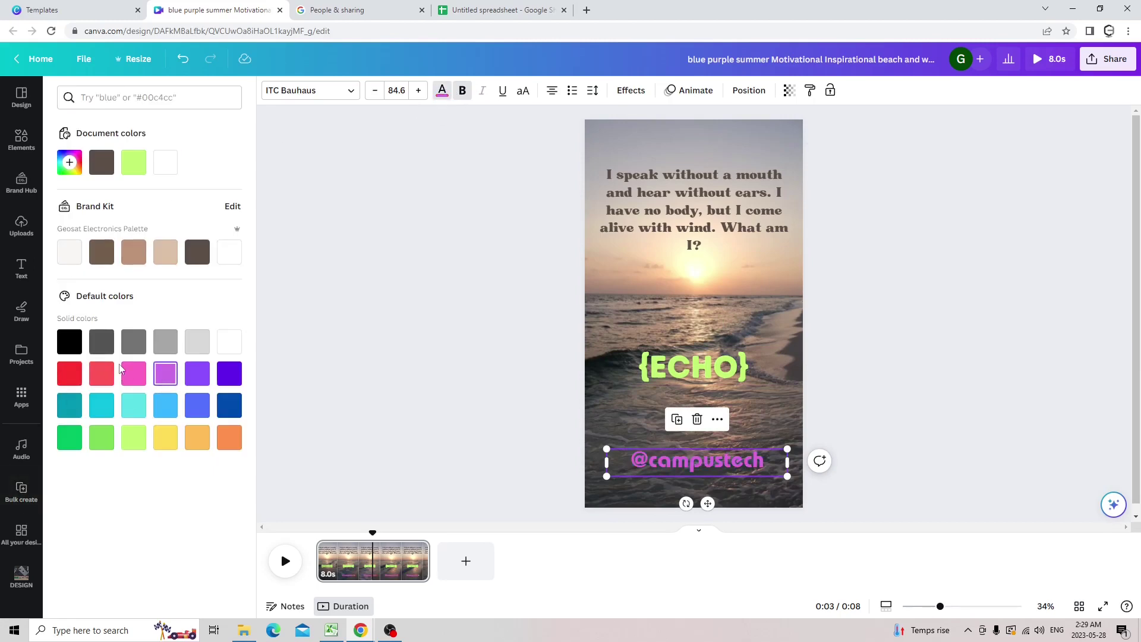
{"action": "left_click", "coordinate": [194, 345]}
{"action": "key", "text": "Escape"}
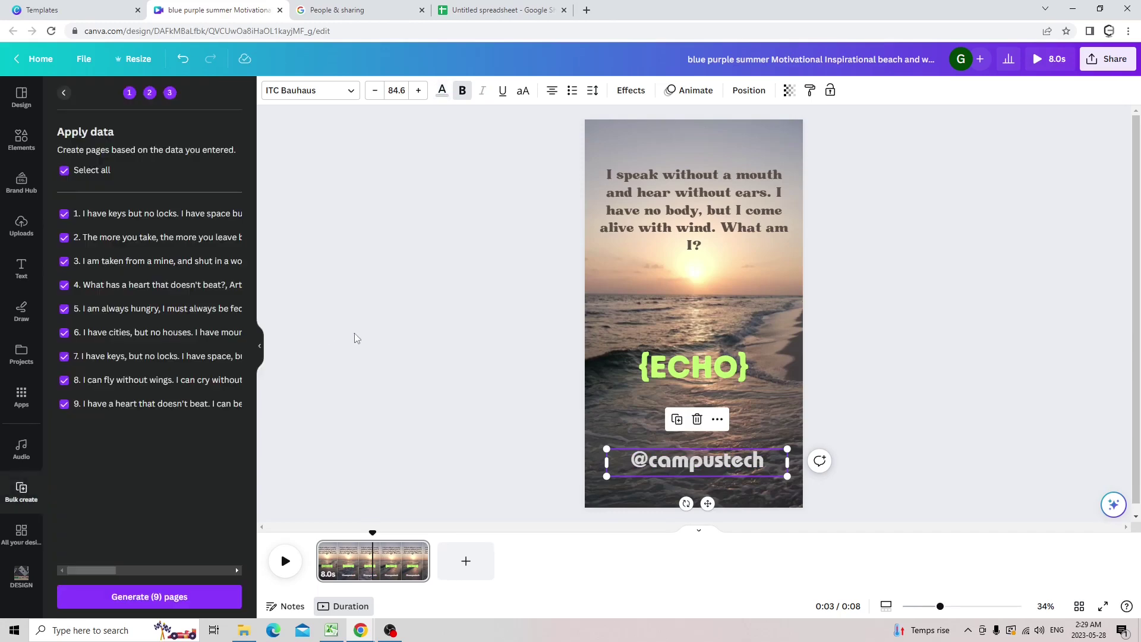
{"action": "left_click", "coordinate": [993, 283]}
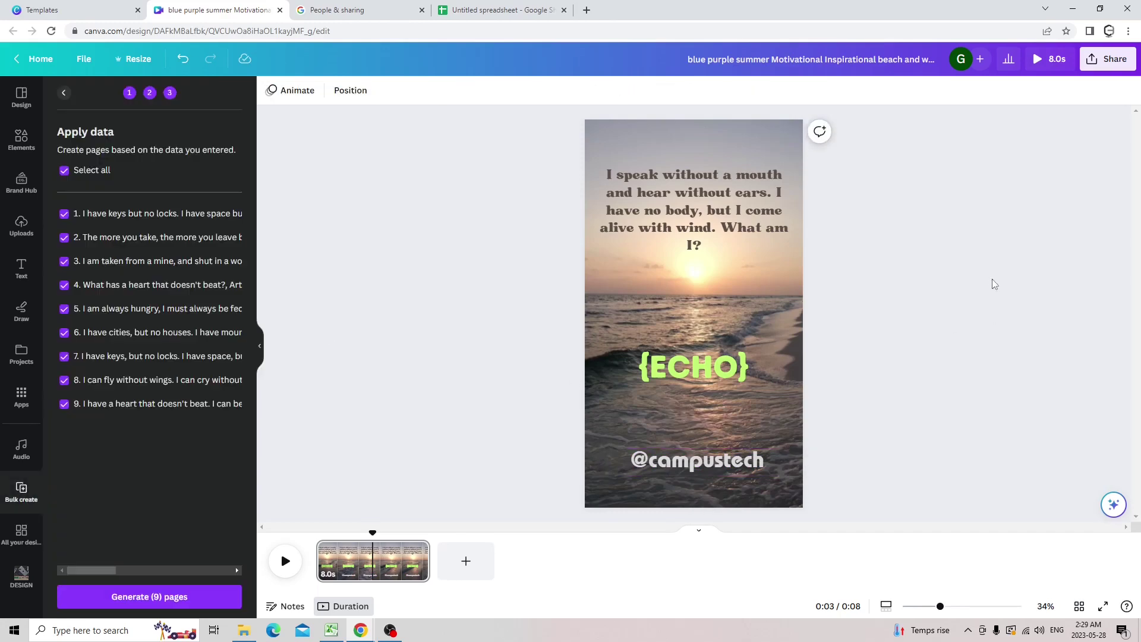
Show the riddle text's timing and shorten it to end at about 5 seconds.
{"action": "right_click", "coordinate": [690, 203]}
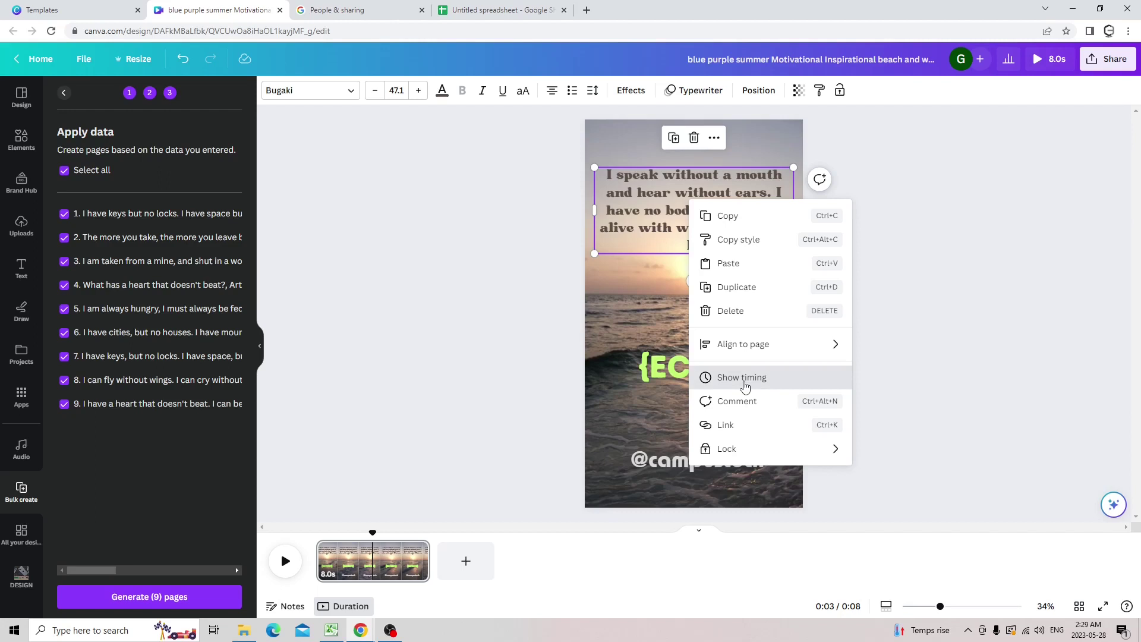
{"action": "left_click", "coordinate": [744, 380]}
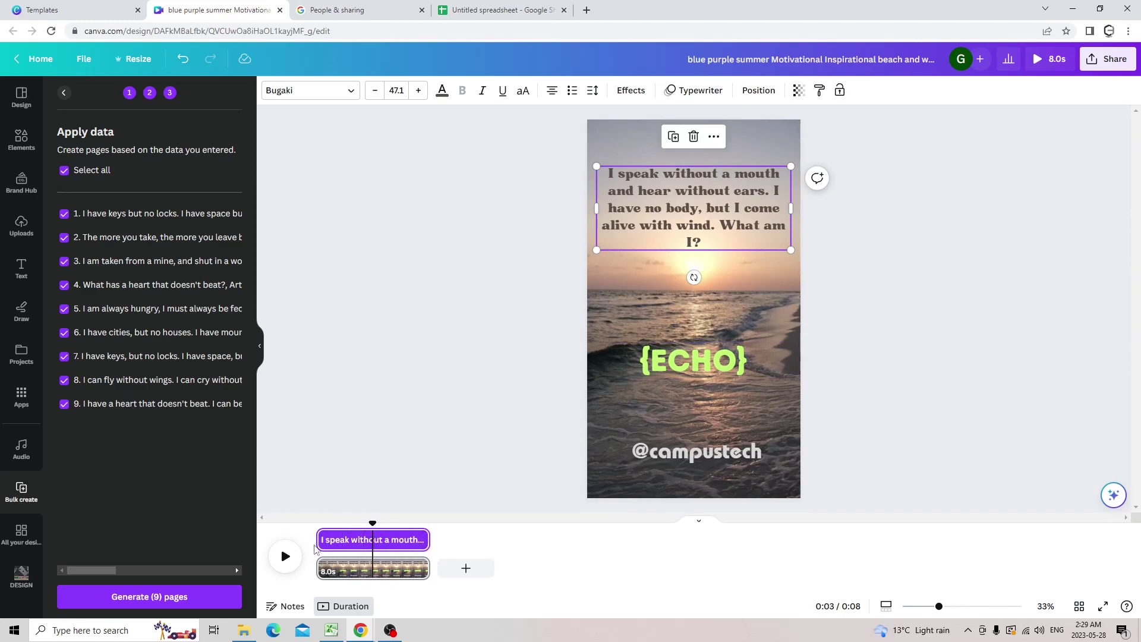
{"action": "left_click_drag", "start_coordinate": [428, 540], "coordinate": [392, 543]}
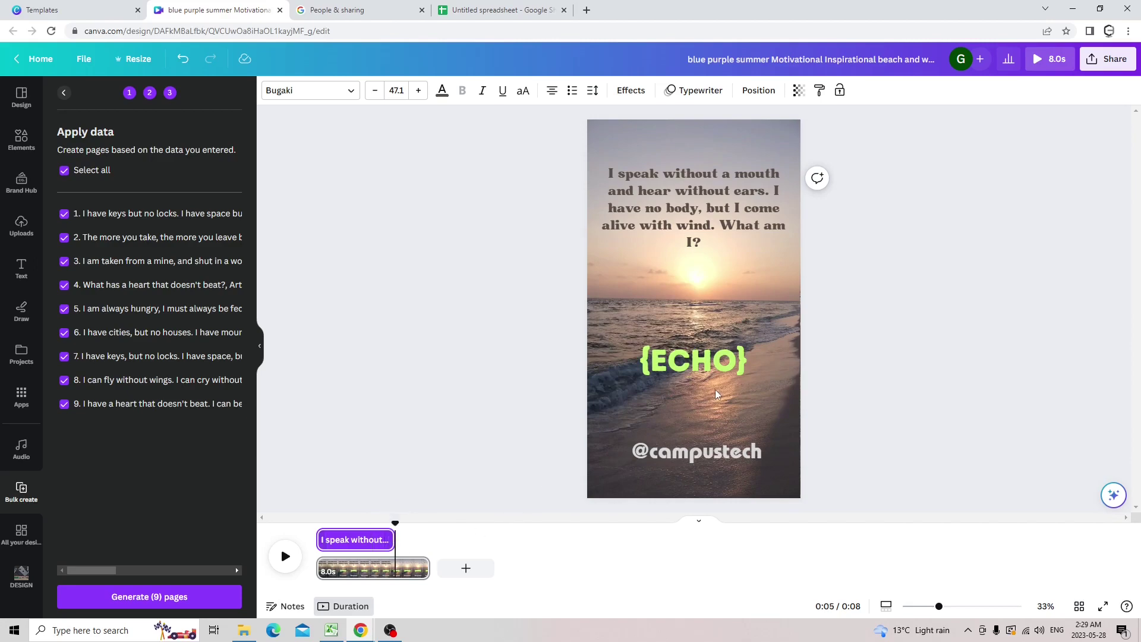
Trim the start of the {ECHO} text's timing so it appears from about 5 seconds, and play the video.
{"action": "right_click", "coordinate": [718, 369]}
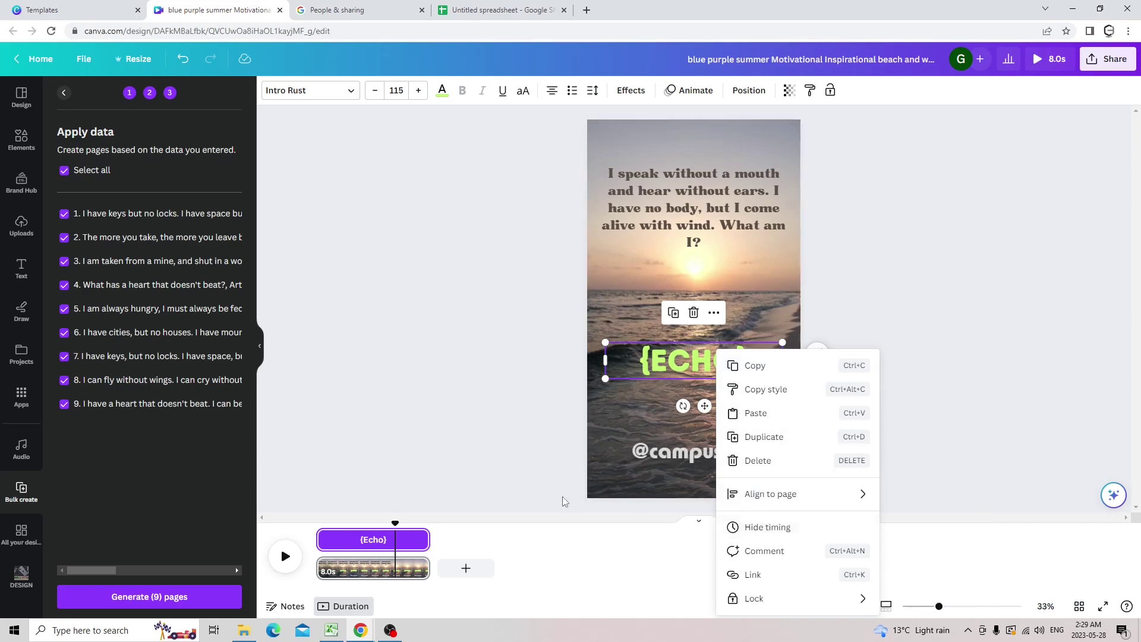
{"action": "left_click", "coordinate": [523, 545]}
{"action": "right_click", "coordinate": [683, 356]}
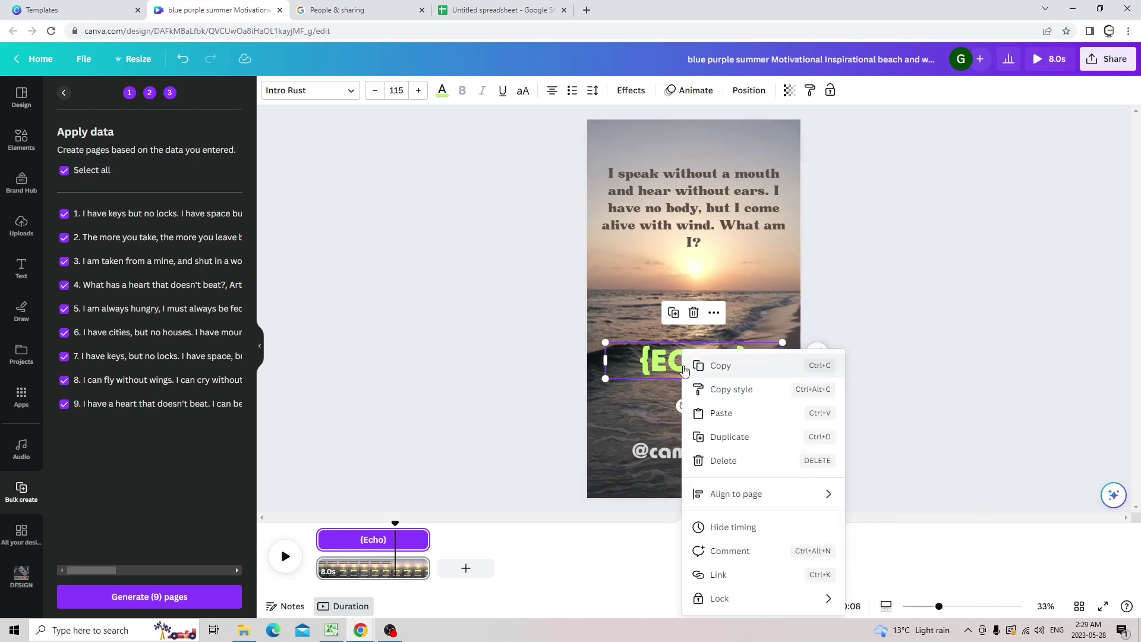
{"action": "left_click_drag", "start_coordinate": [319, 541], "coordinate": [402, 555]}
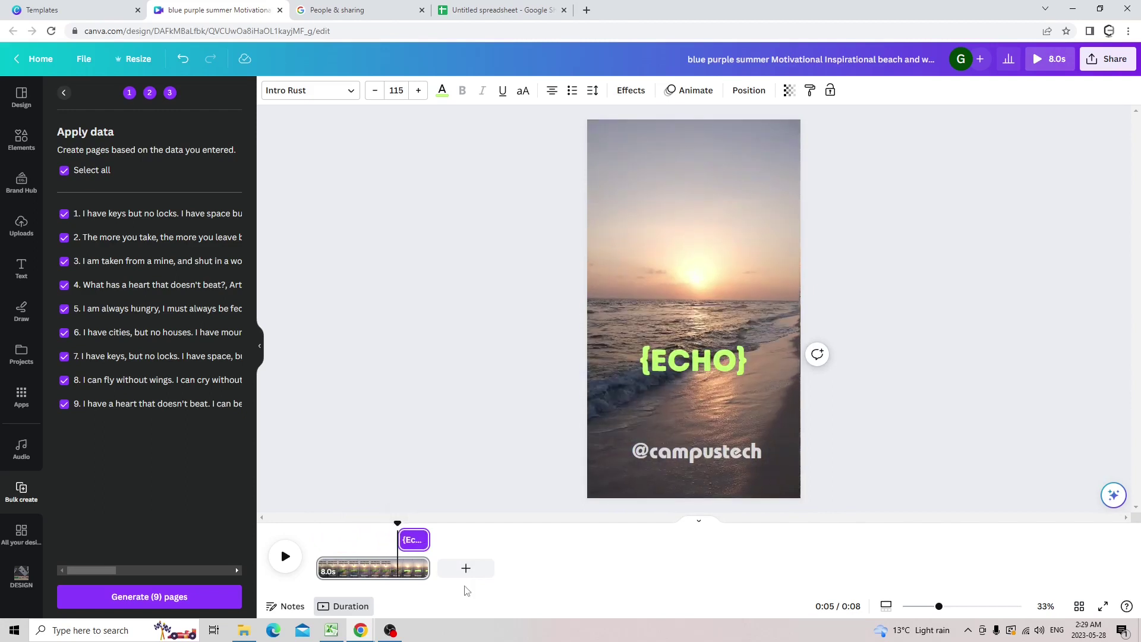
{"action": "left_click", "coordinate": [285, 556]}
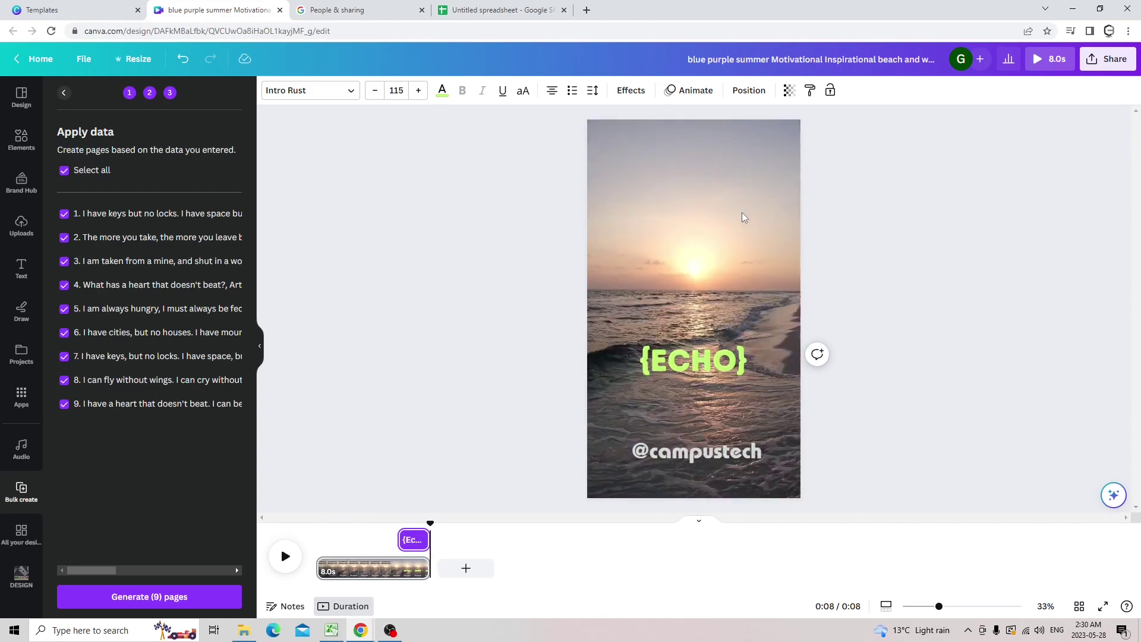
Extend the riddle text's timing to the end of the 8-second page and play the video again.
{"action": "left_click", "coordinate": [370, 549]}
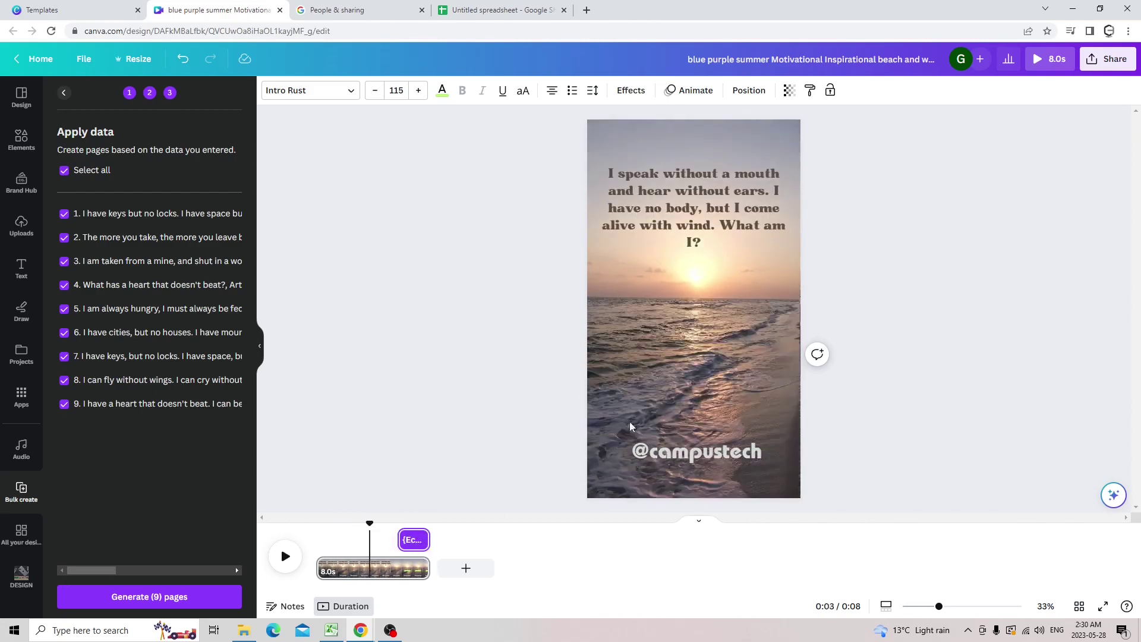
{"action": "left_click", "coordinate": [693, 226]}
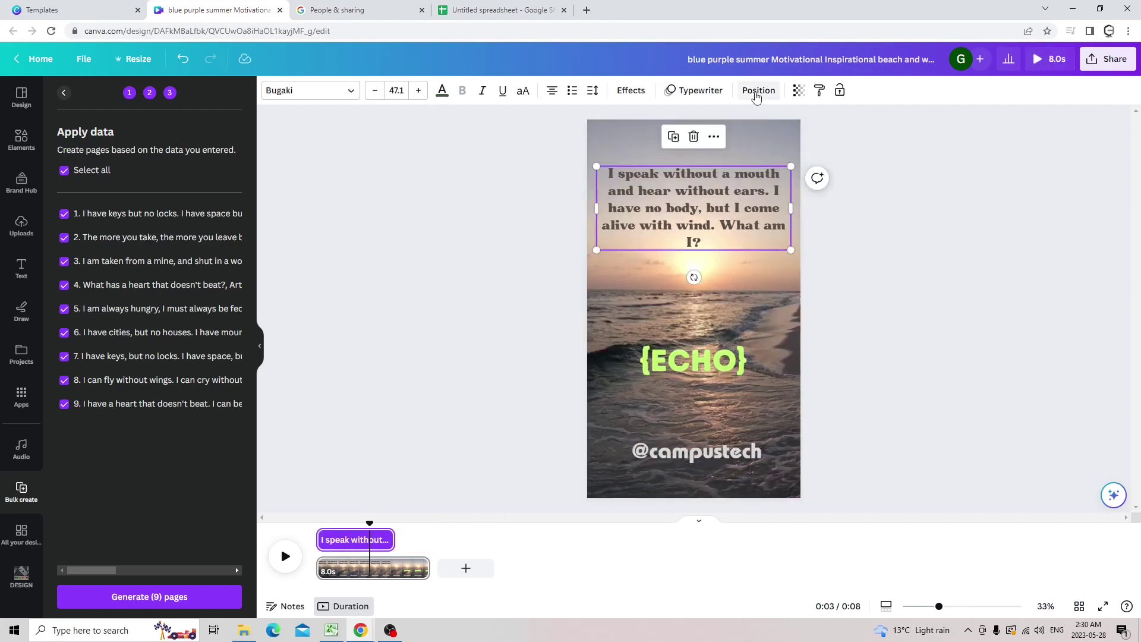
{"action": "left_click", "coordinate": [756, 92]}
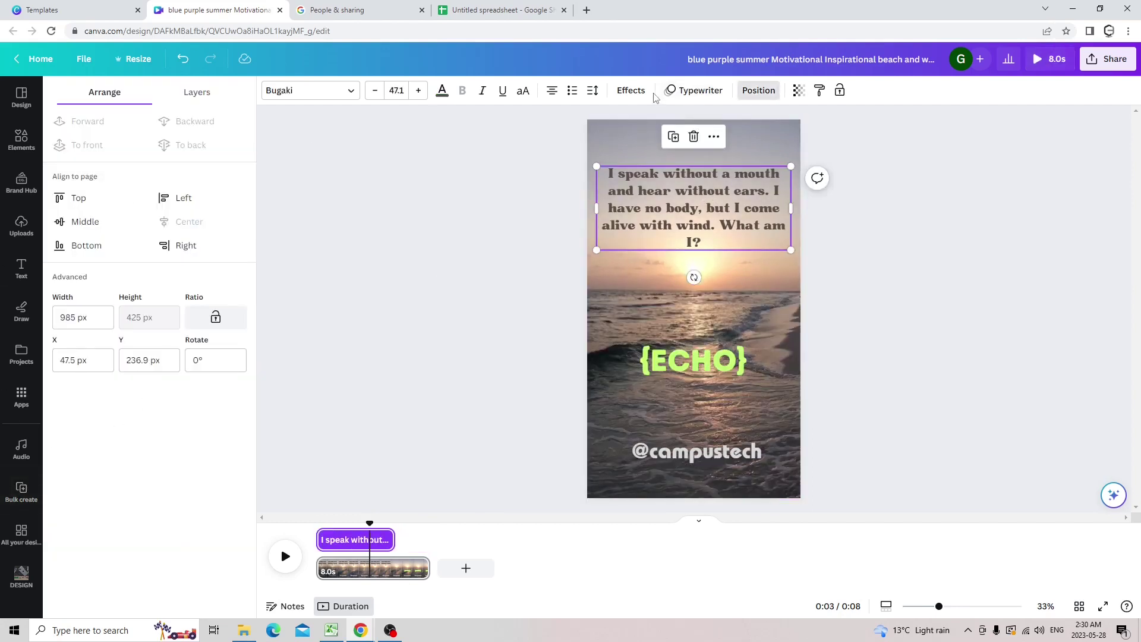
{"action": "left_click", "coordinate": [629, 90]}
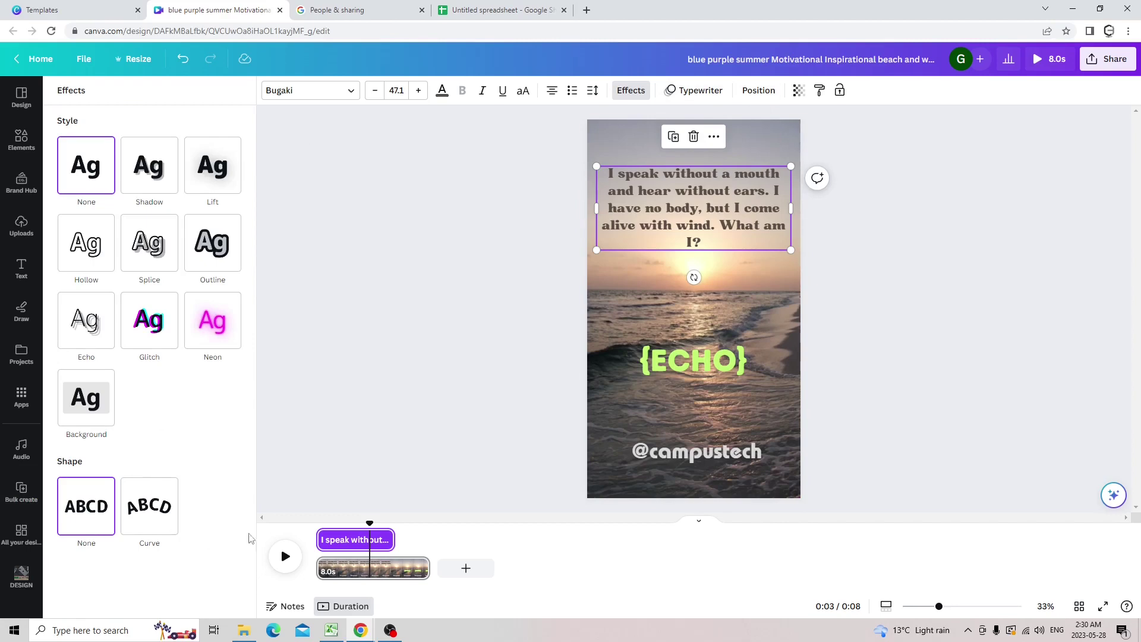
{"action": "left_click", "coordinate": [654, 309]}
{"action": "left_click", "coordinate": [640, 188]}
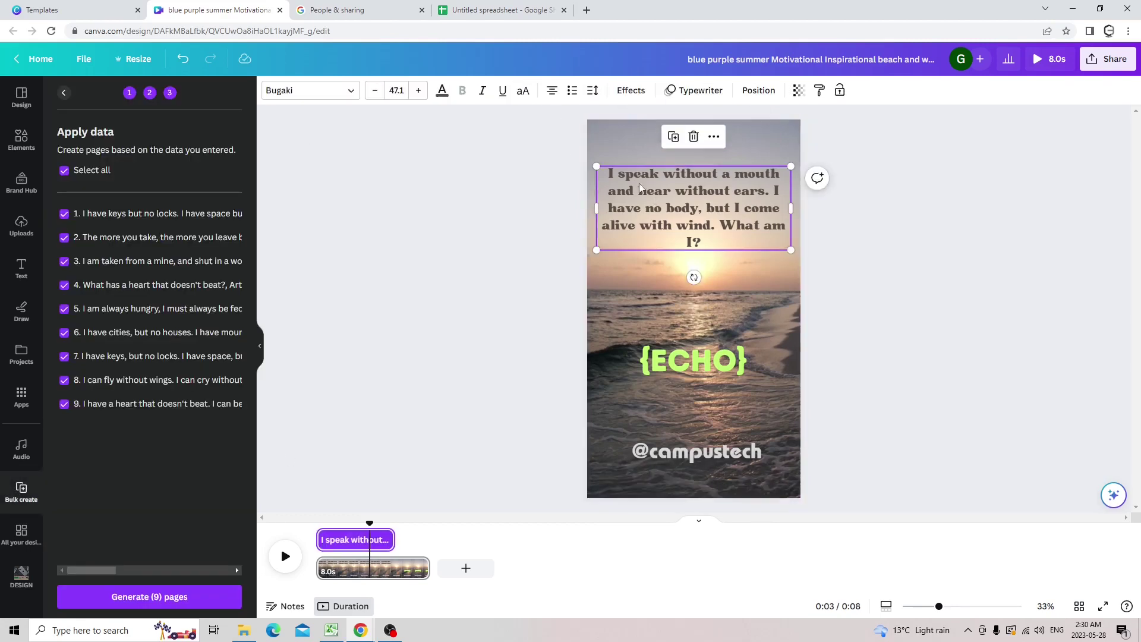
{"action": "right_click", "coordinate": [661, 186]}
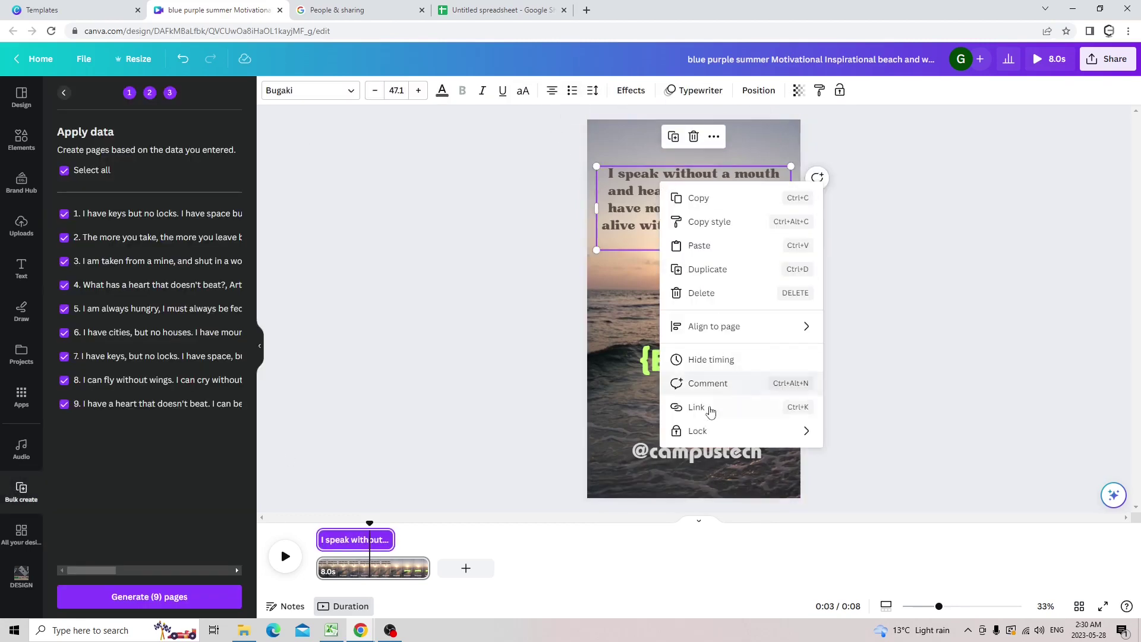
{"action": "left_click_drag", "start_coordinate": [393, 543], "coordinate": [426, 544]}
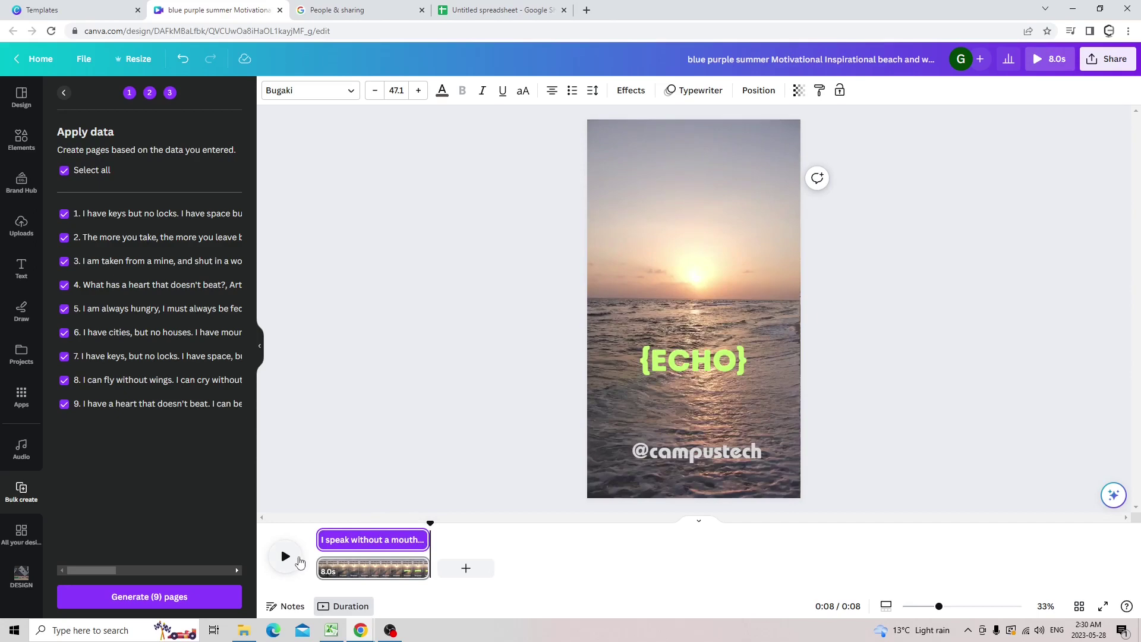
{"action": "left_click", "coordinate": [291, 557]}
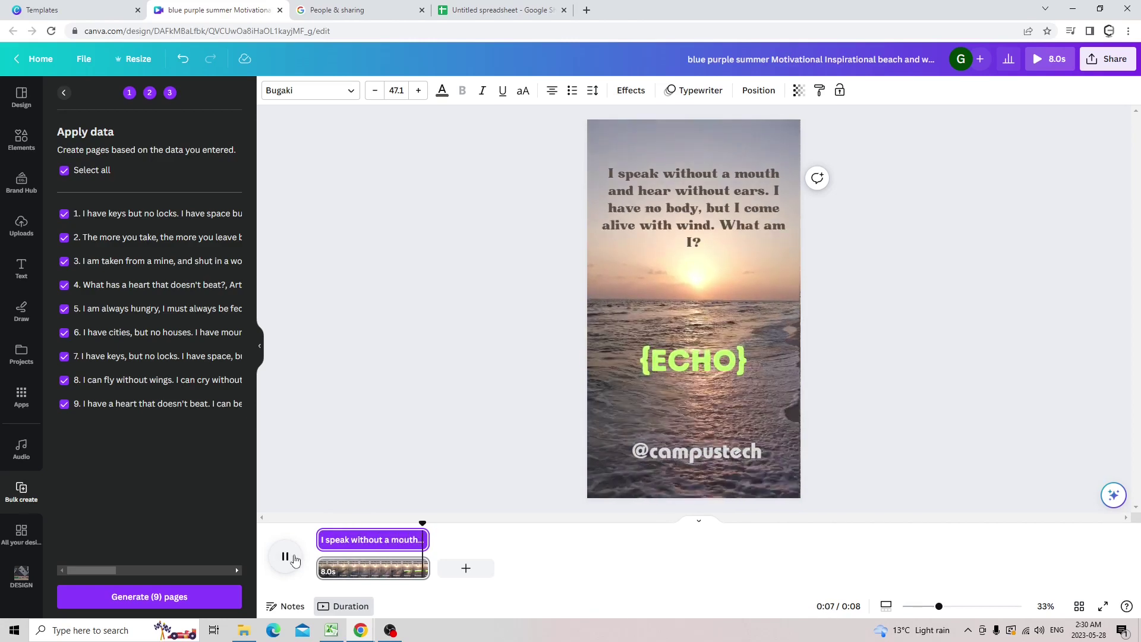
{"action": "left_click", "coordinate": [705, 90]}
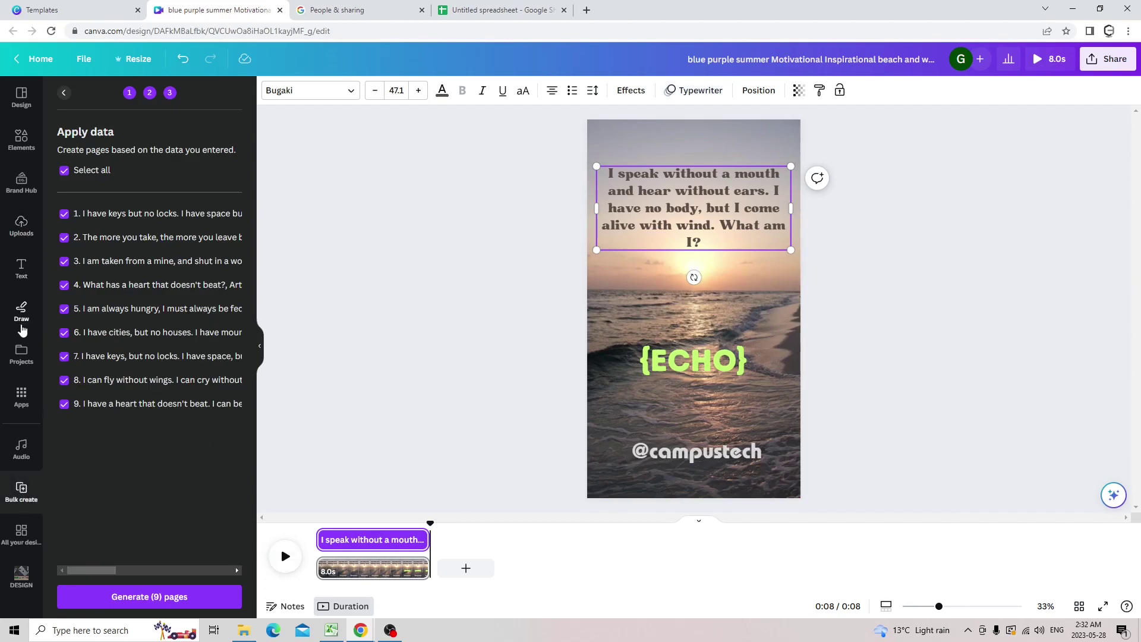
Preview the Ocean Waves Beach audio, add it to the video's timeline from the start, and play the result.
{"action": "left_click", "coordinate": [24, 464]}
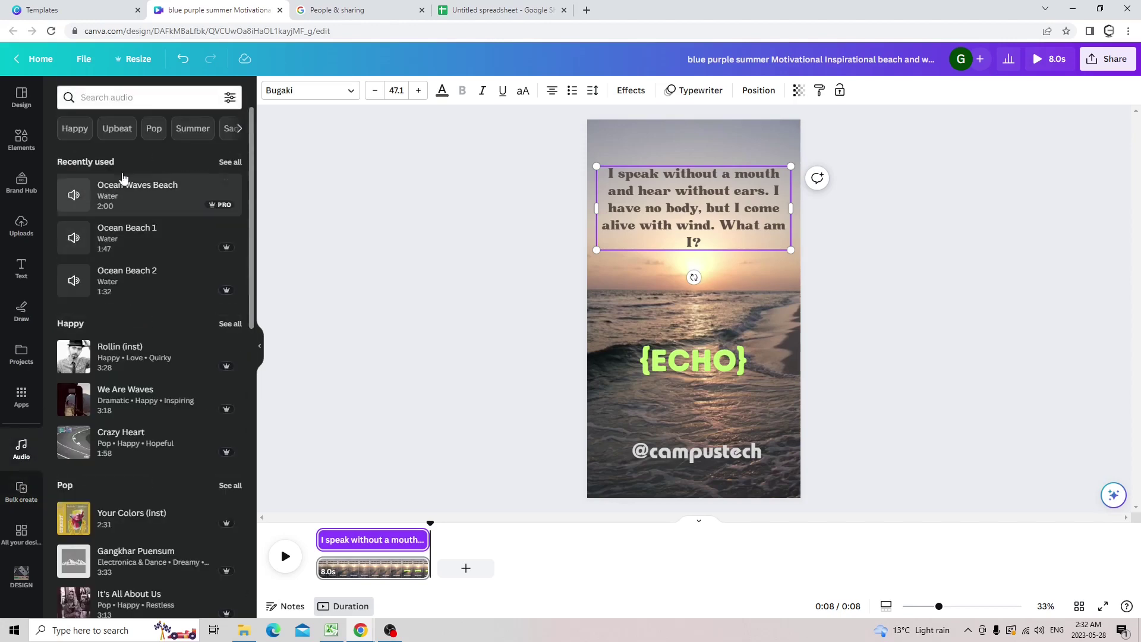
{"action": "left_click", "coordinate": [141, 104]}
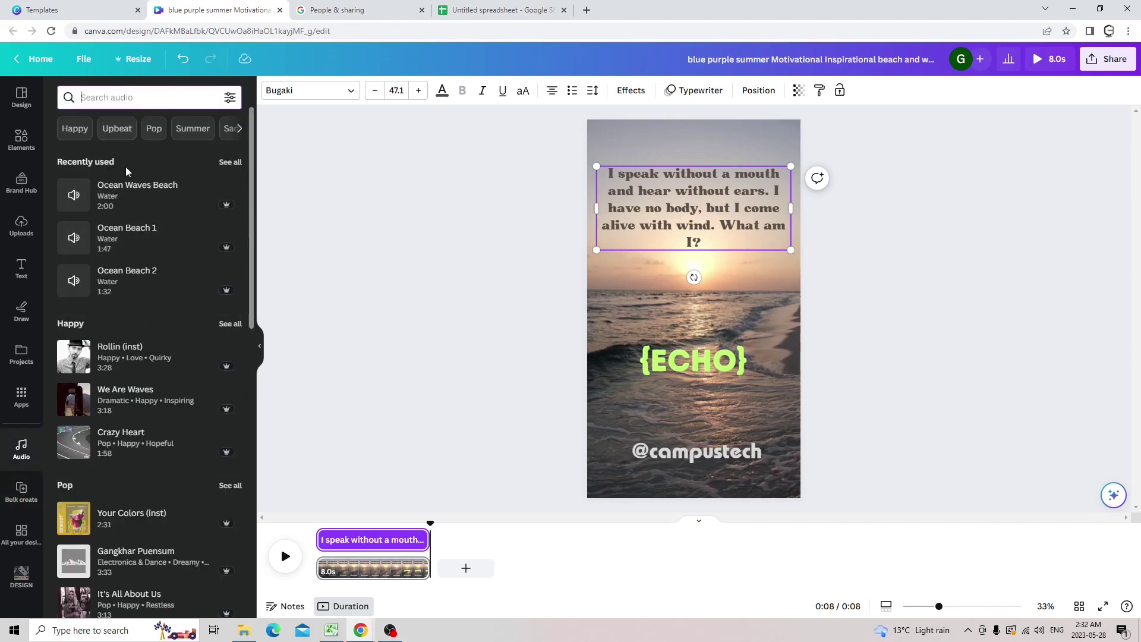
{"action": "left_click", "coordinate": [75, 202]}
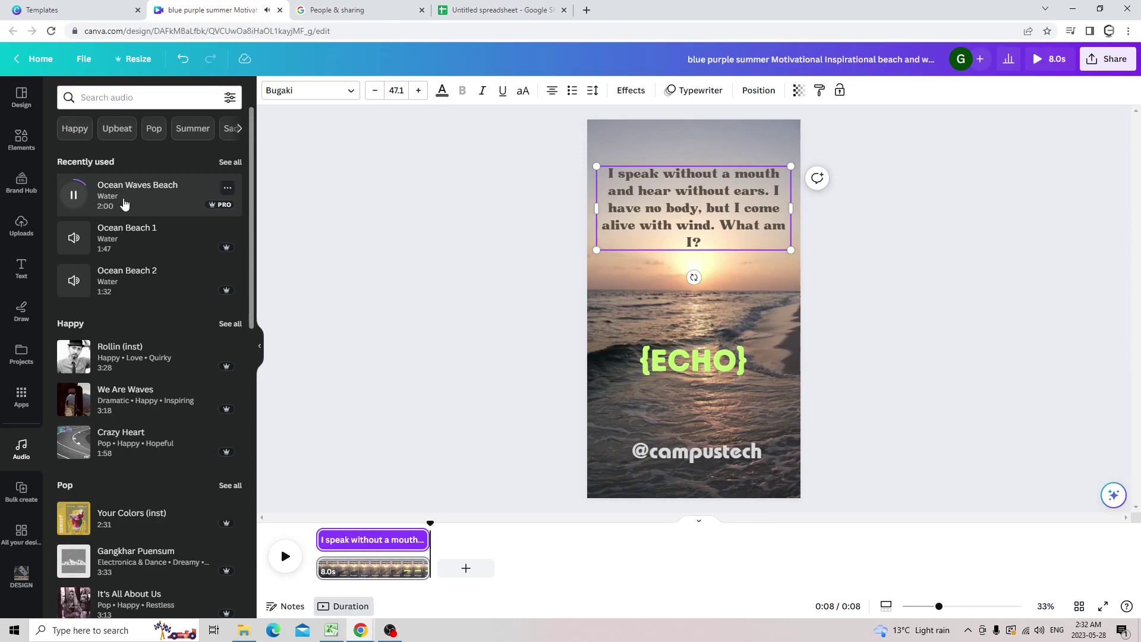
{"action": "left_click_drag", "start_coordinate": [124, 204], "coordinate": [320, 567]}
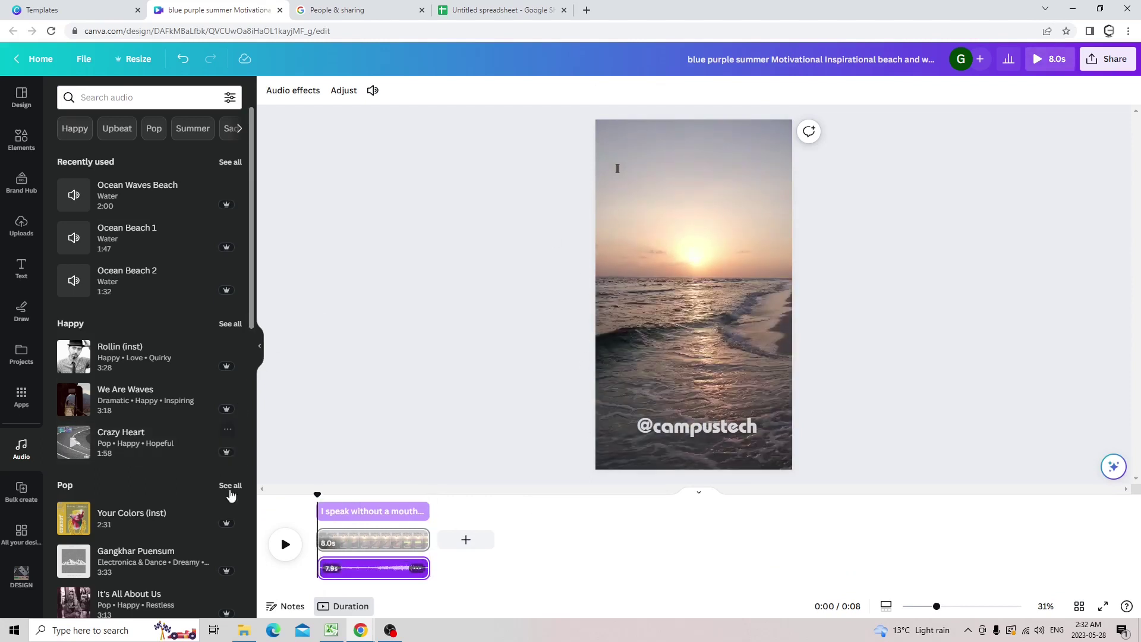
{"action": "left_click", "coordinate": [282, 546]}
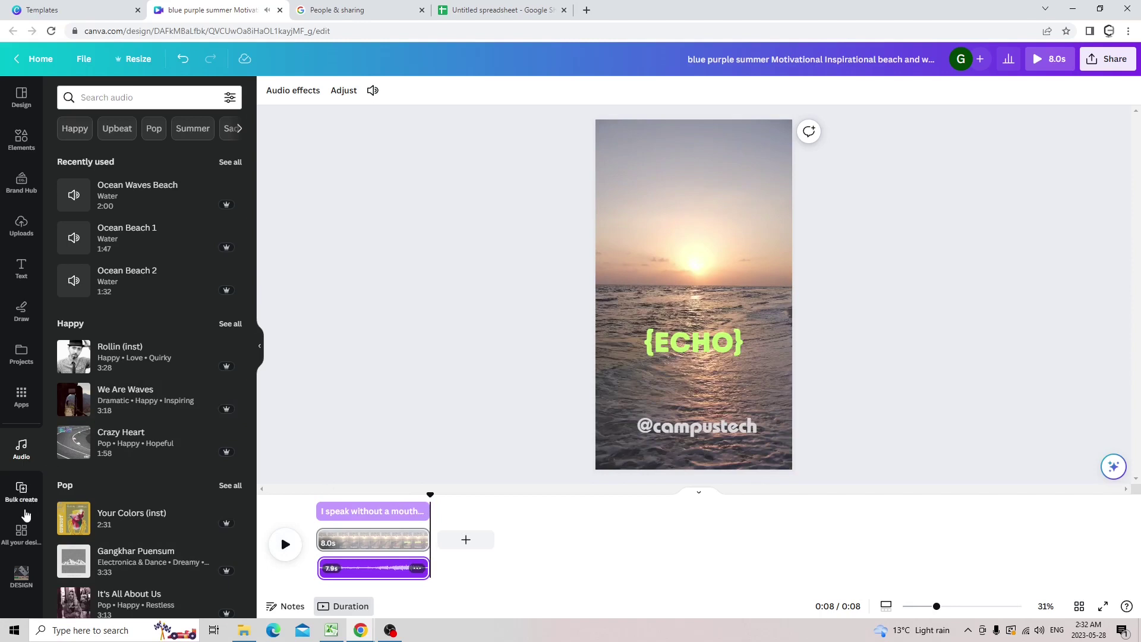
Generate the nine pages from the selected riddle data and look through them on the new design's timeline.
{"action": "left_click", "coordinate": [23, 505]}
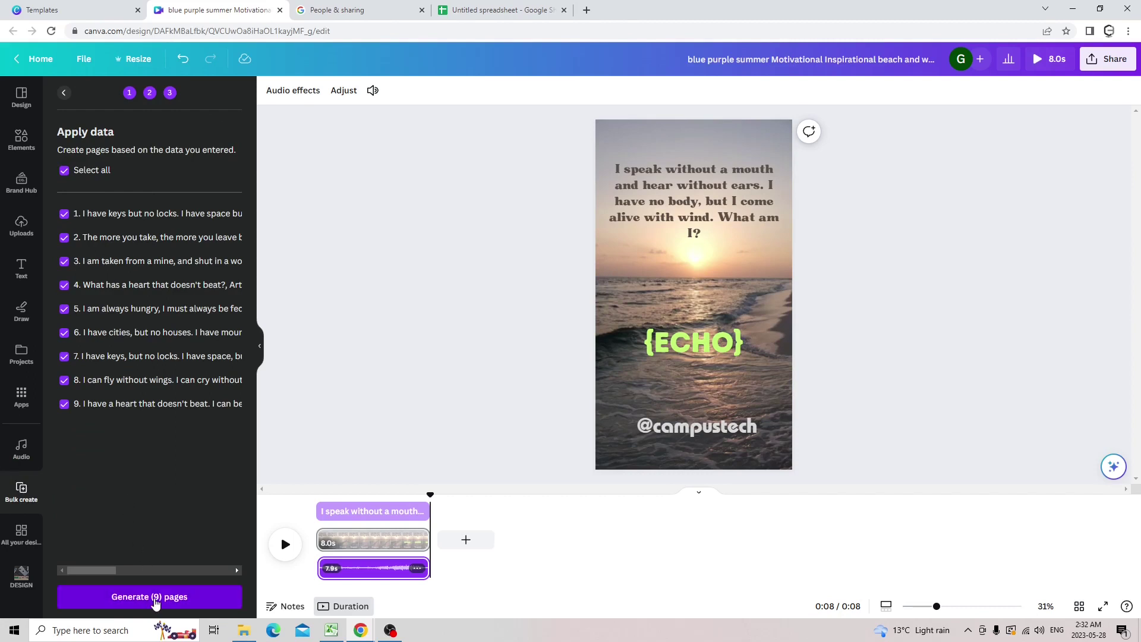
{"action": "left_click", "coordinate": [156, 600]}
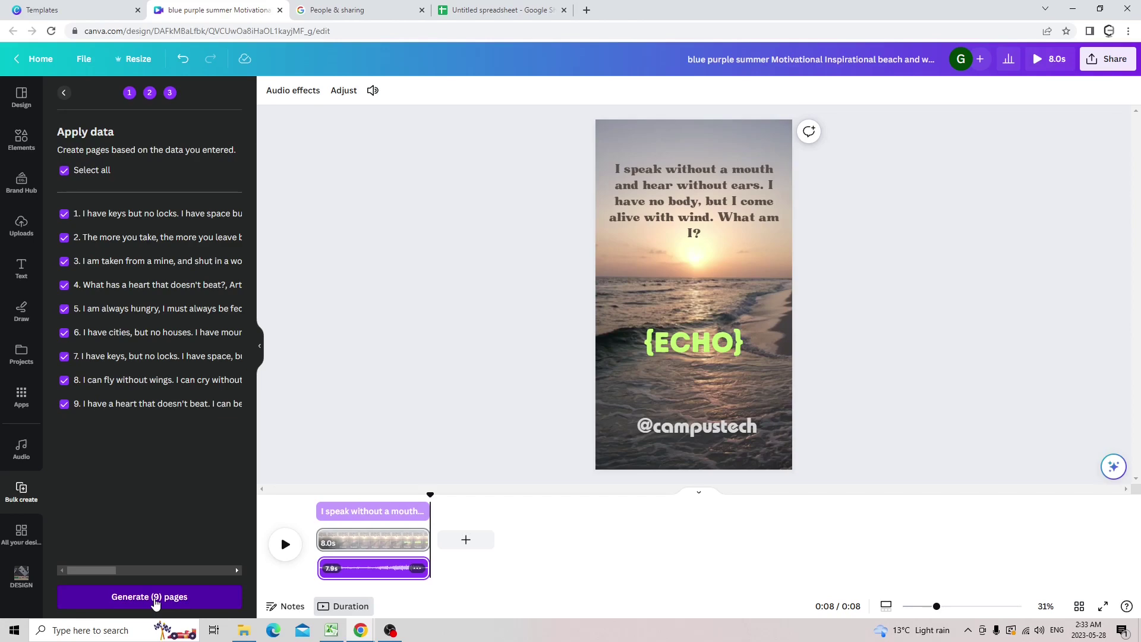
{"action": "left_click", "coordinate": [155, 597]}
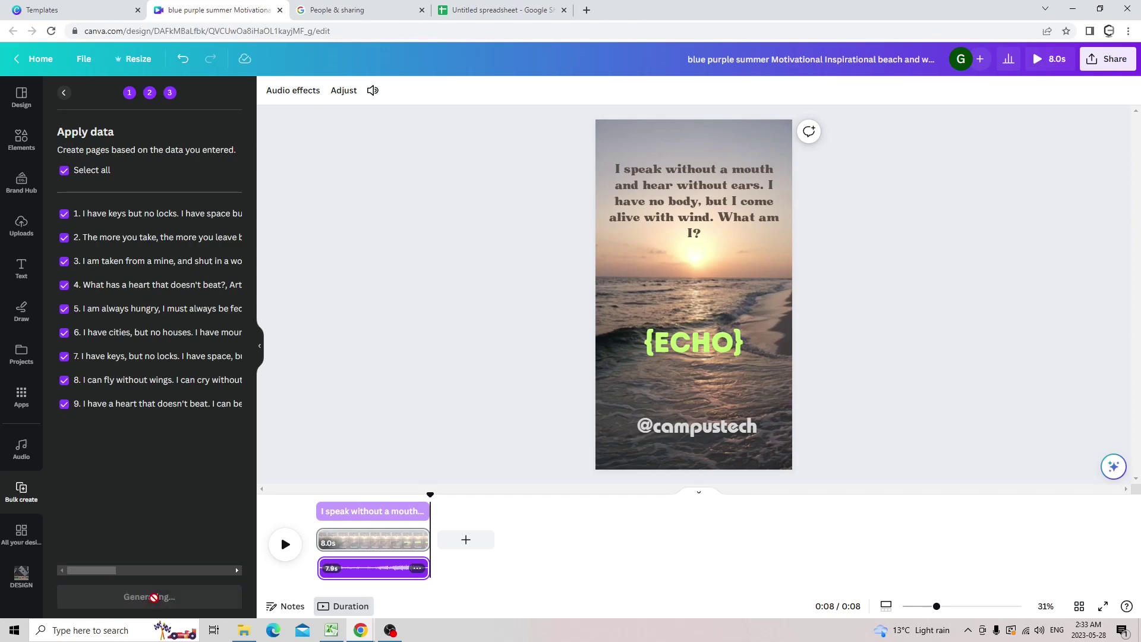
{"action": "left_click", "coordinate": [155, 597]}
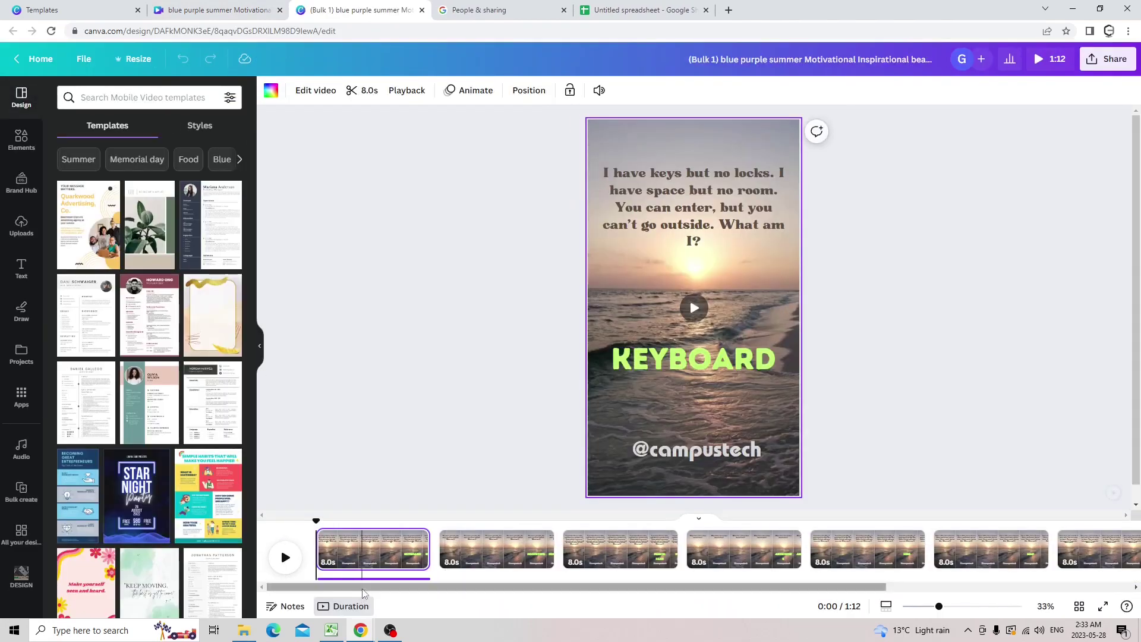
{"action": "left_click_drag", "start_coordinate": [360, 587], "coordinate": [673, 588]}
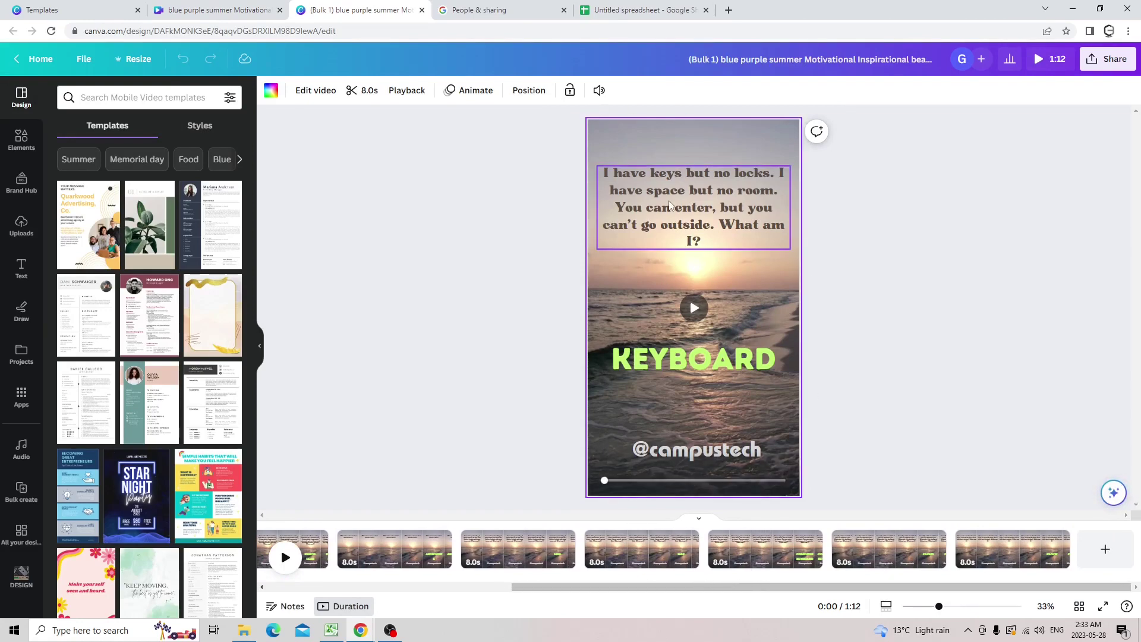
Try beige, white and light blue on the first page's riddle text, settle on dark blue, and deselect it.
{"action": "left_click", "coordinate": [686, 190]}
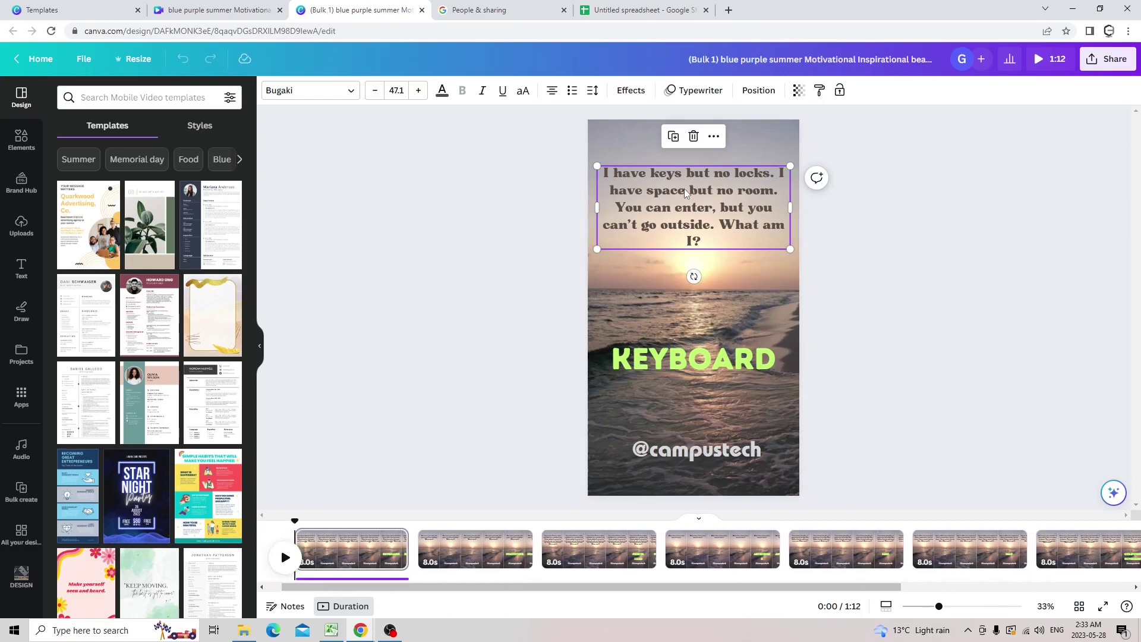
{"action": "left_click", "coordinate": [612, 413]}
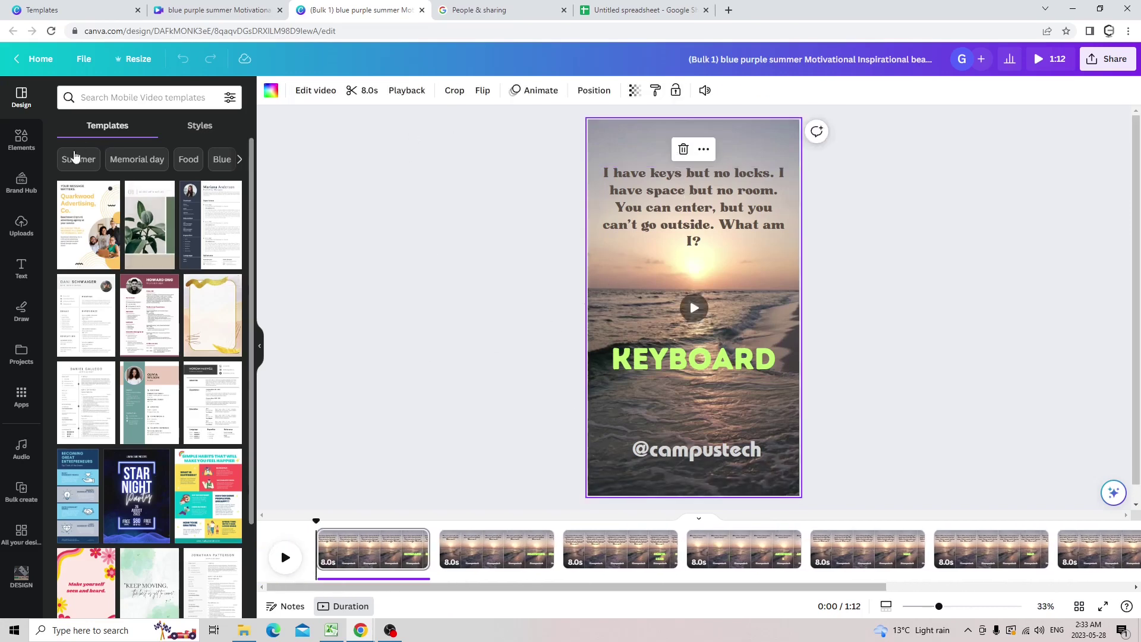
{"action": "left_click", "coordinate": [21, 140]}
{"action": "left_click", "coordinate": [653, 210]}
{"action": "left_click", "coordinate": [442, 92]}
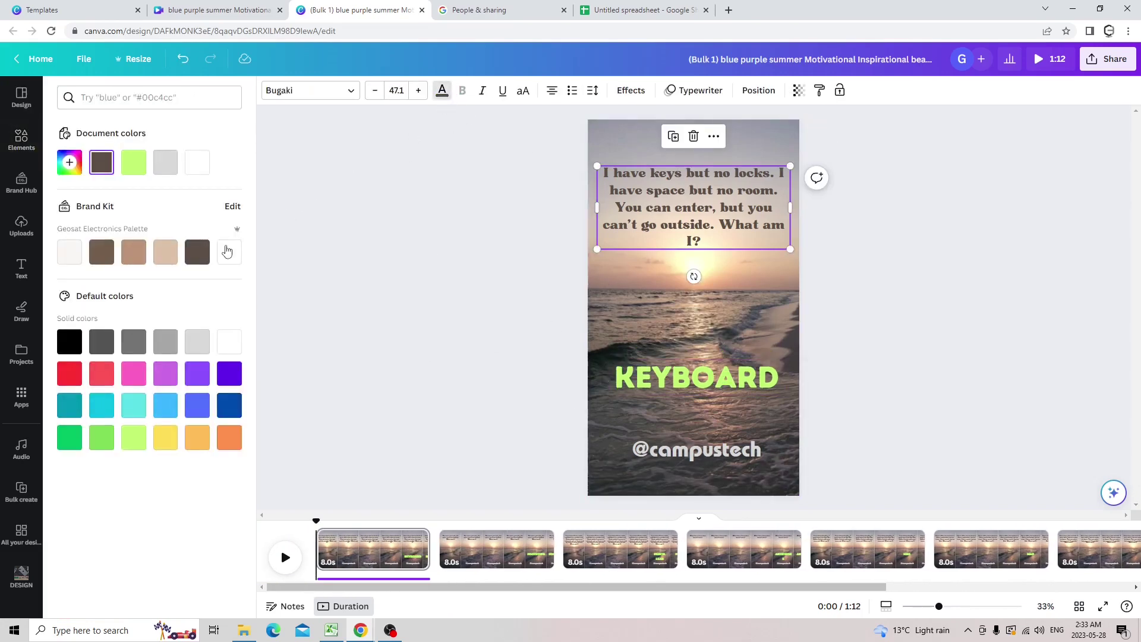
{"action": "left_click", "coordinate": [165, 255]}
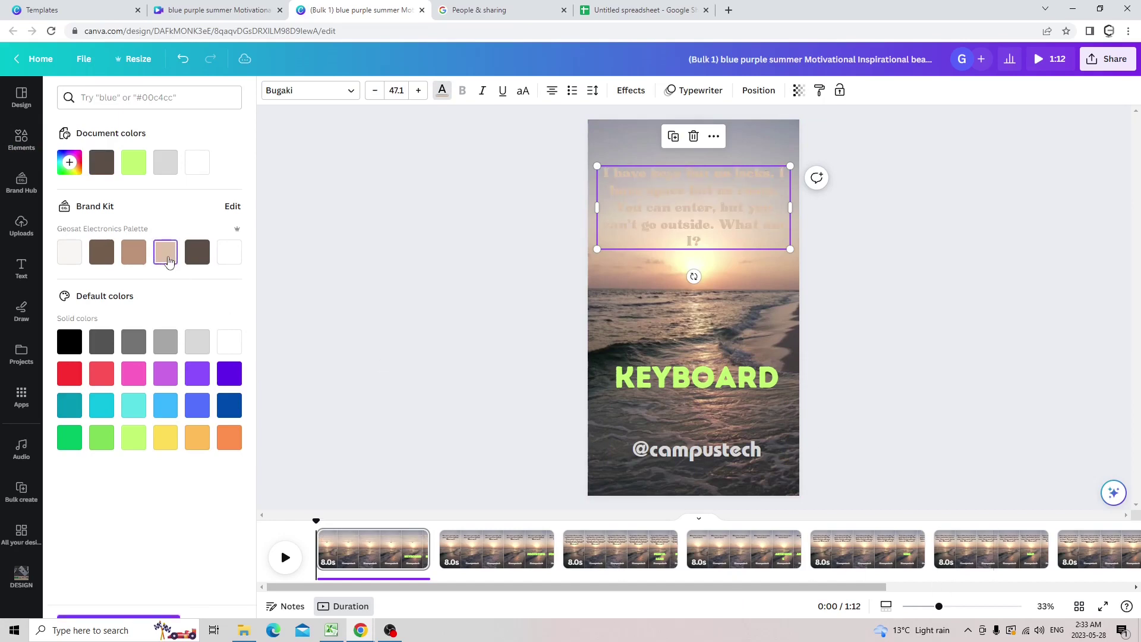
{"action": "left_click", "coordinate": [234, 350]}
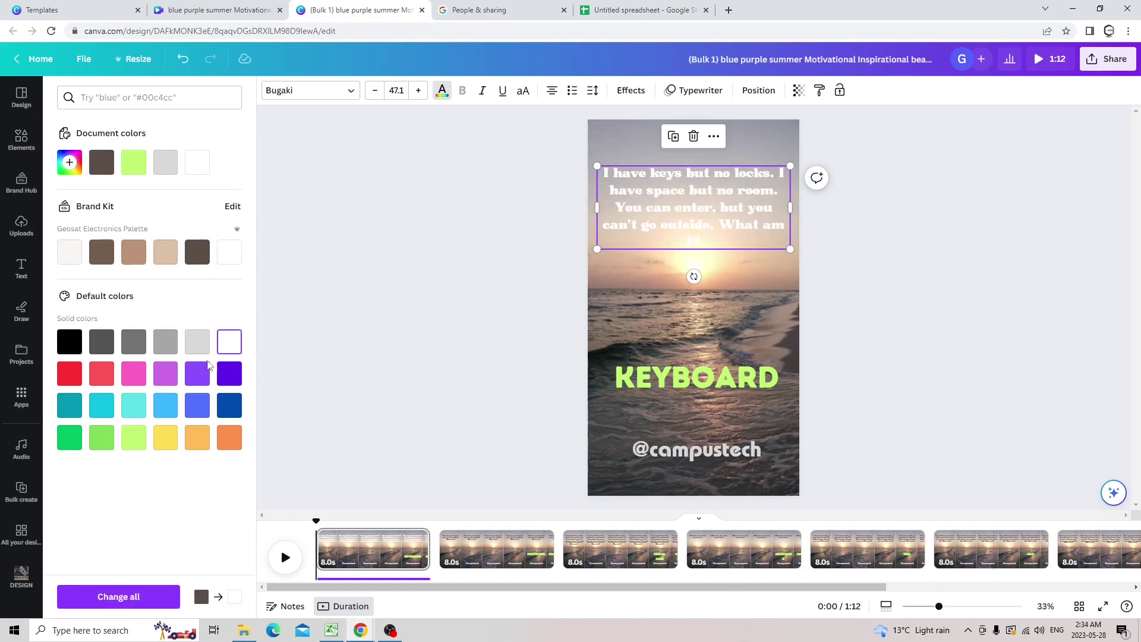
{"action": "left_click", "coordinate": [168, 405]}
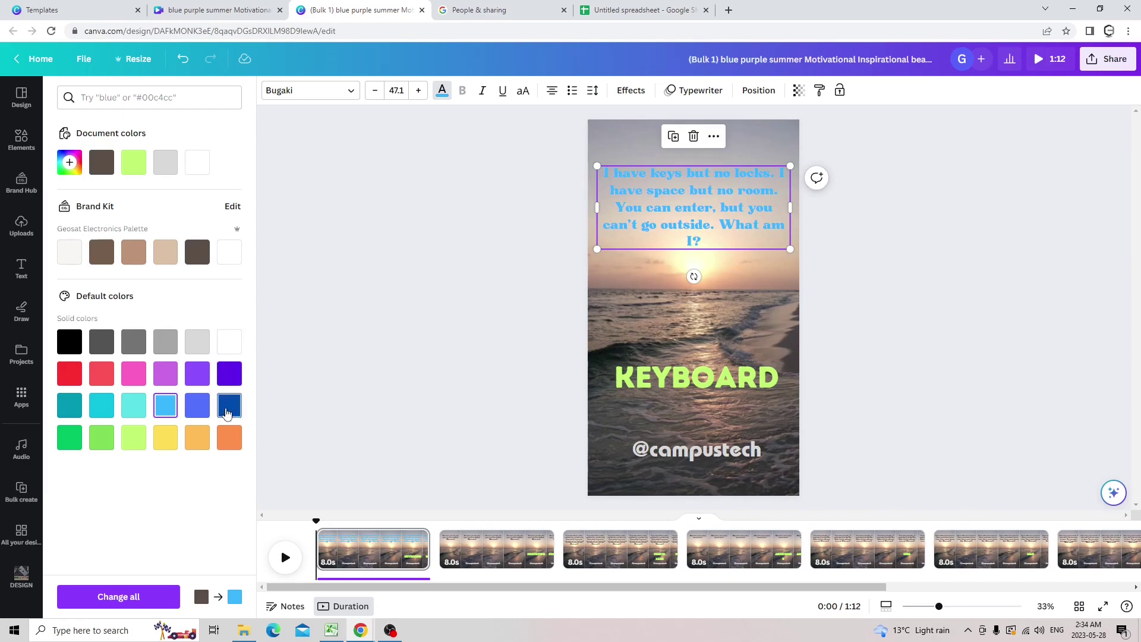
{"action": "left_click", "coordinate": [230, 406]}
{"action": "left_click", "coordinate": [433, 242]}
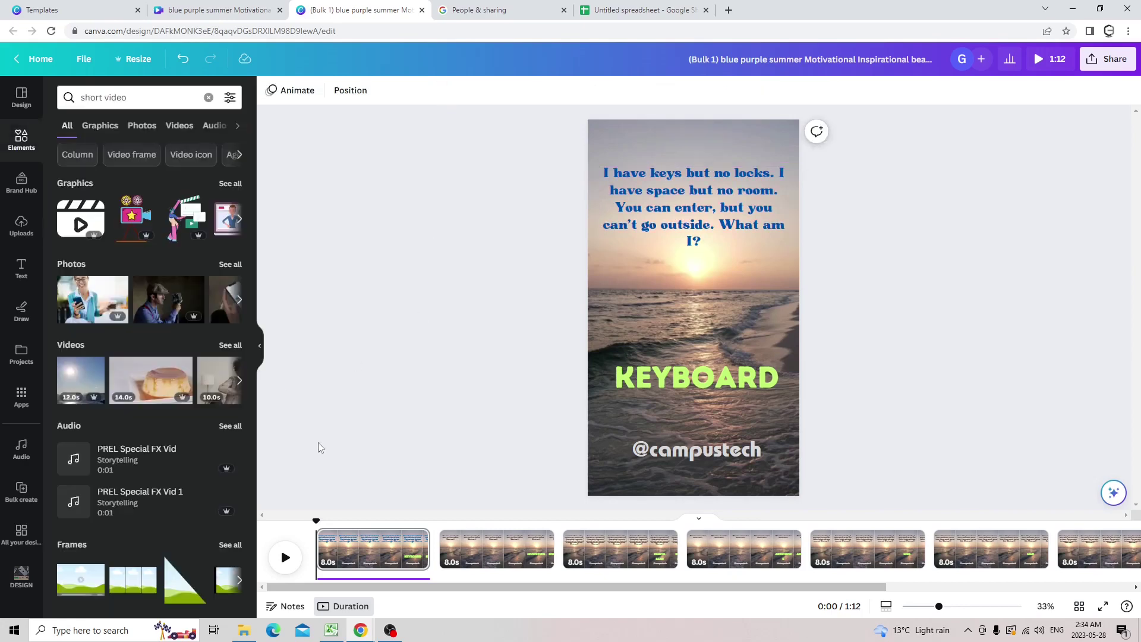
Play the generated videos up to the third page, pause there, and collapse the side panel.
{"action": "left_click", "coordinate": [286, 557]}
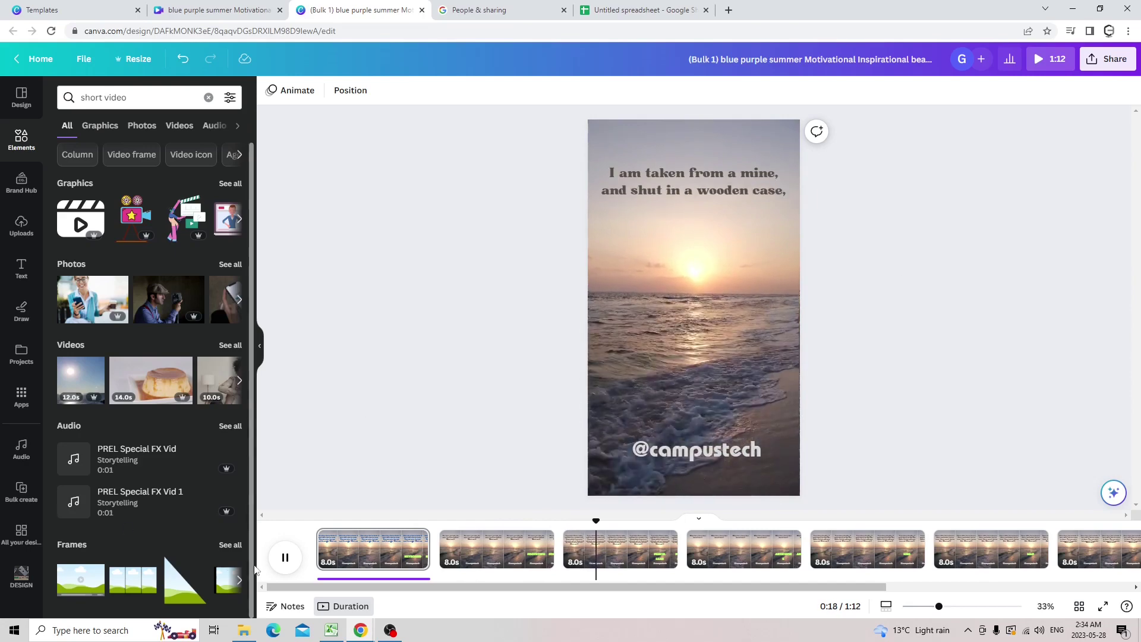
{"action": "left_click", "coordinate": [282, 550]}
{"action": "left_click", "coordinate": [260, 351]}
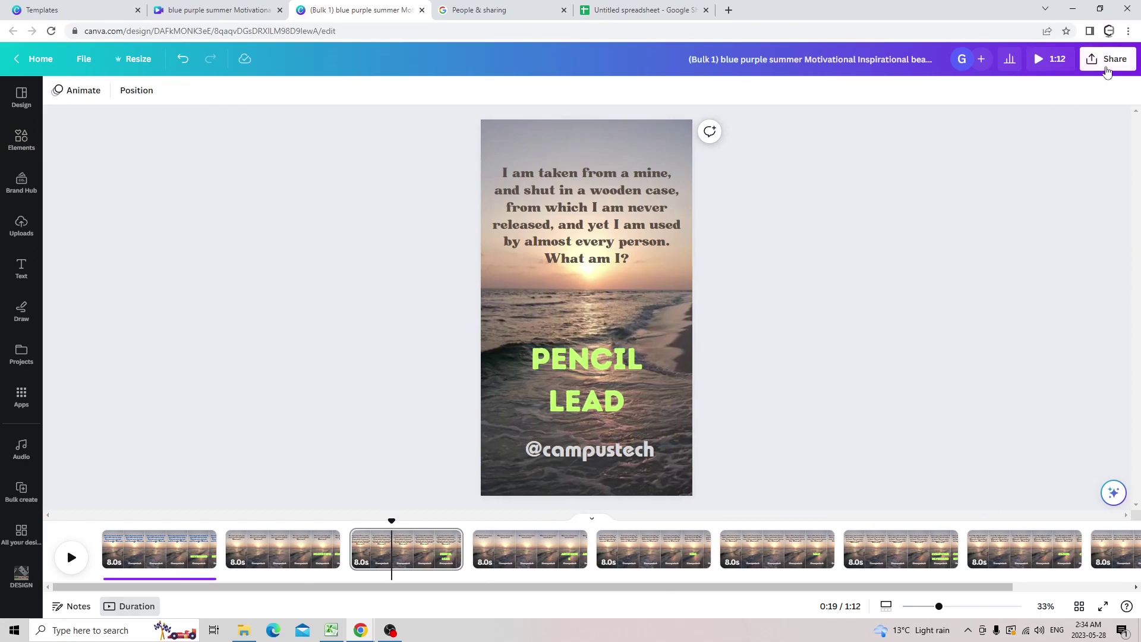
Open the sharing options for the generated design.
{"action": "left_click", "coordinate": [1107, 66]}
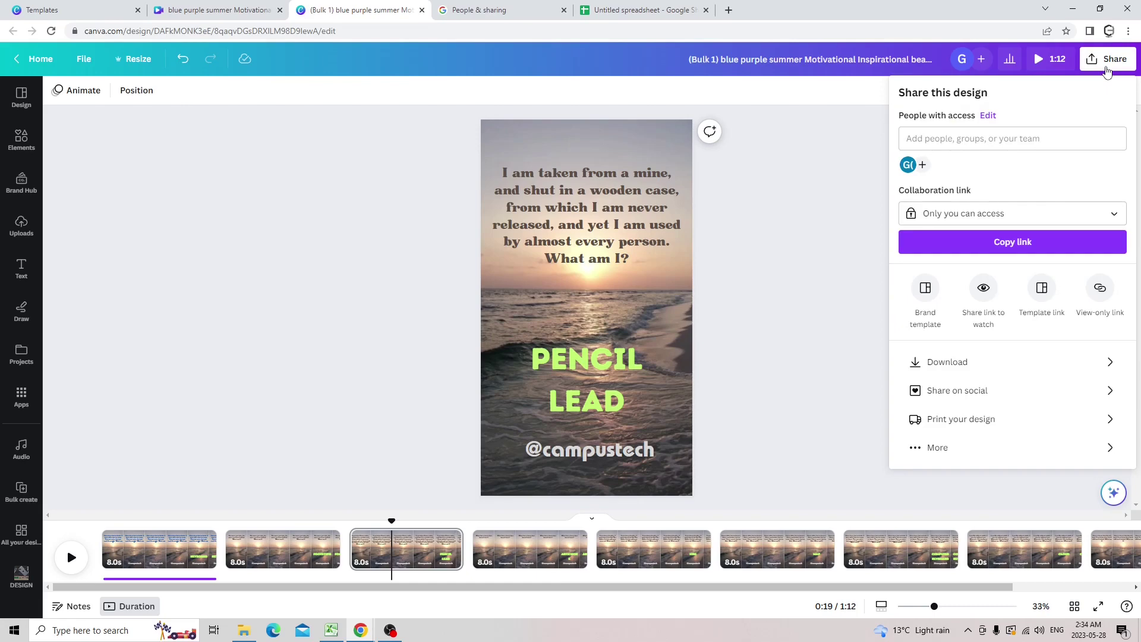